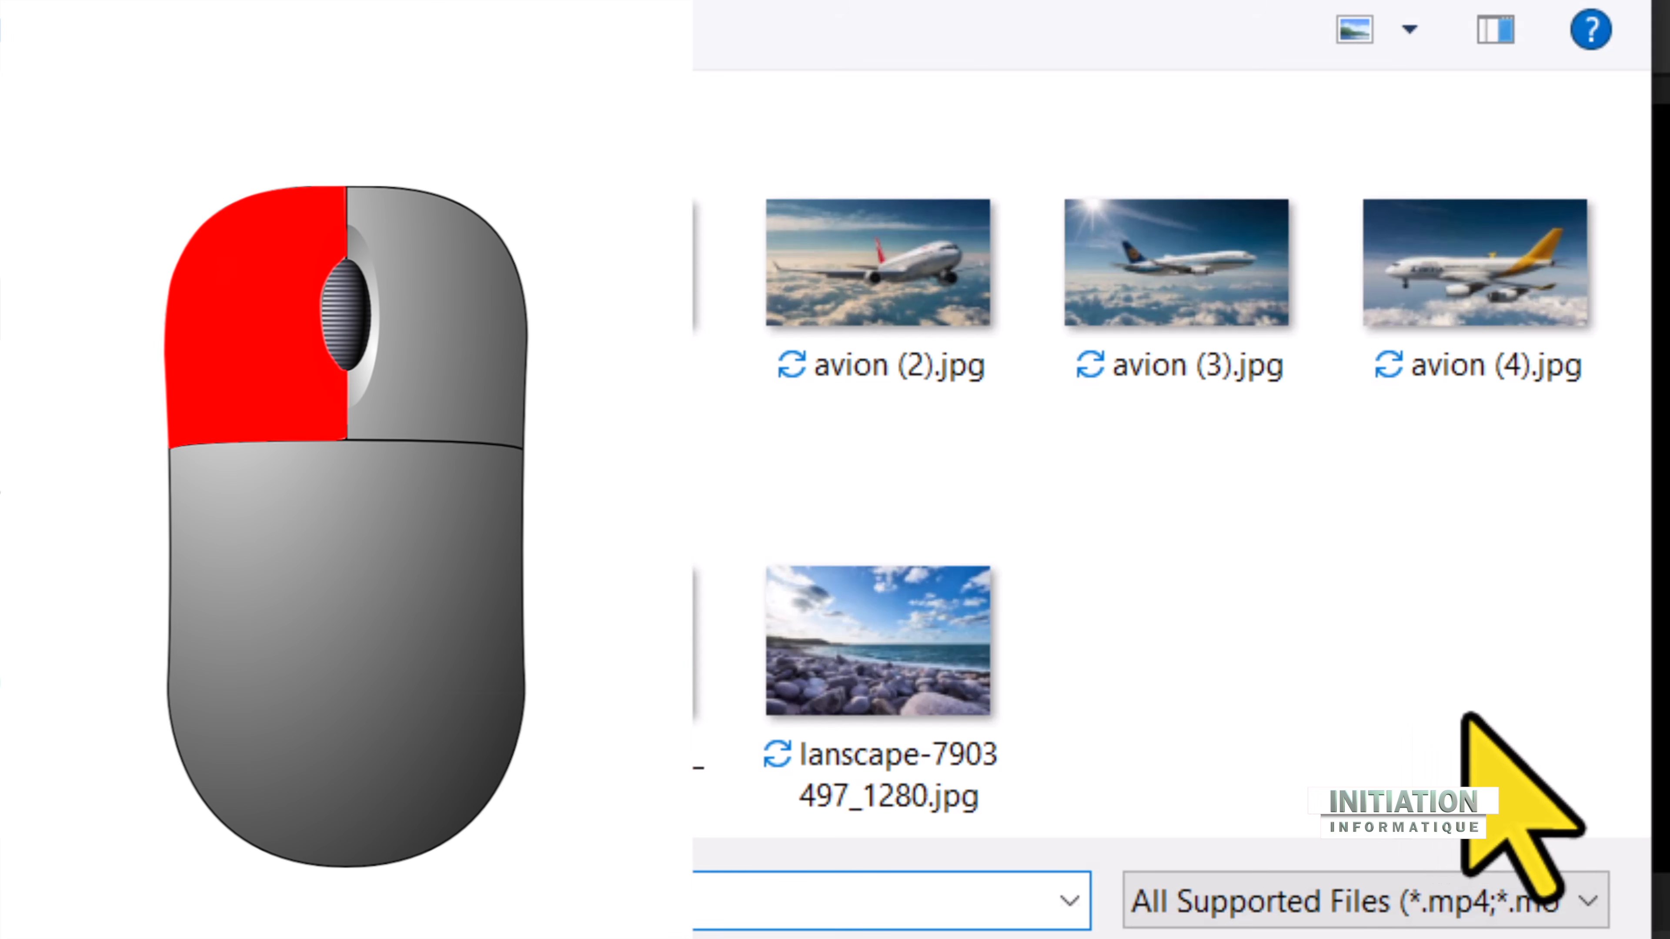
# Step: Import all eight airport, airplane and seaside images from the folder into the media library
pyautogui.click(1546, 777)
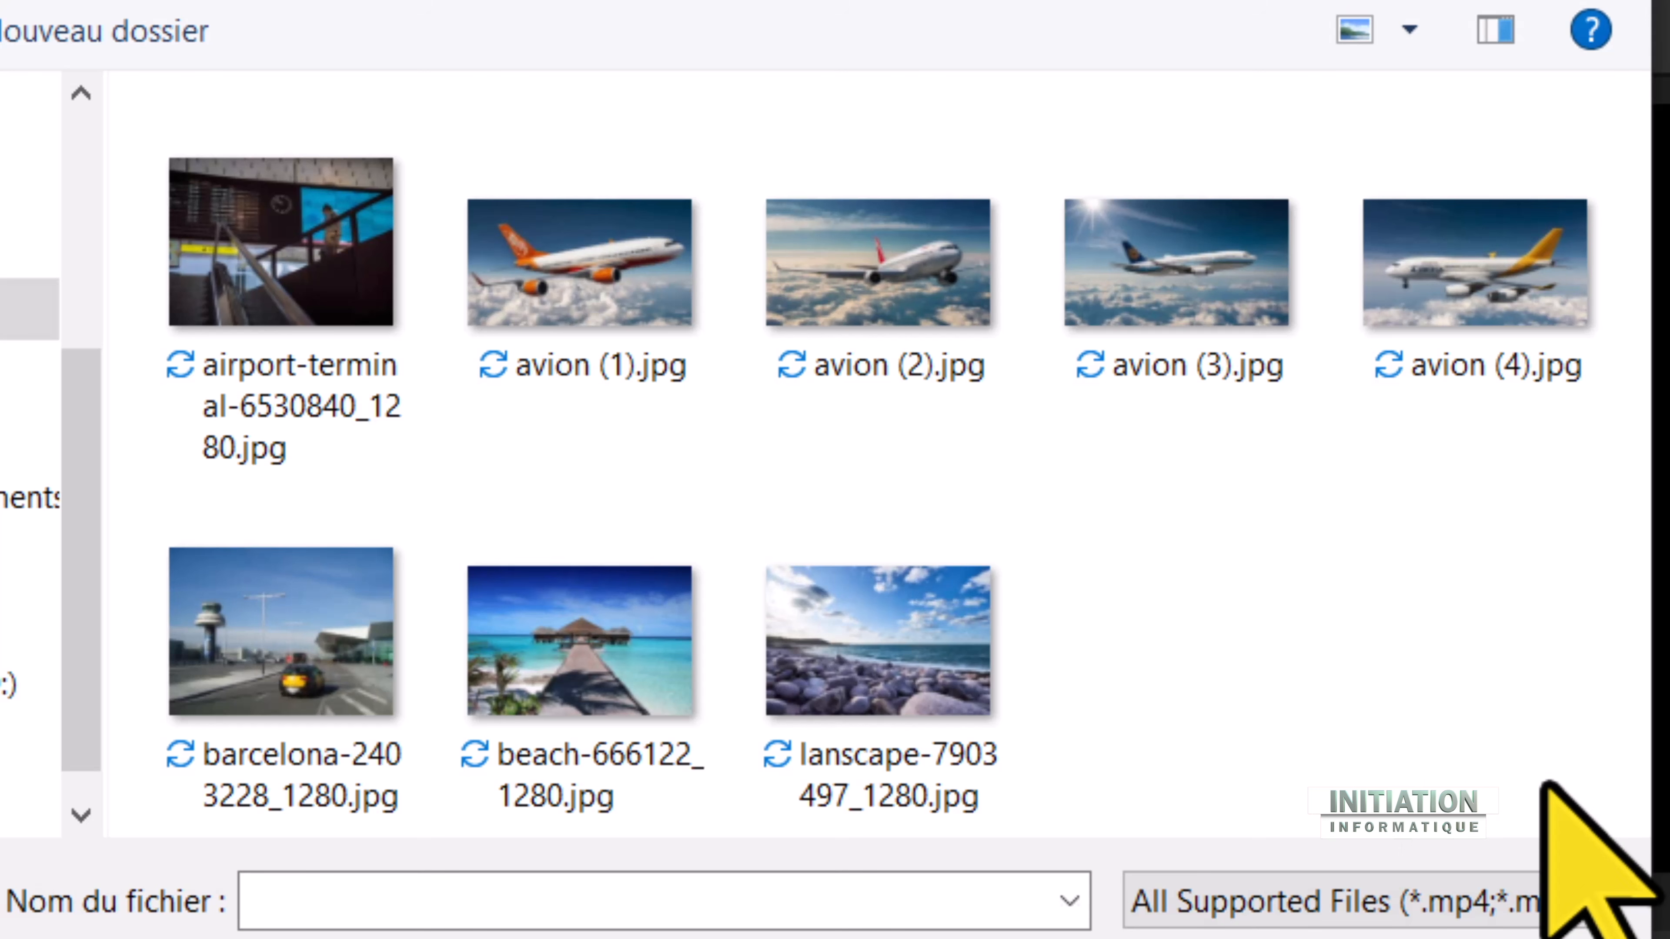
pyautogui.moveTo(1547, 778); pyautogui.dragTo(296, 176)
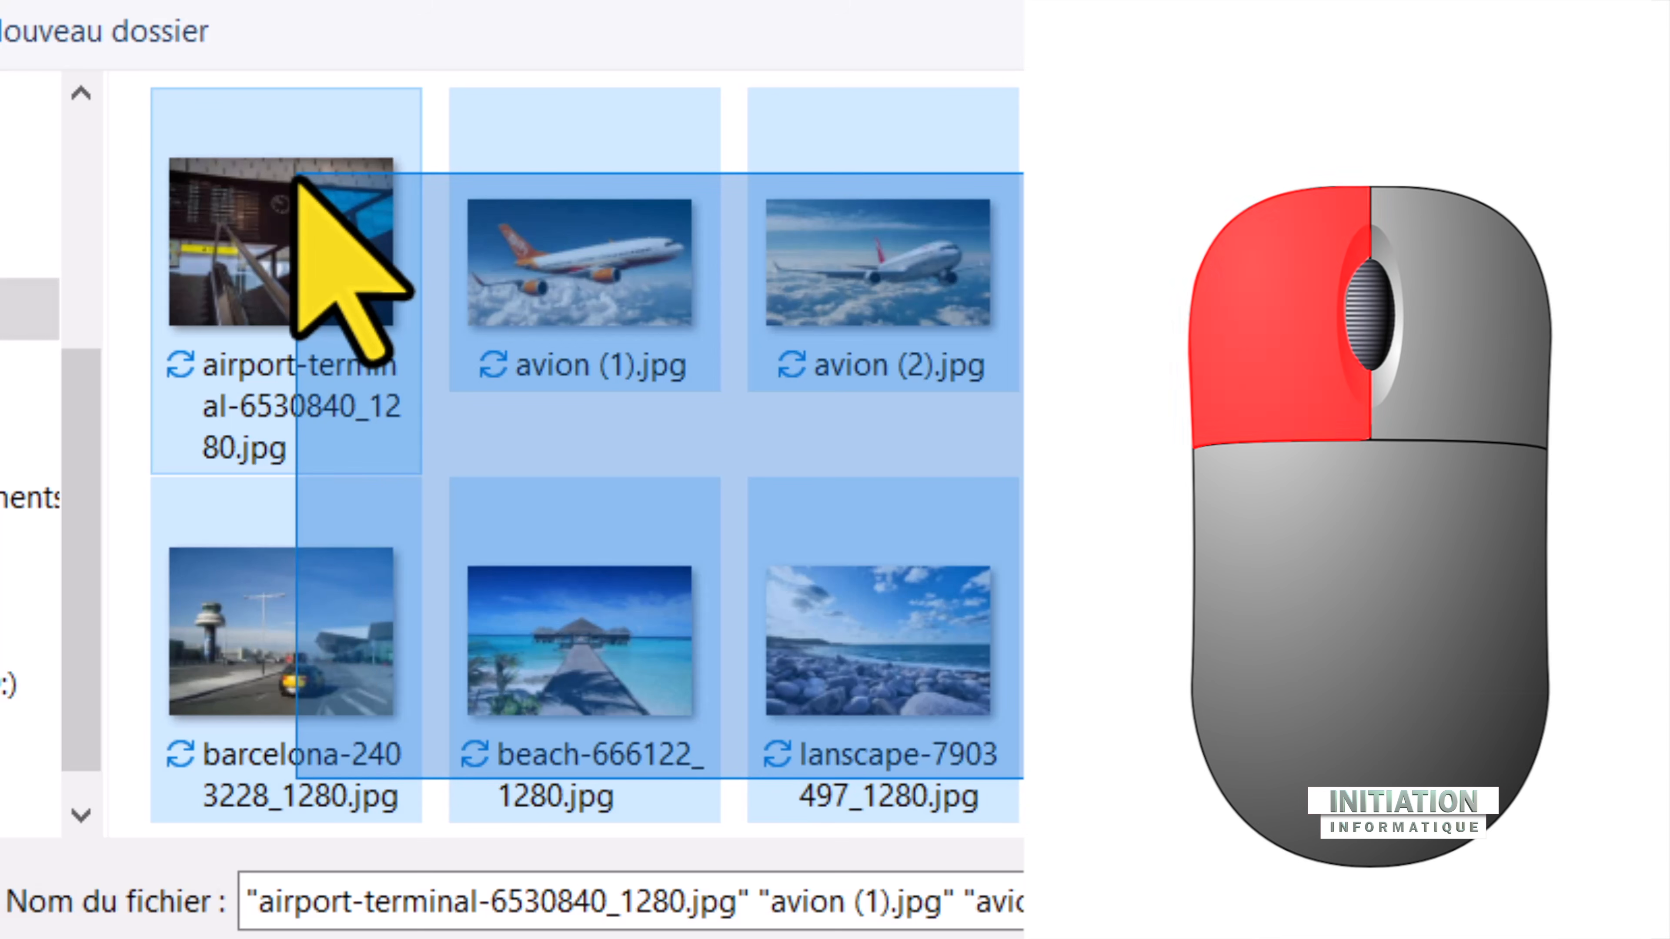
pyautogui.moveTo(296, 176); pyautogui.dragTo(296, 176)
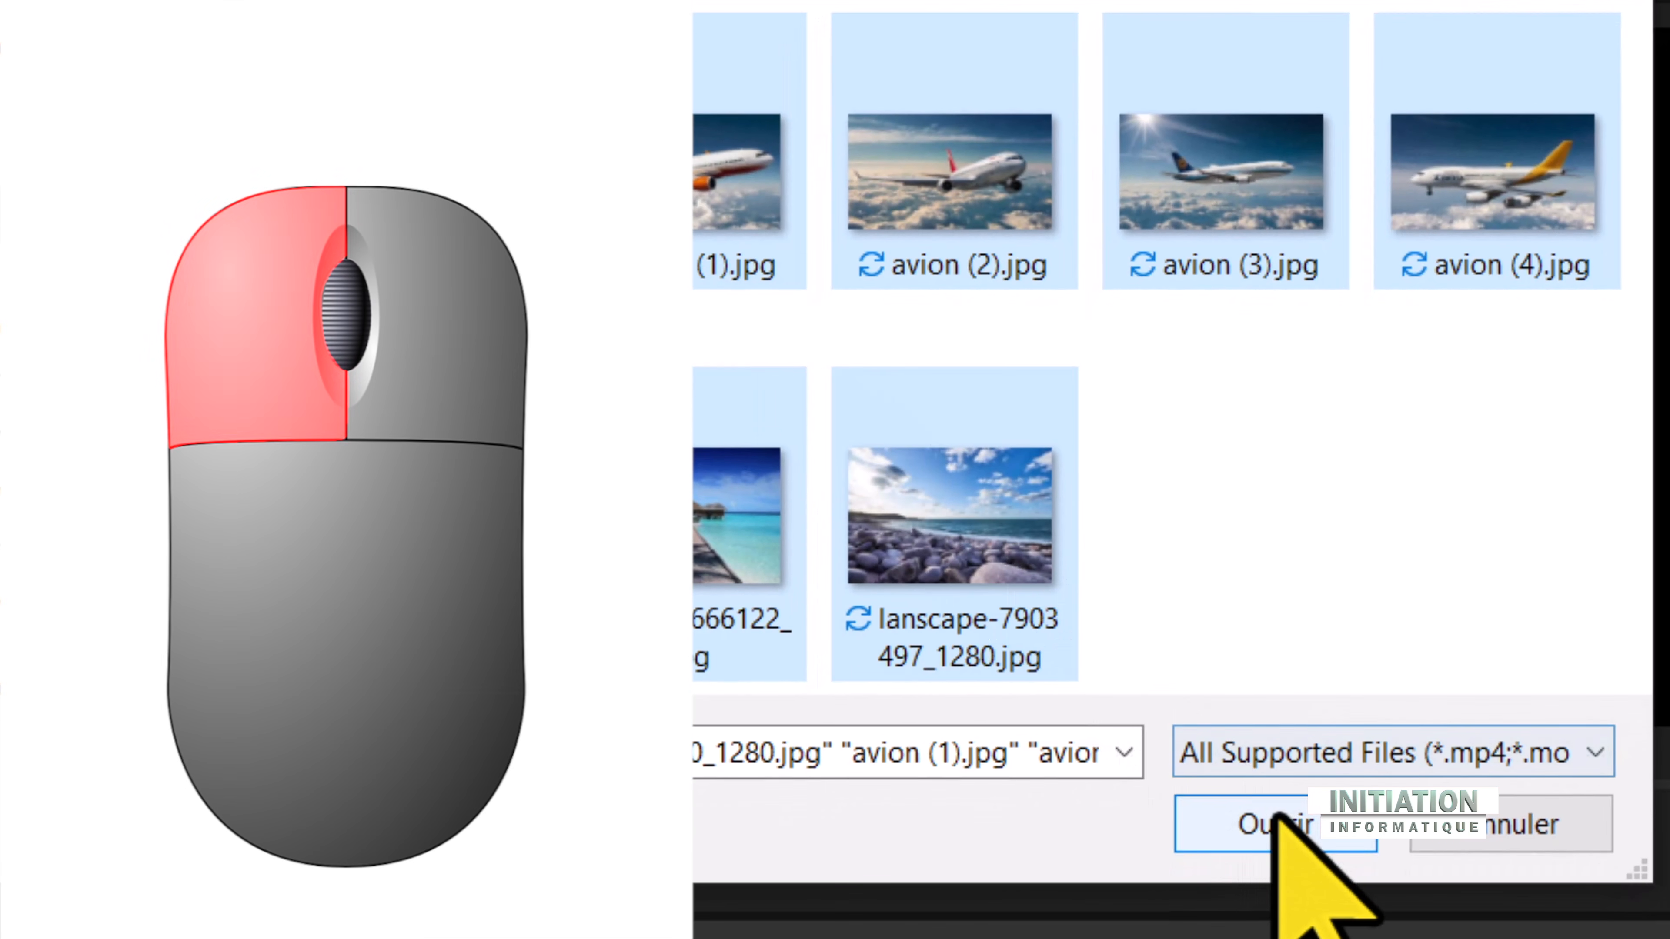
pyautogui.click(1277, 823)
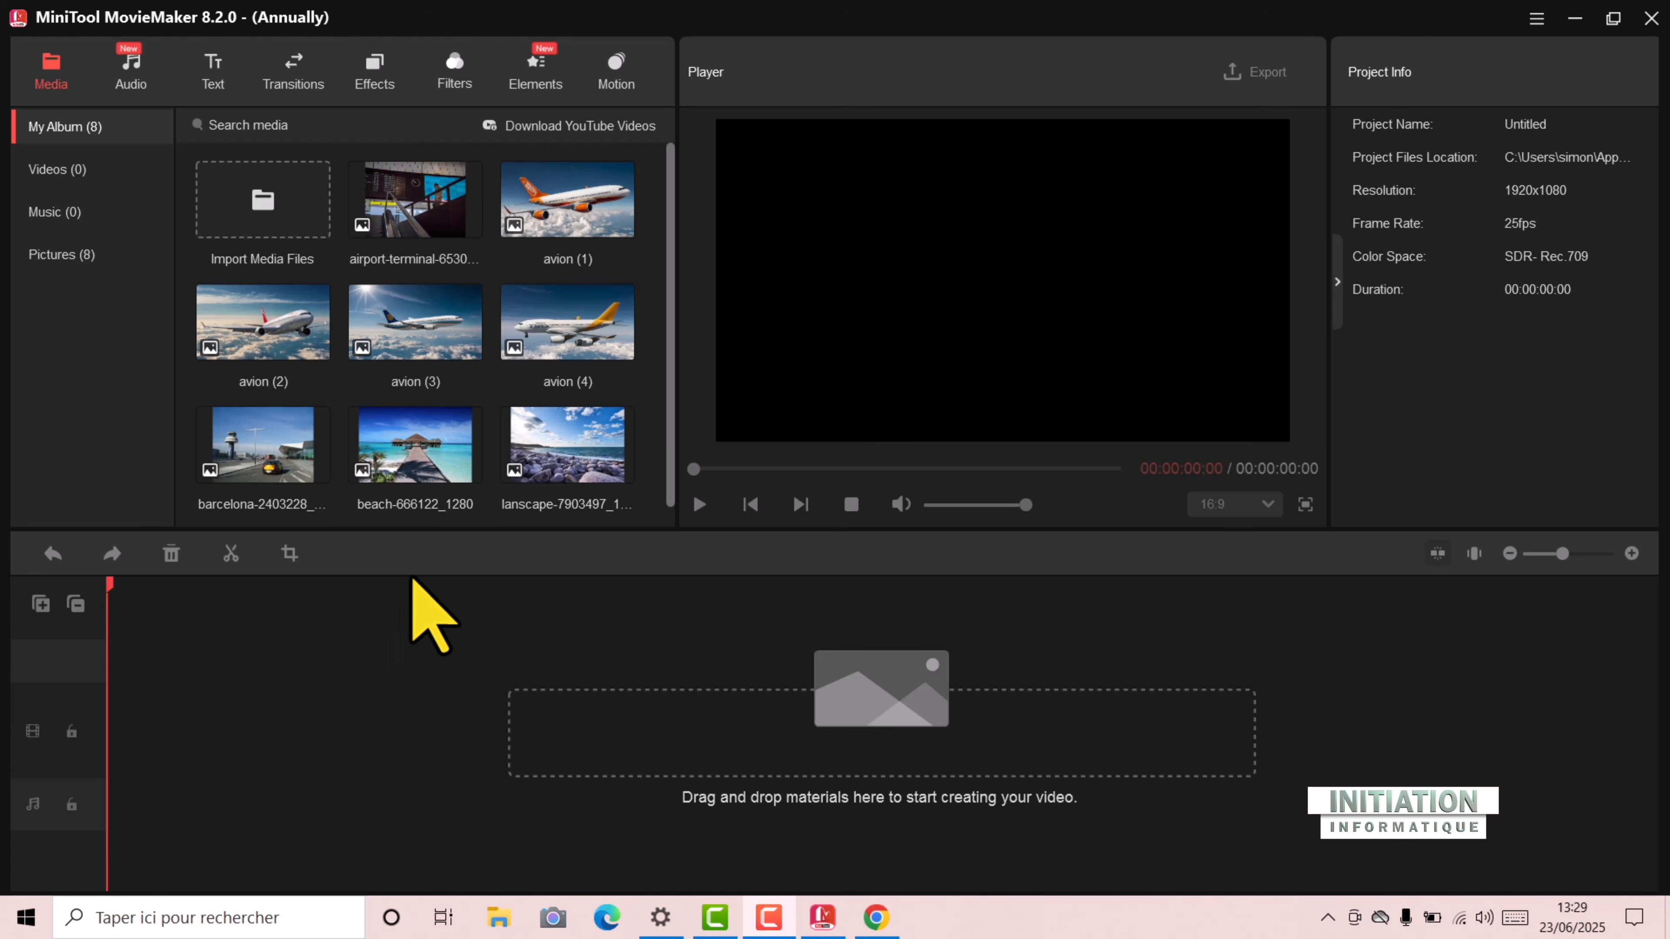
# Step: Add the airport-terminal, avion (1) to avion (4), barcelona, beach and lanscape images to the timeline in that order
pyautogui.moveTo(479, 221)
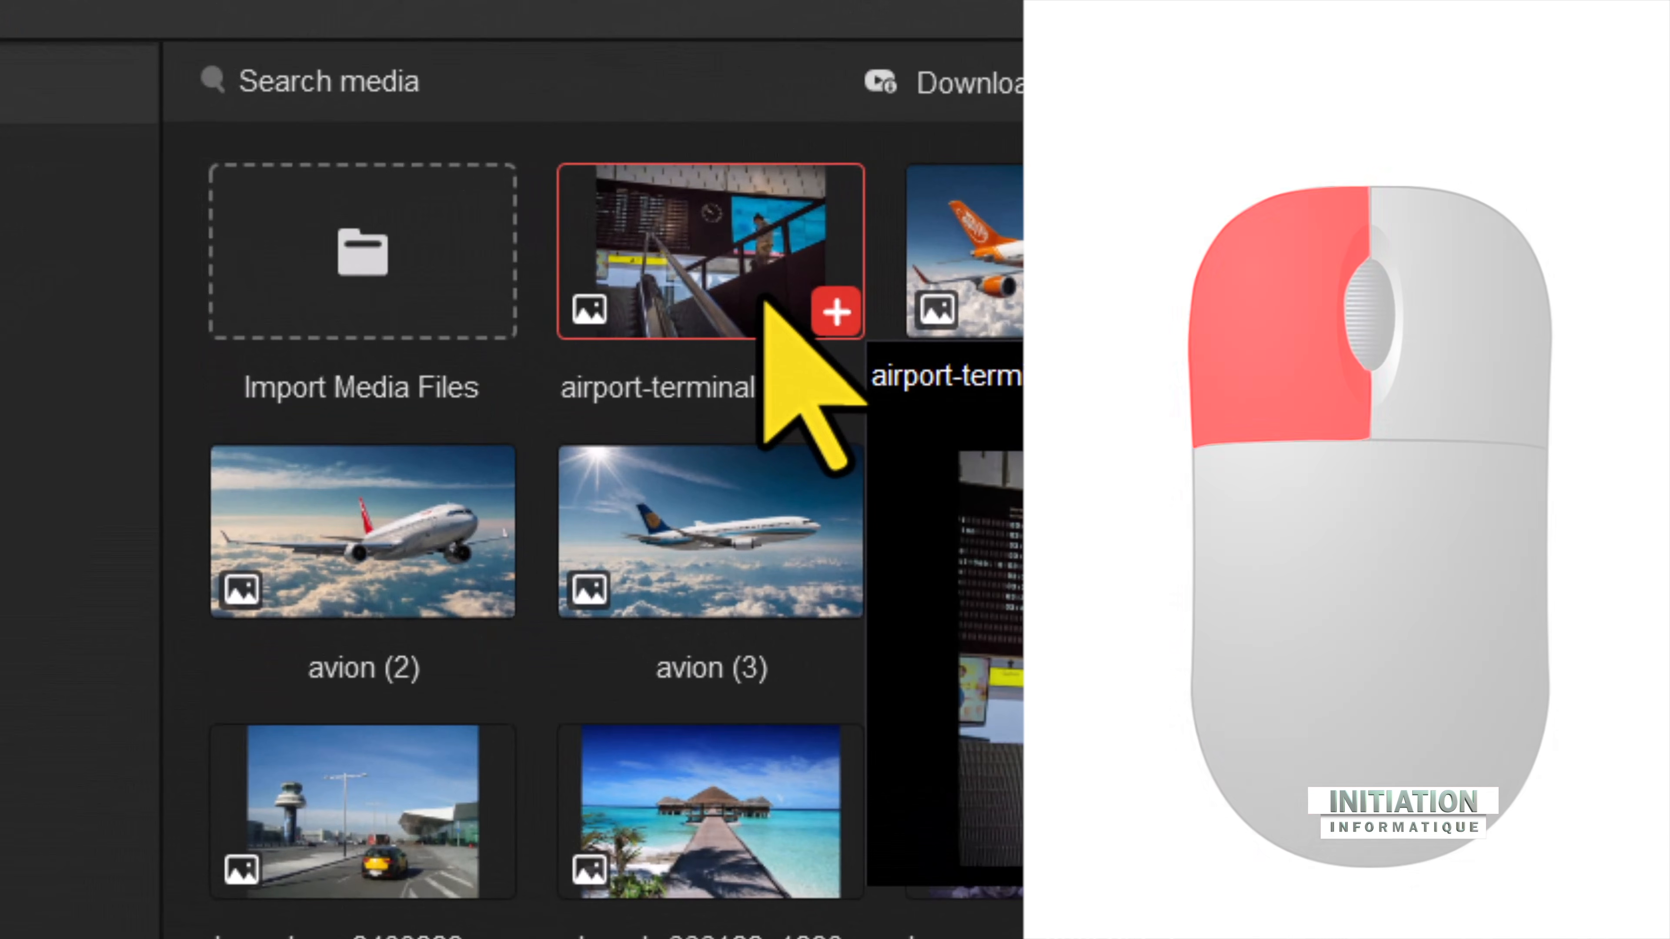
pyautogui.click(833, 311)
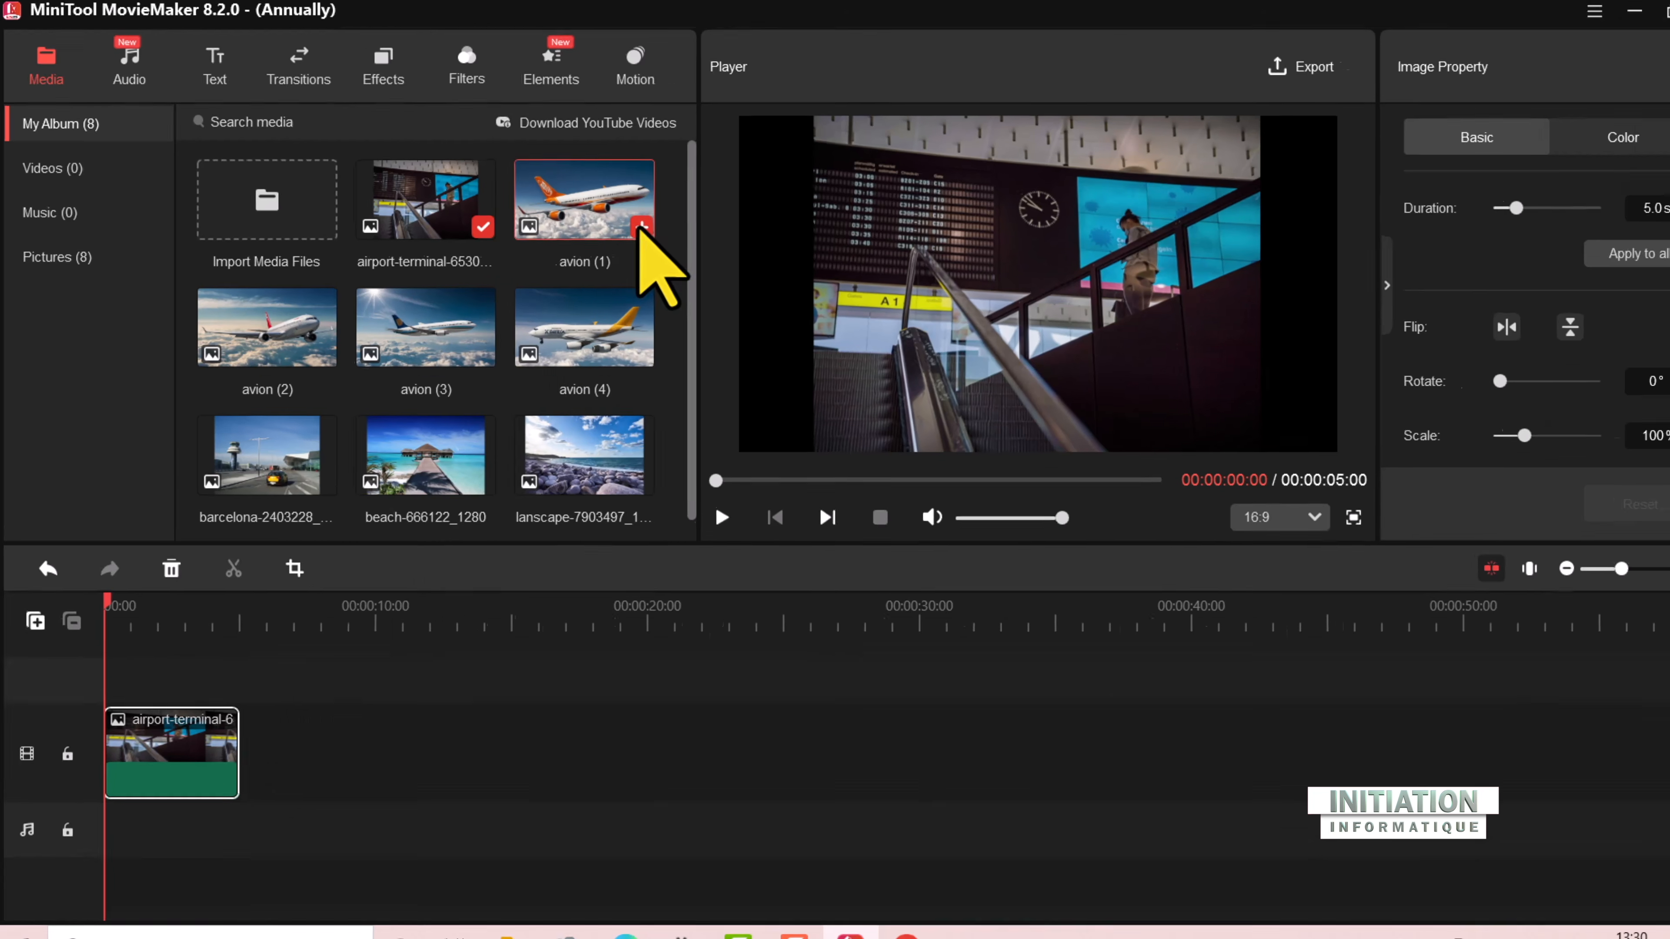
pyautogui.click(621, 228)
pyautogui.click(454, 485)
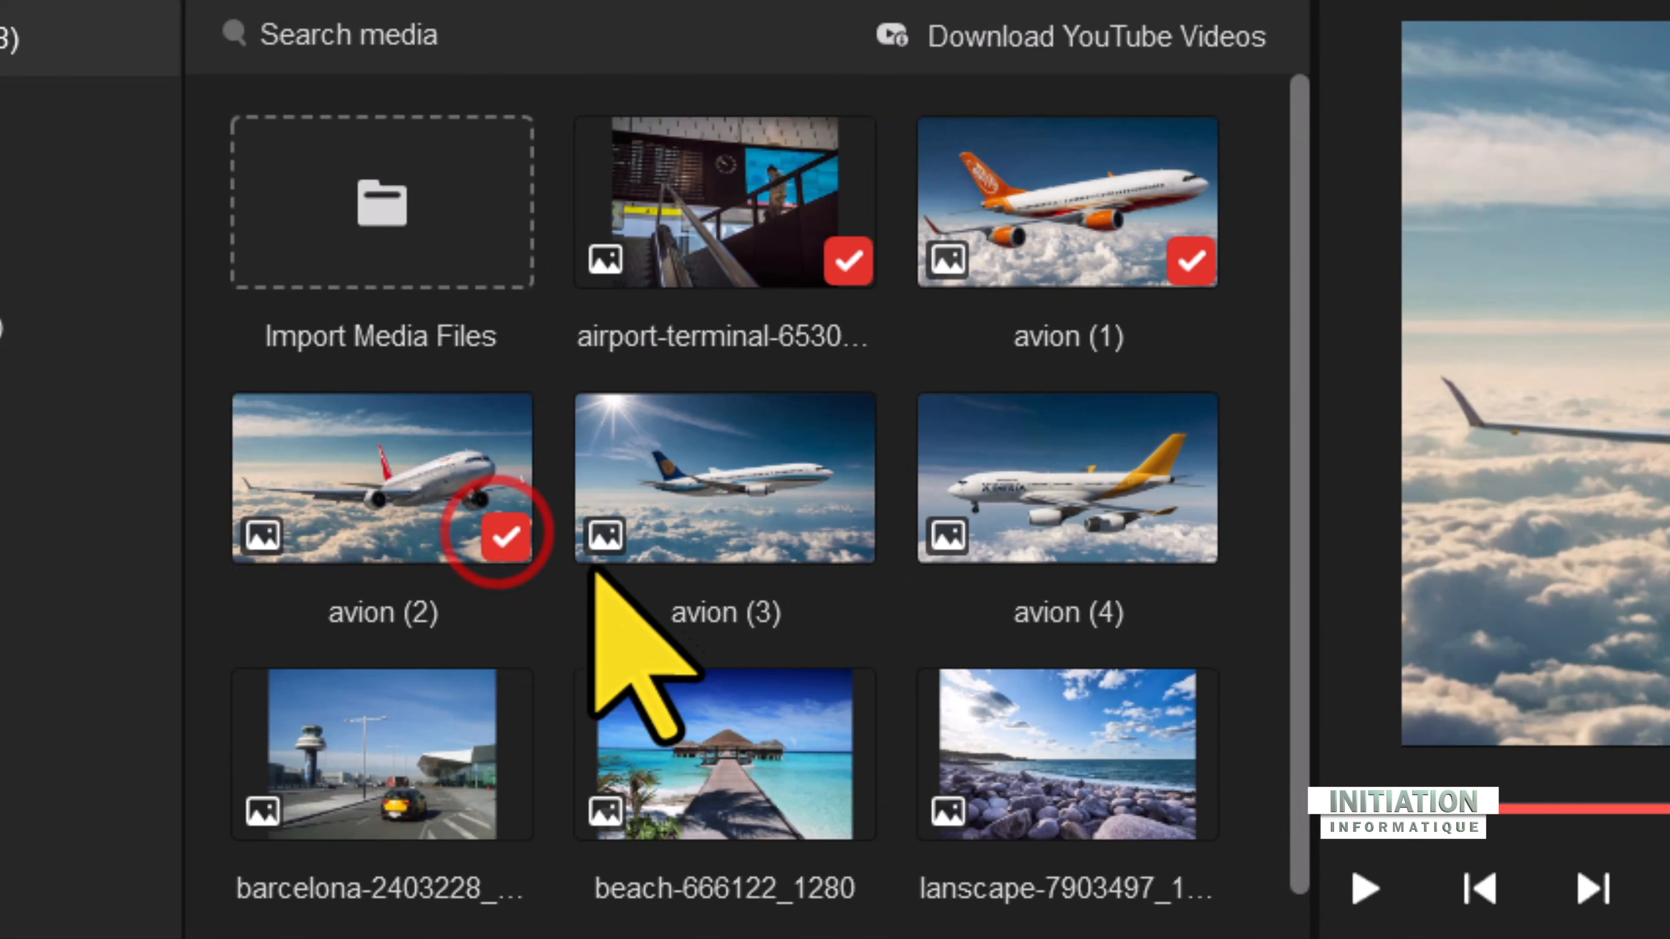
pyautogui.click(847, 536)
pyautogui.click(1191, 537)
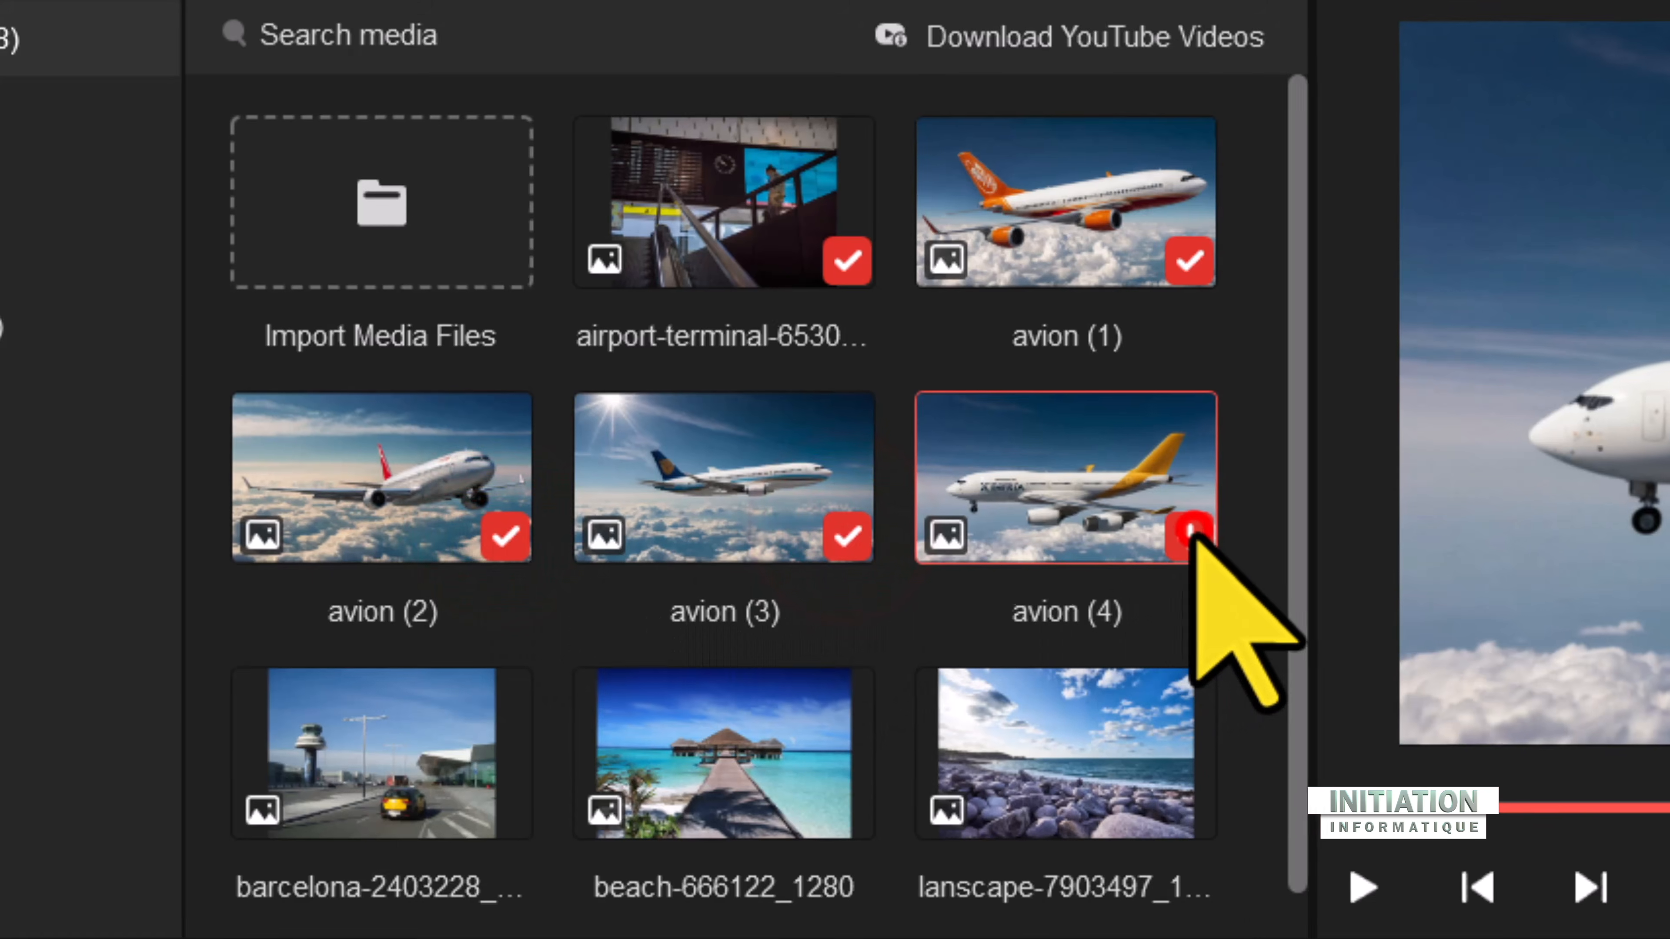
pyautogui.click(397, 611)
pyautogui.click(629, 615)
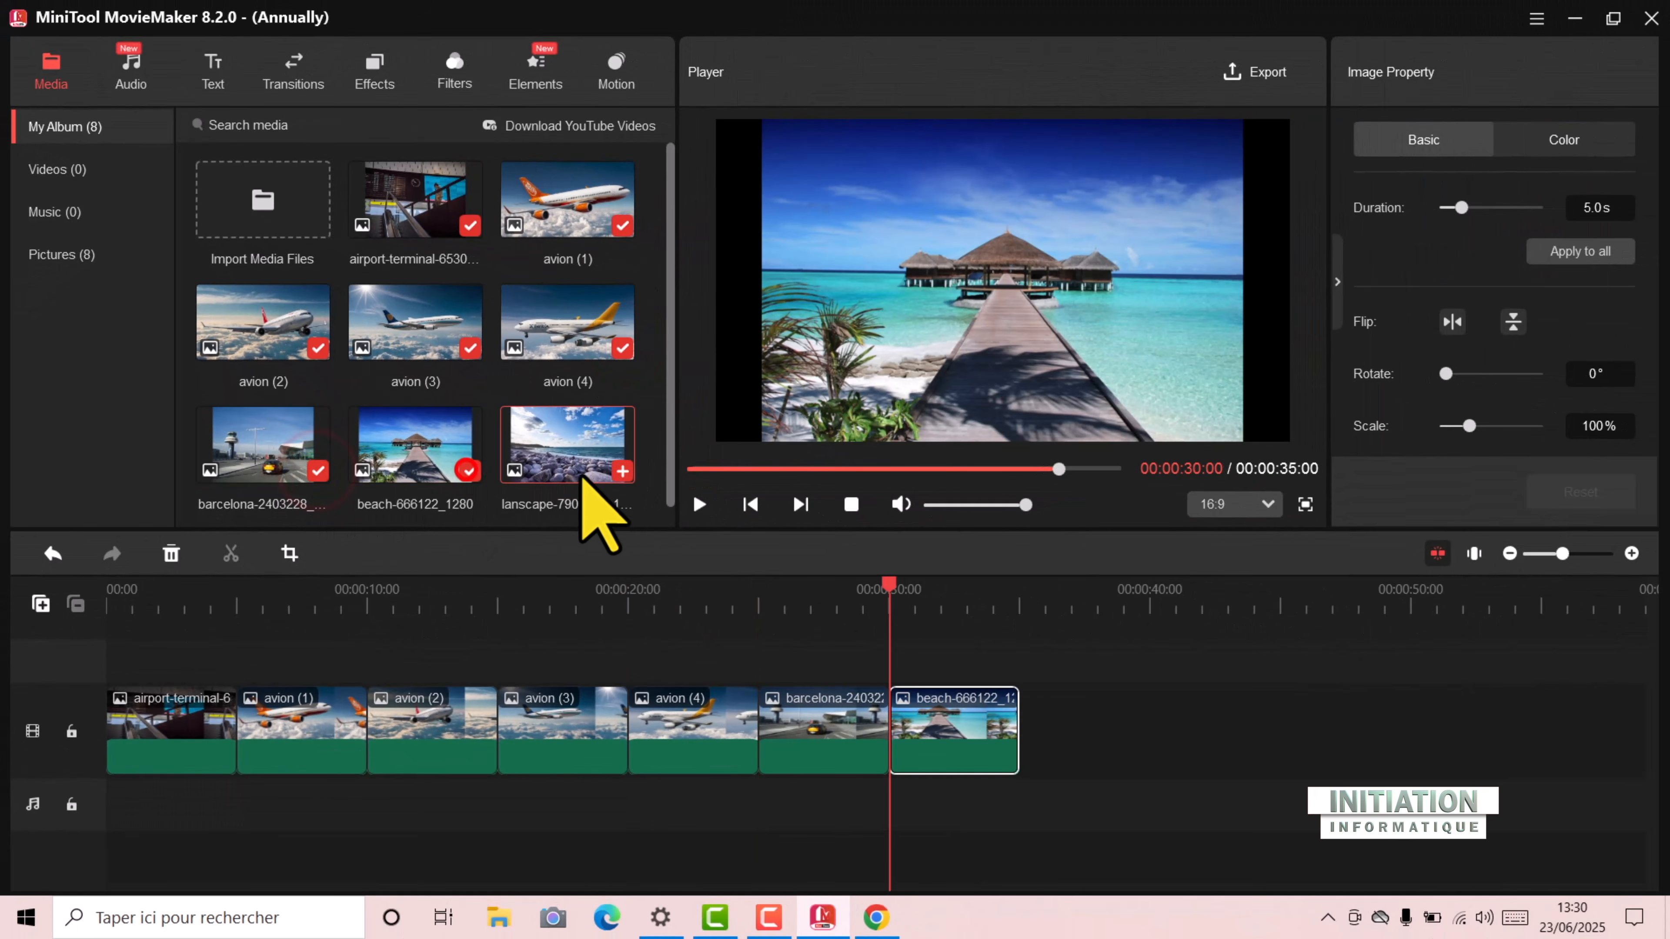
pyautogui.click(621, 471)
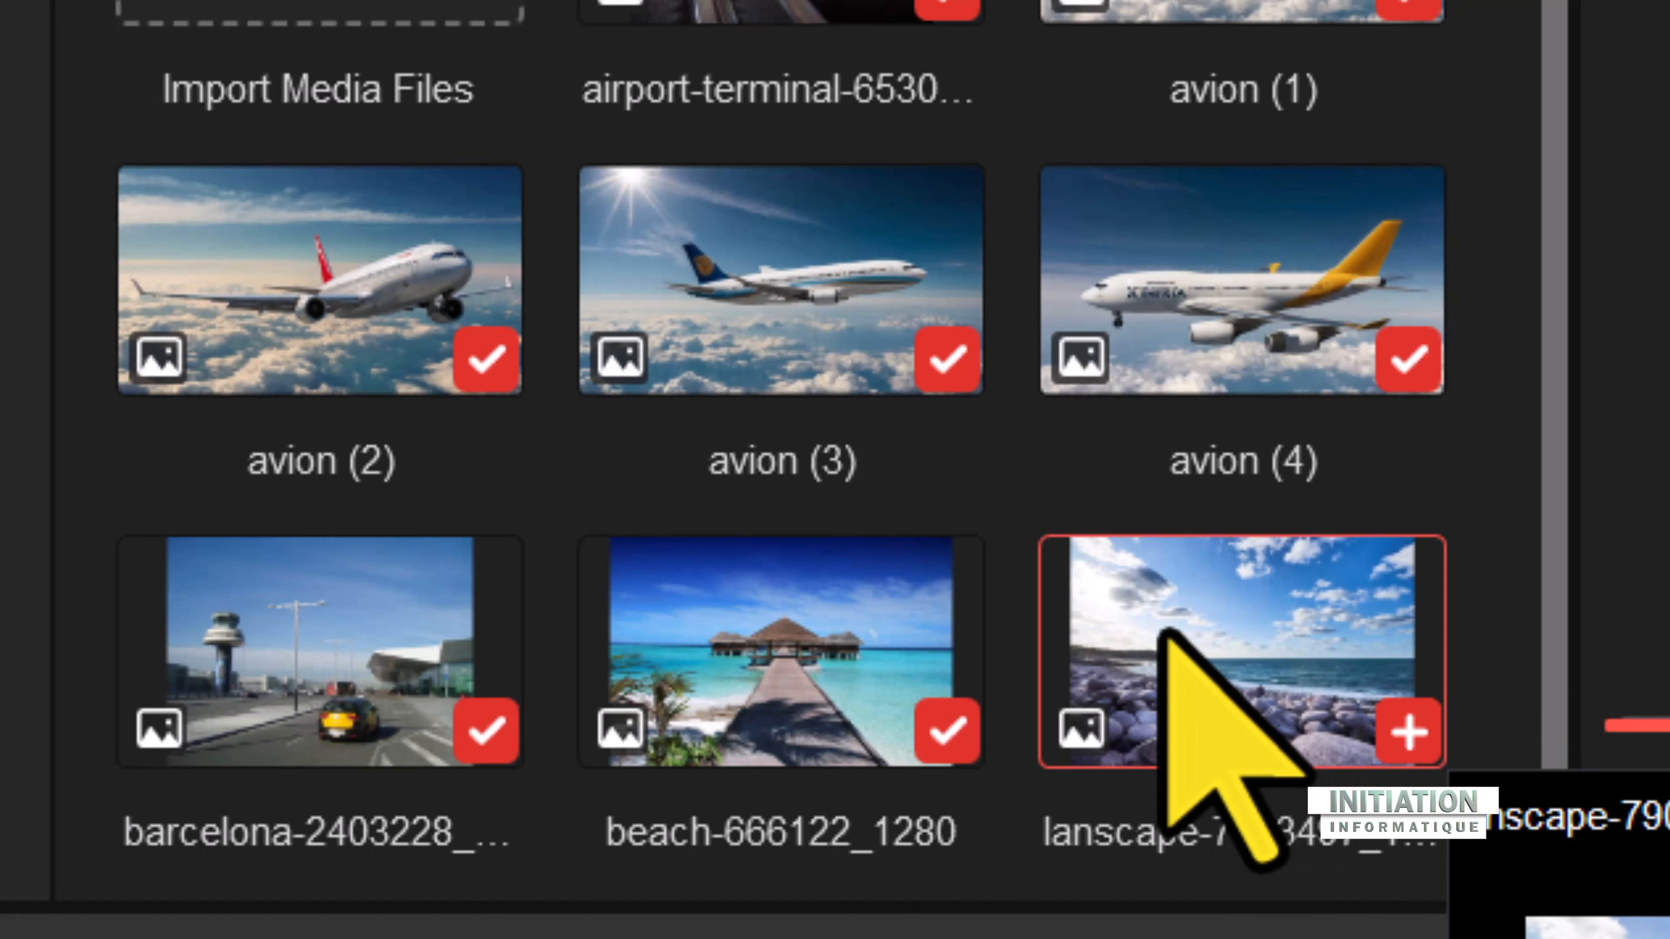
# Step: Delete the lanscape image from the media library
pyautogui.click(1164, 625)
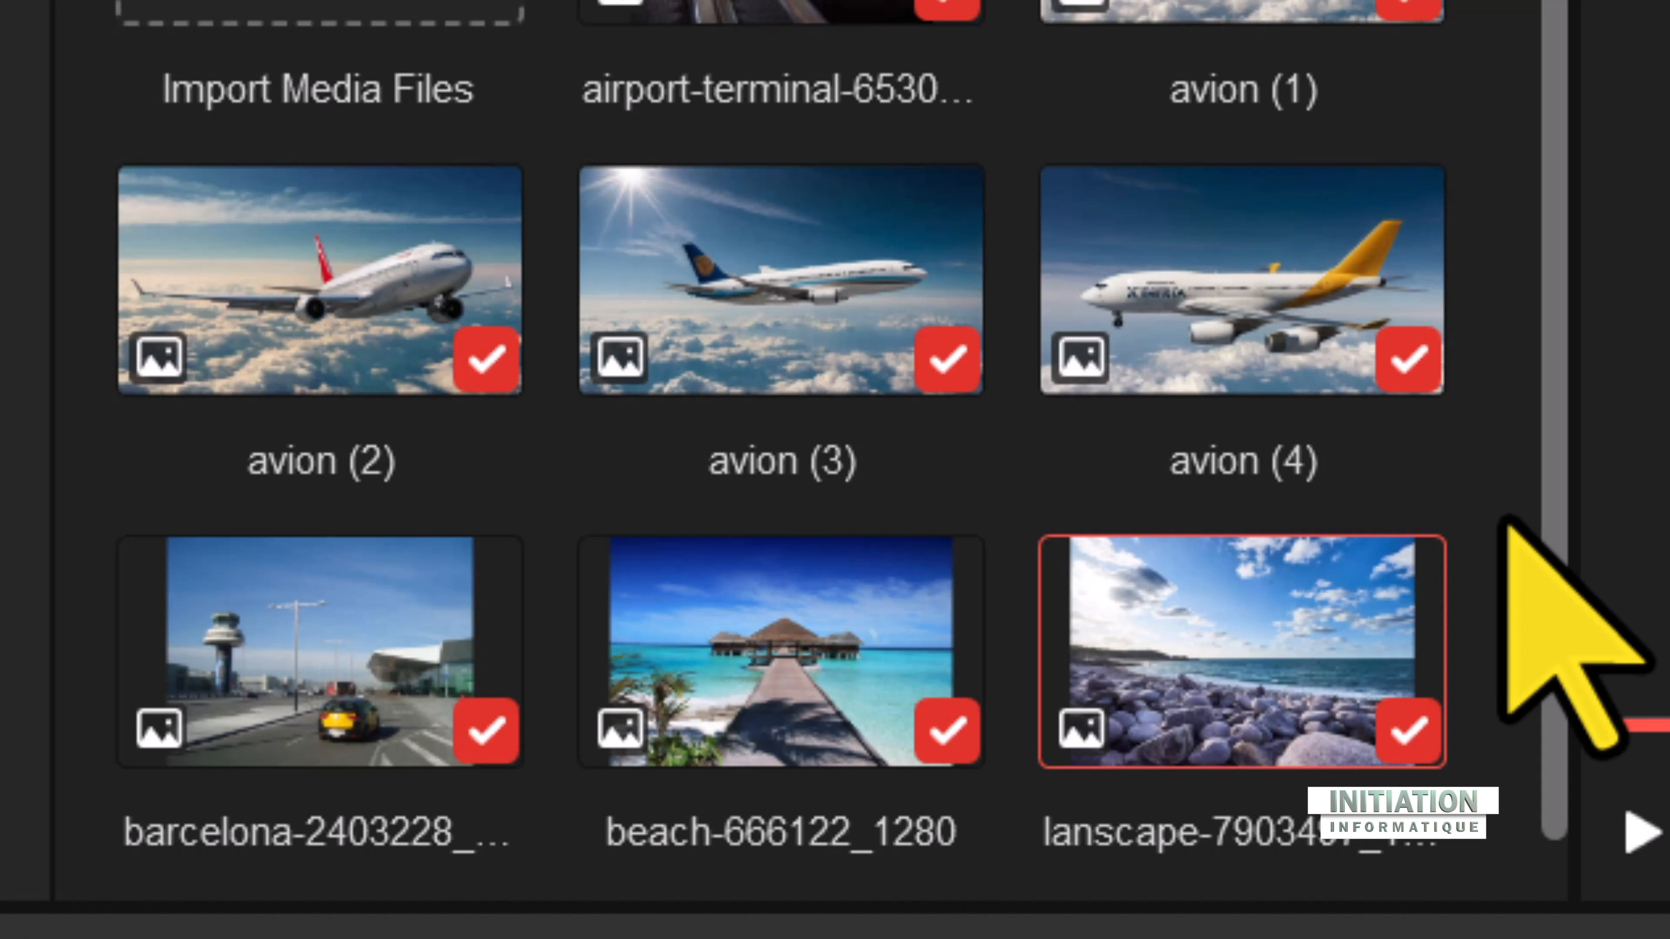
pyautogui.press('Delete')
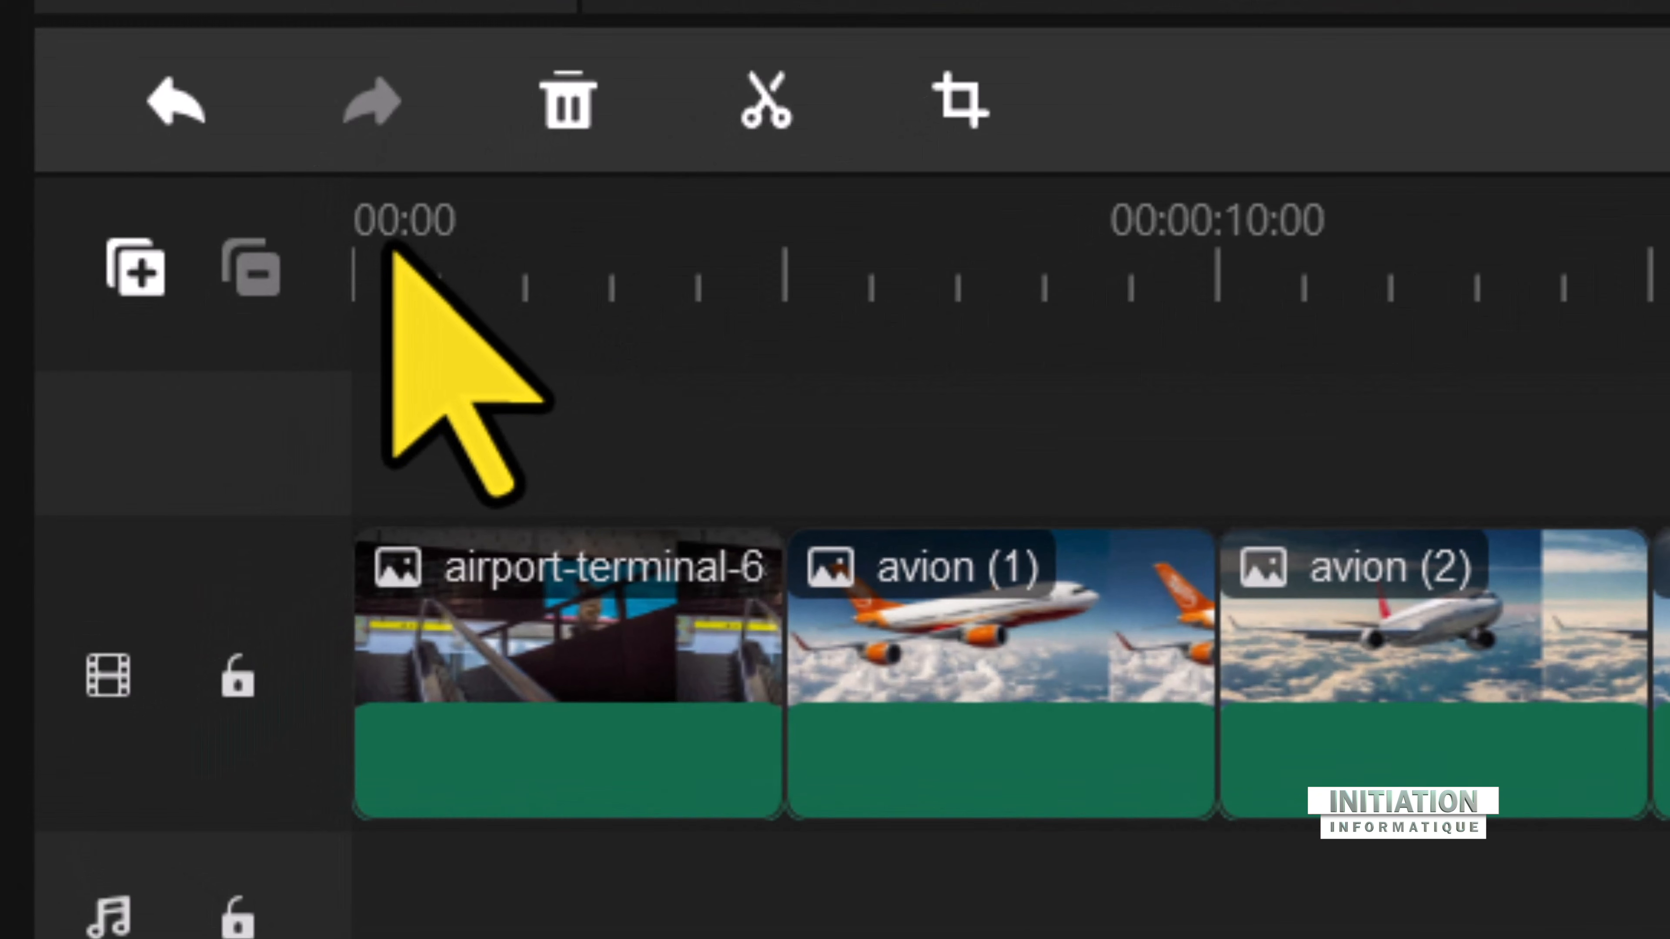
# Step: Move the playhead to the start of the timeline and clear the clip selection
pyautogui.click(340, 300)
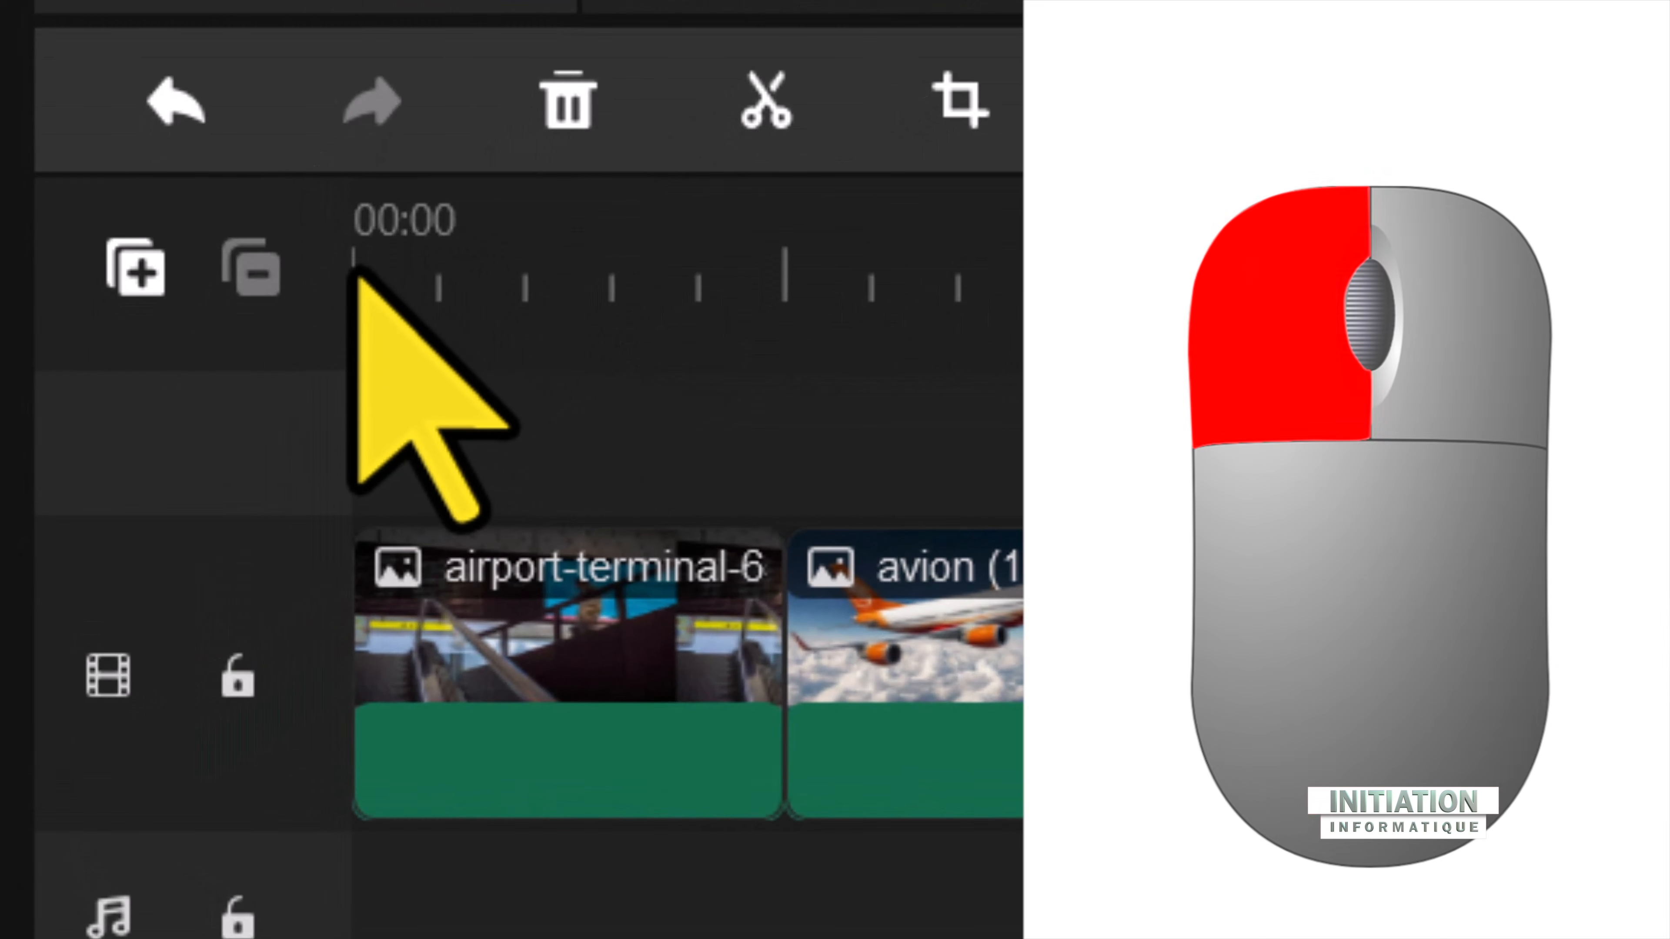
pyautogui.click(346, 265)
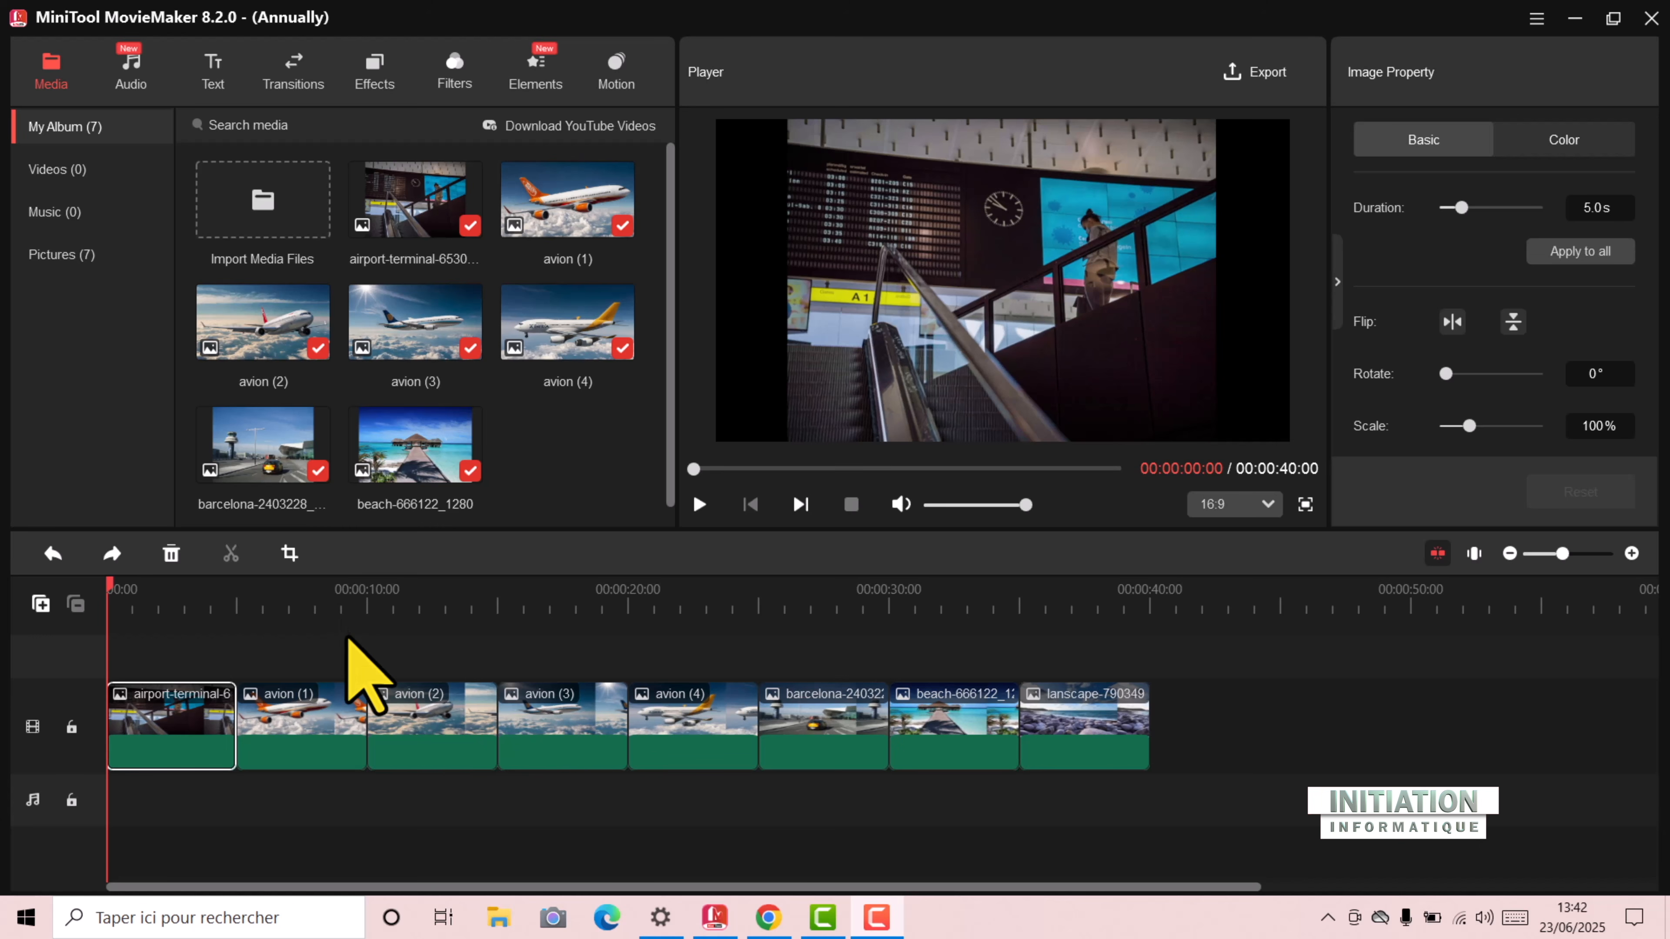
pyautogui.click(348, 637)
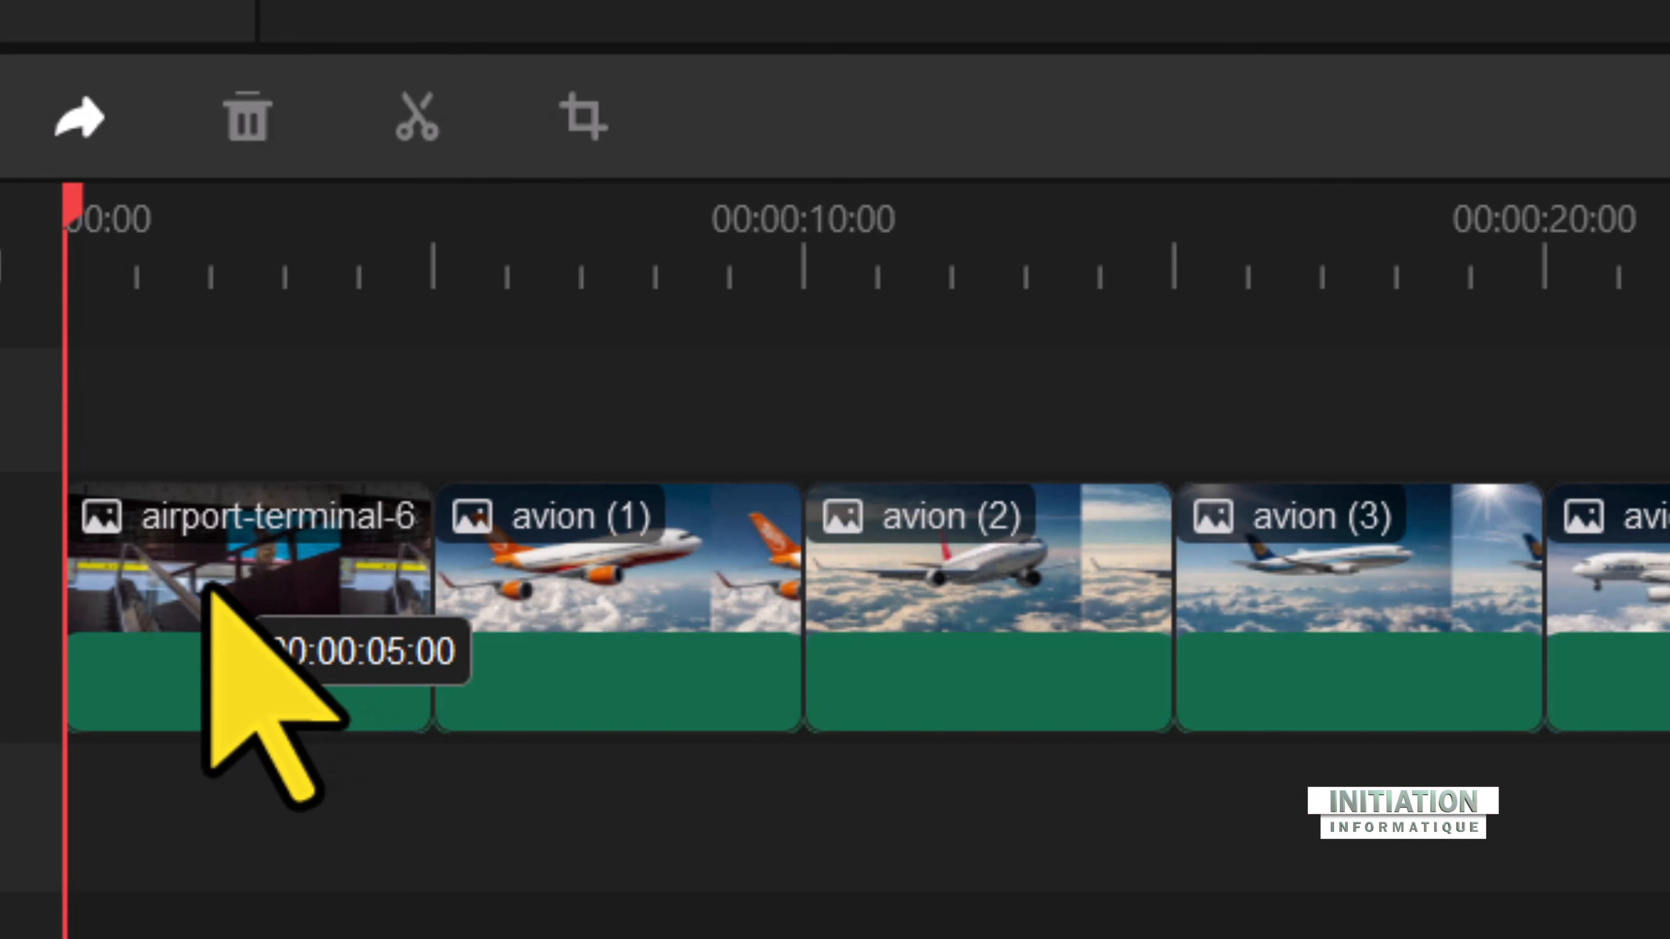
# Step: Try extending the airport-terminal clip to end at 10 seconds and undo the change
pyautogui.click(224, 589)
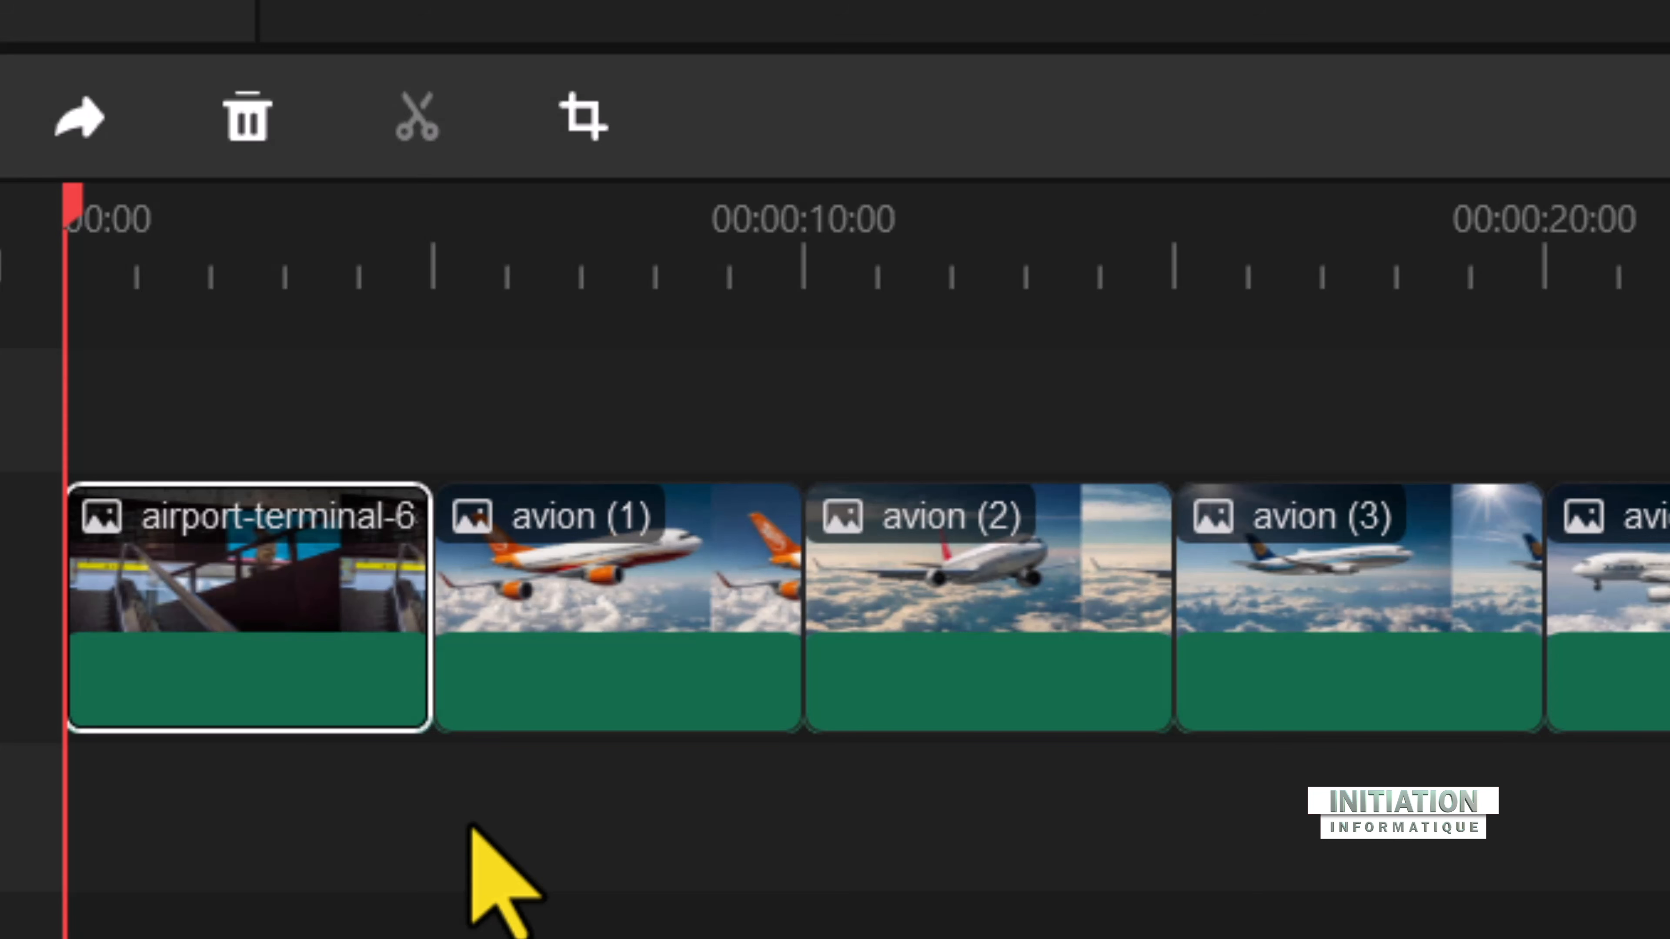
pyautogui.moveTo(233, 661)
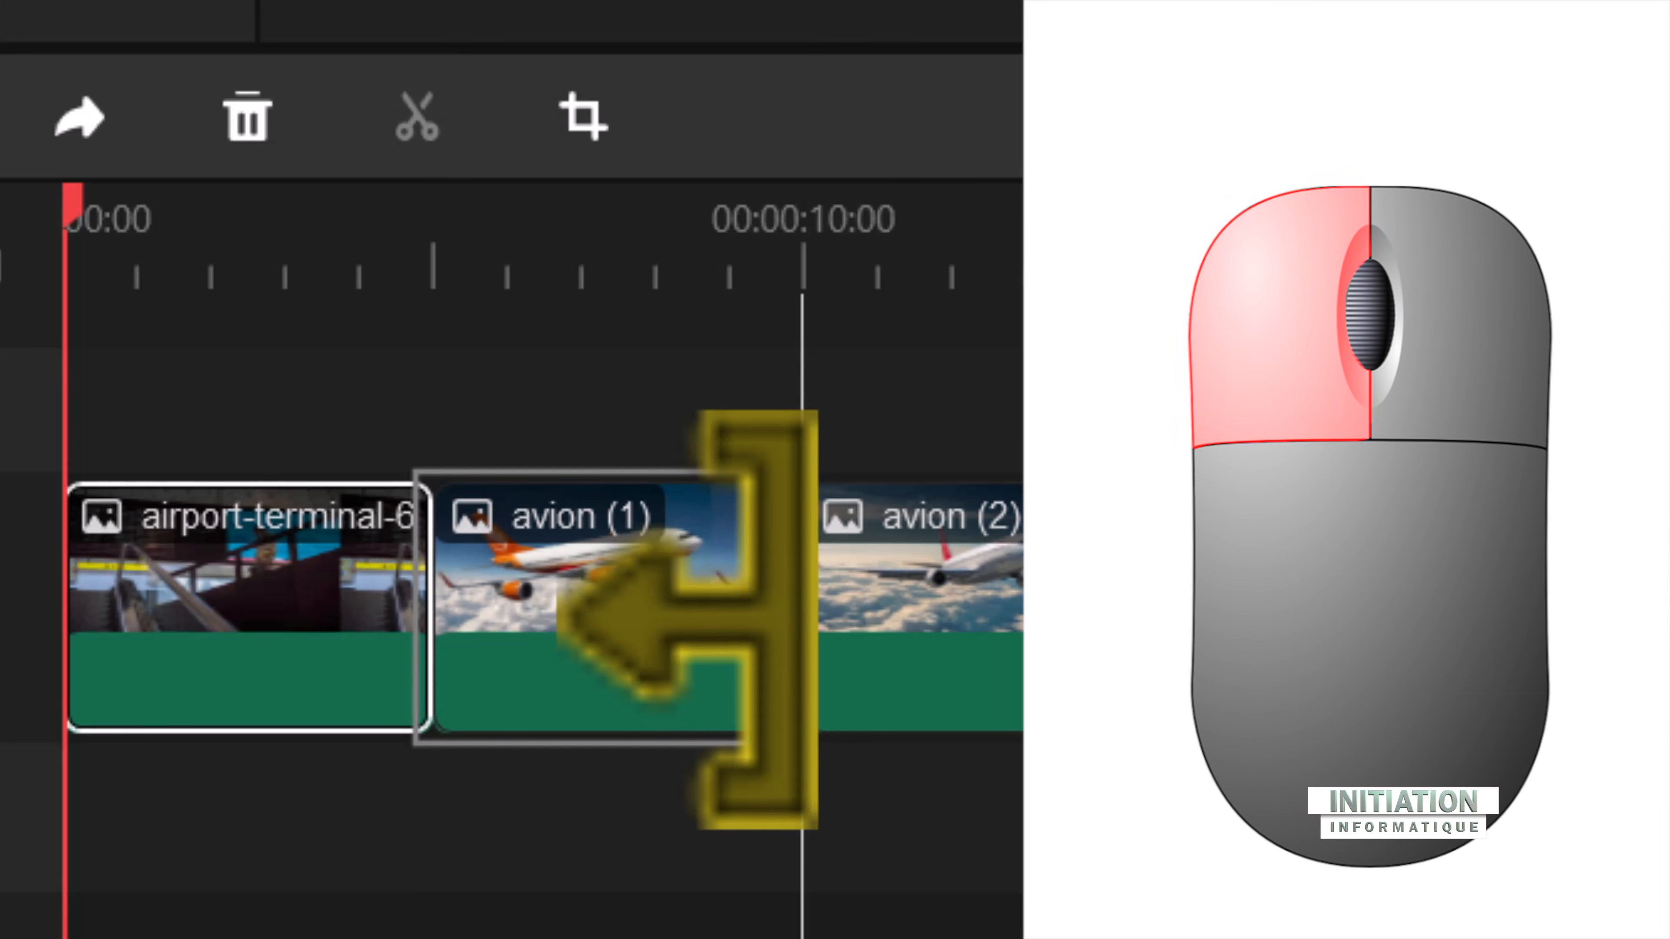
pyautogui.moveTo(810, 620); pyautogui.dragTo(809, 671)
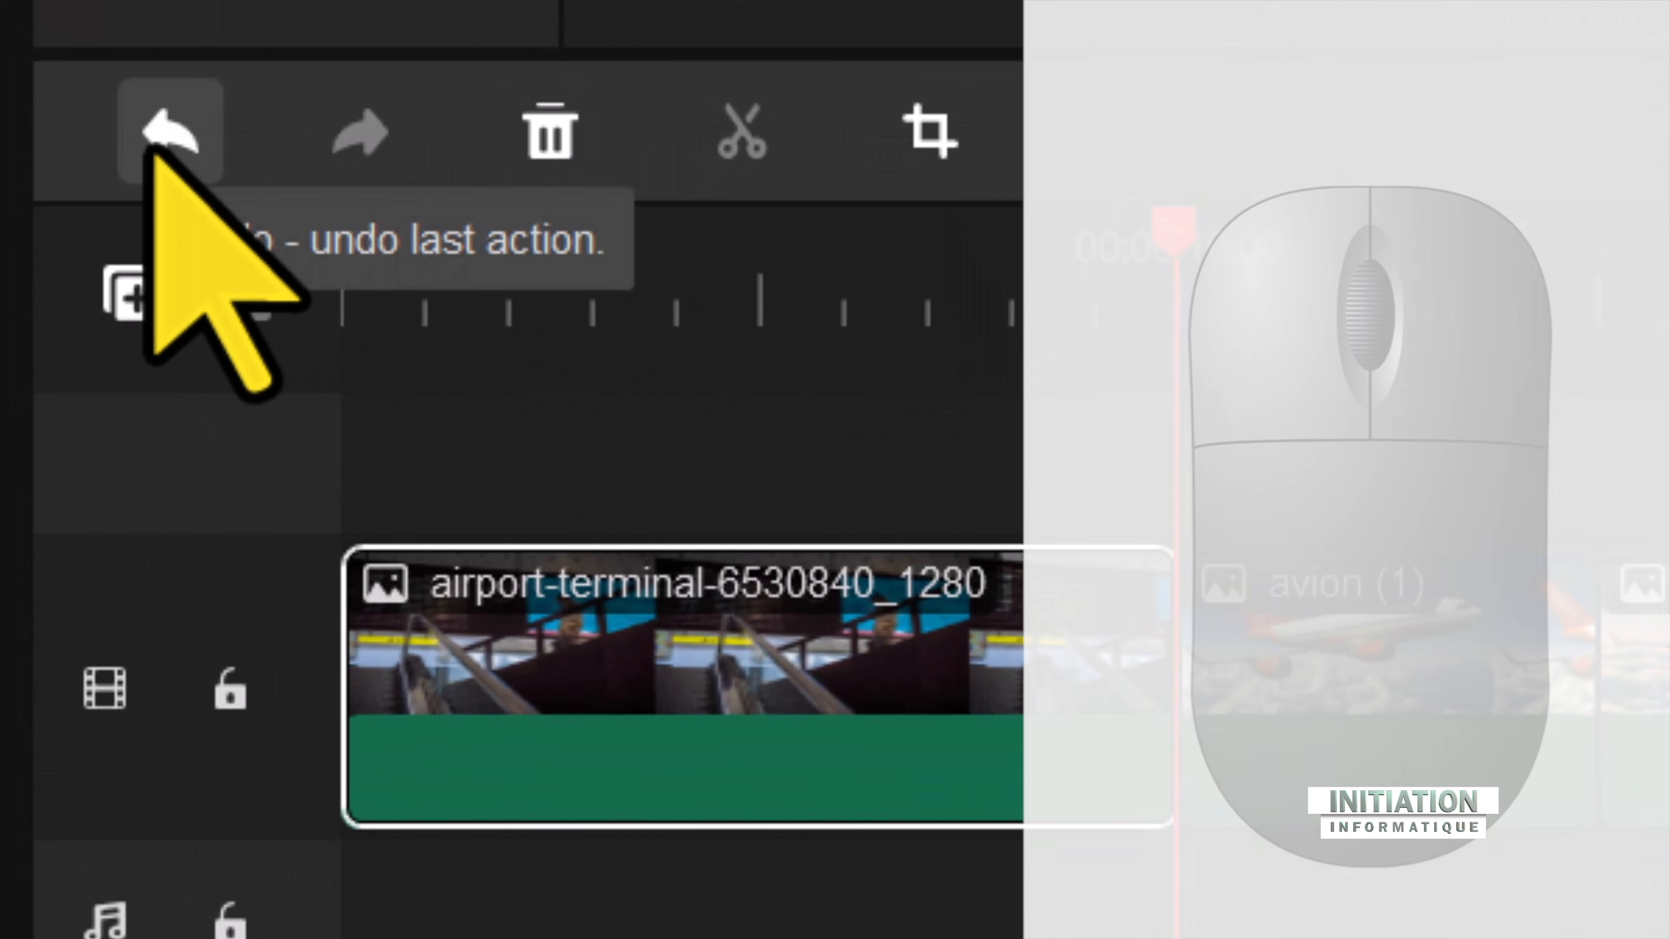
pyautogui.click(151, 155)
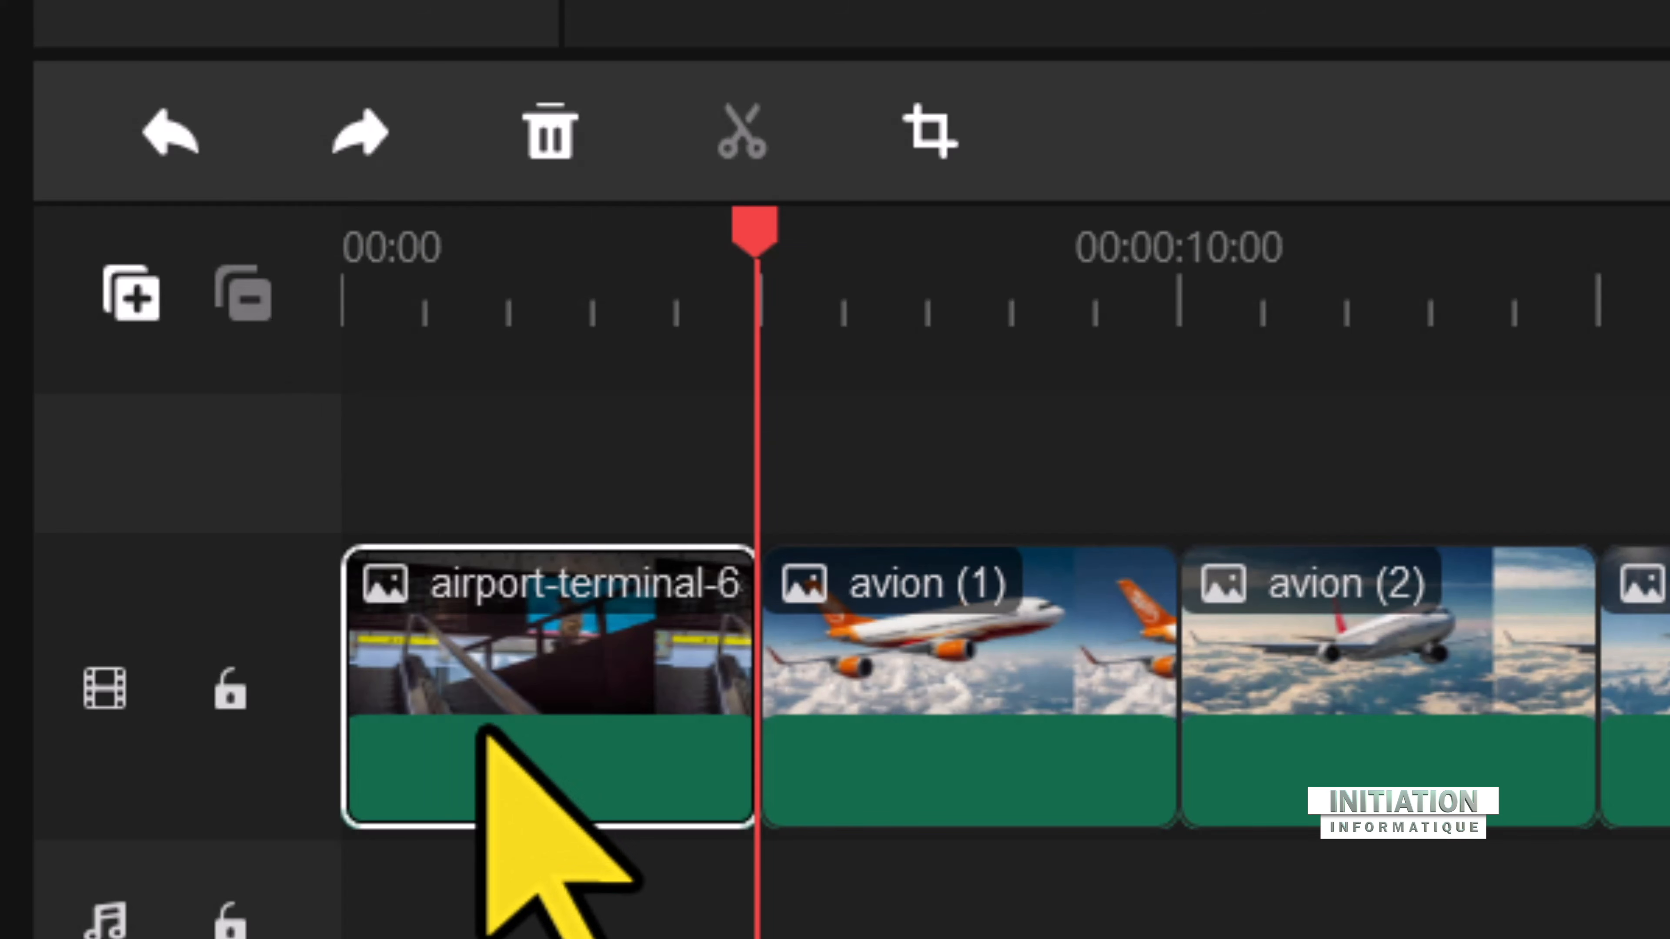
# Step: Move the barcelona clip to the beginning of the timeline, ahead of the airport-terminal clip
pyautogui.moveTo(568, 686)
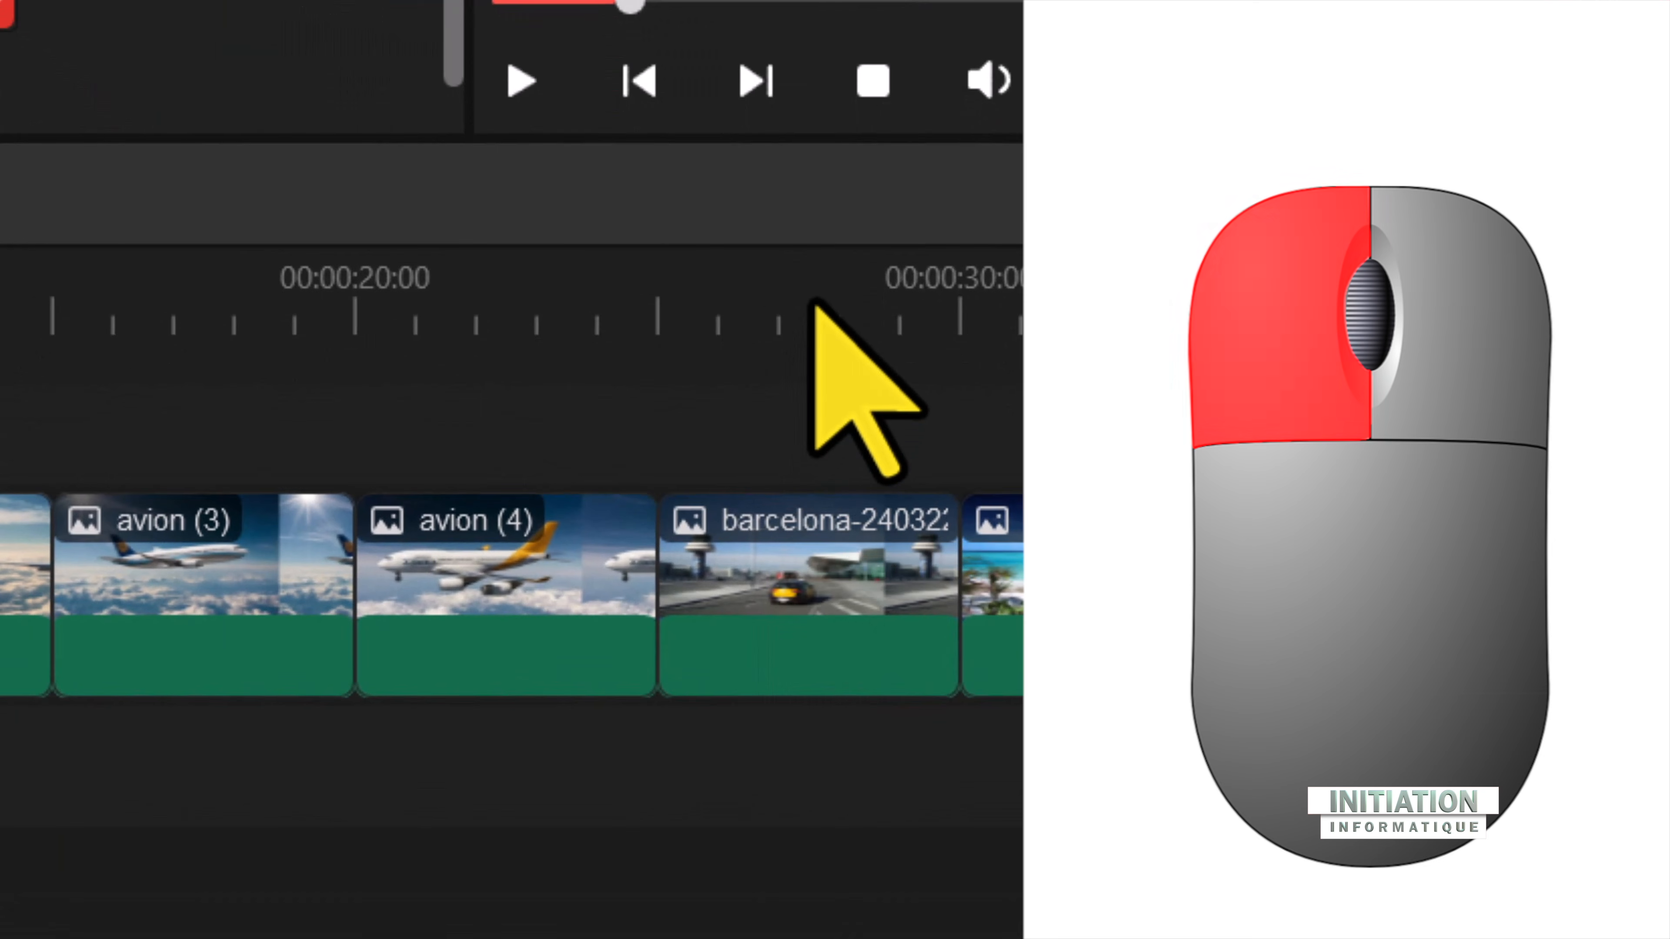
pyautogui.click(813, 304)
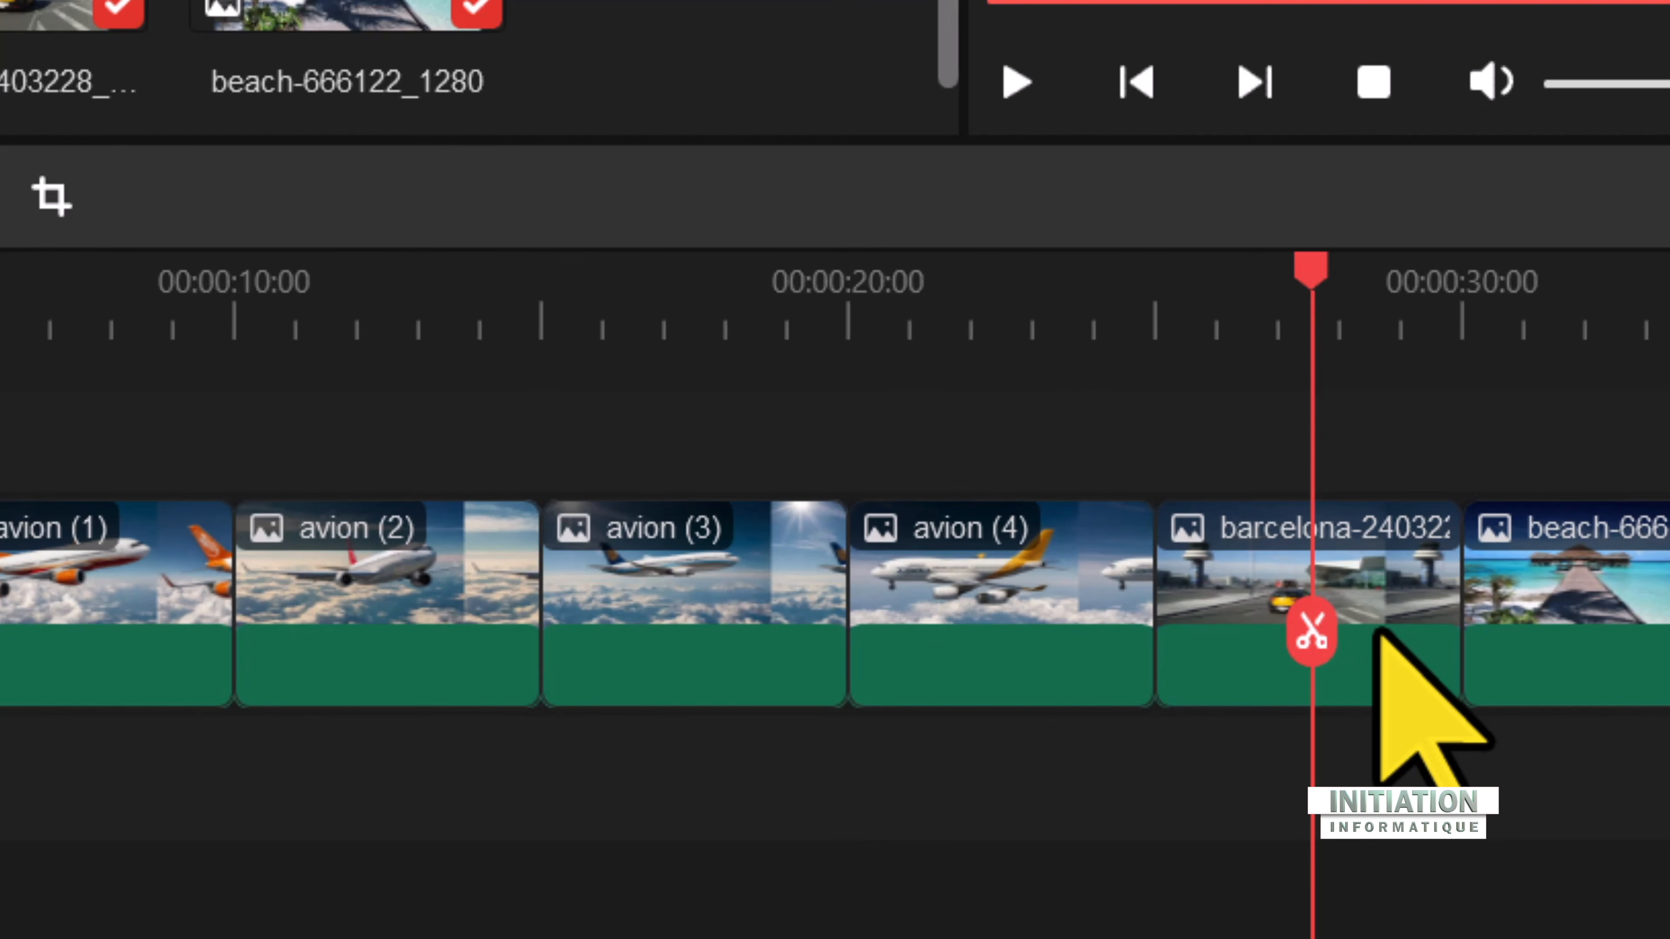
pyautogui.click(830, 749)
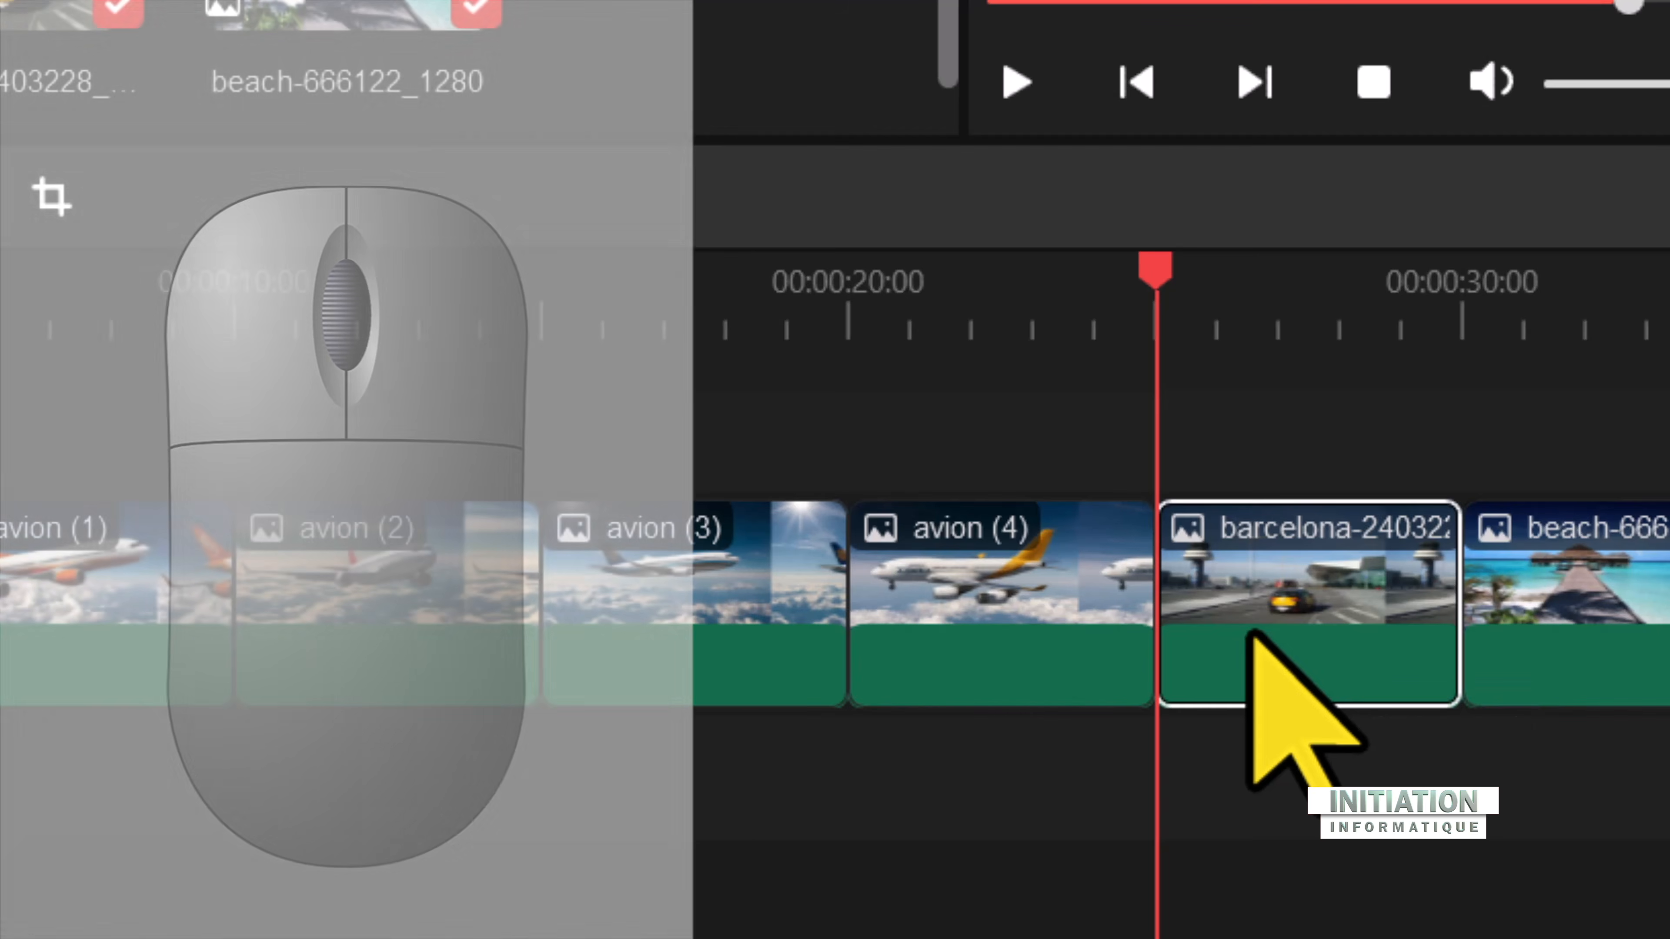
pyautogui.moveTo(1249, 633); pyautogui.dragTo(105, 727)
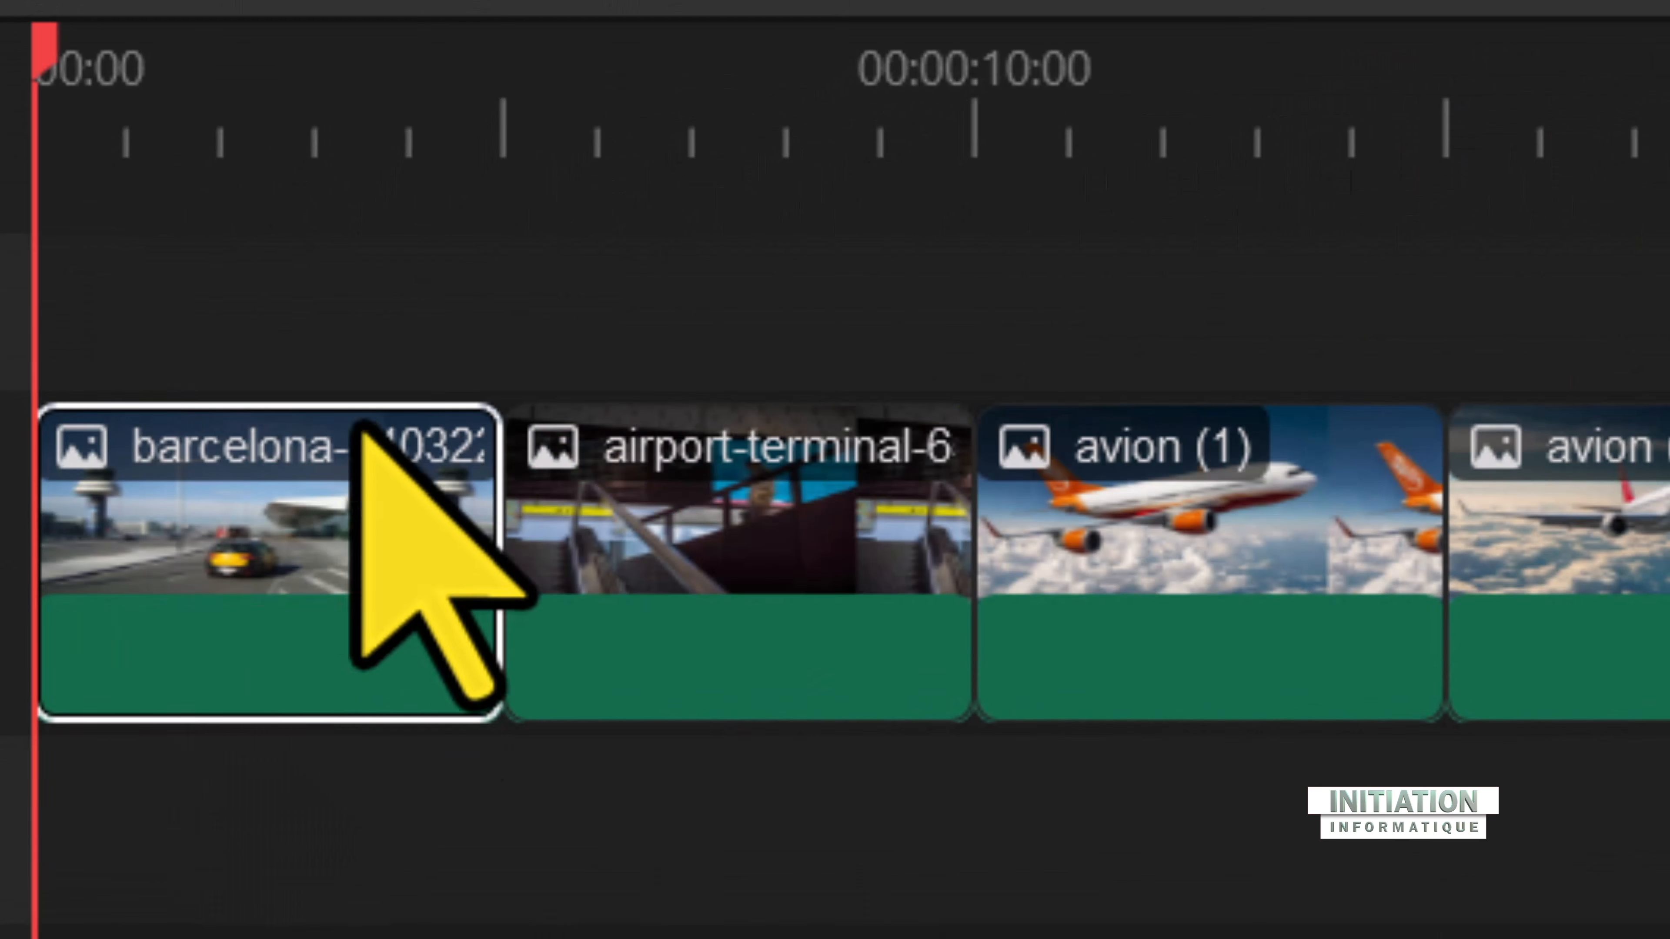
pyautogui.moveTo(205, 604)
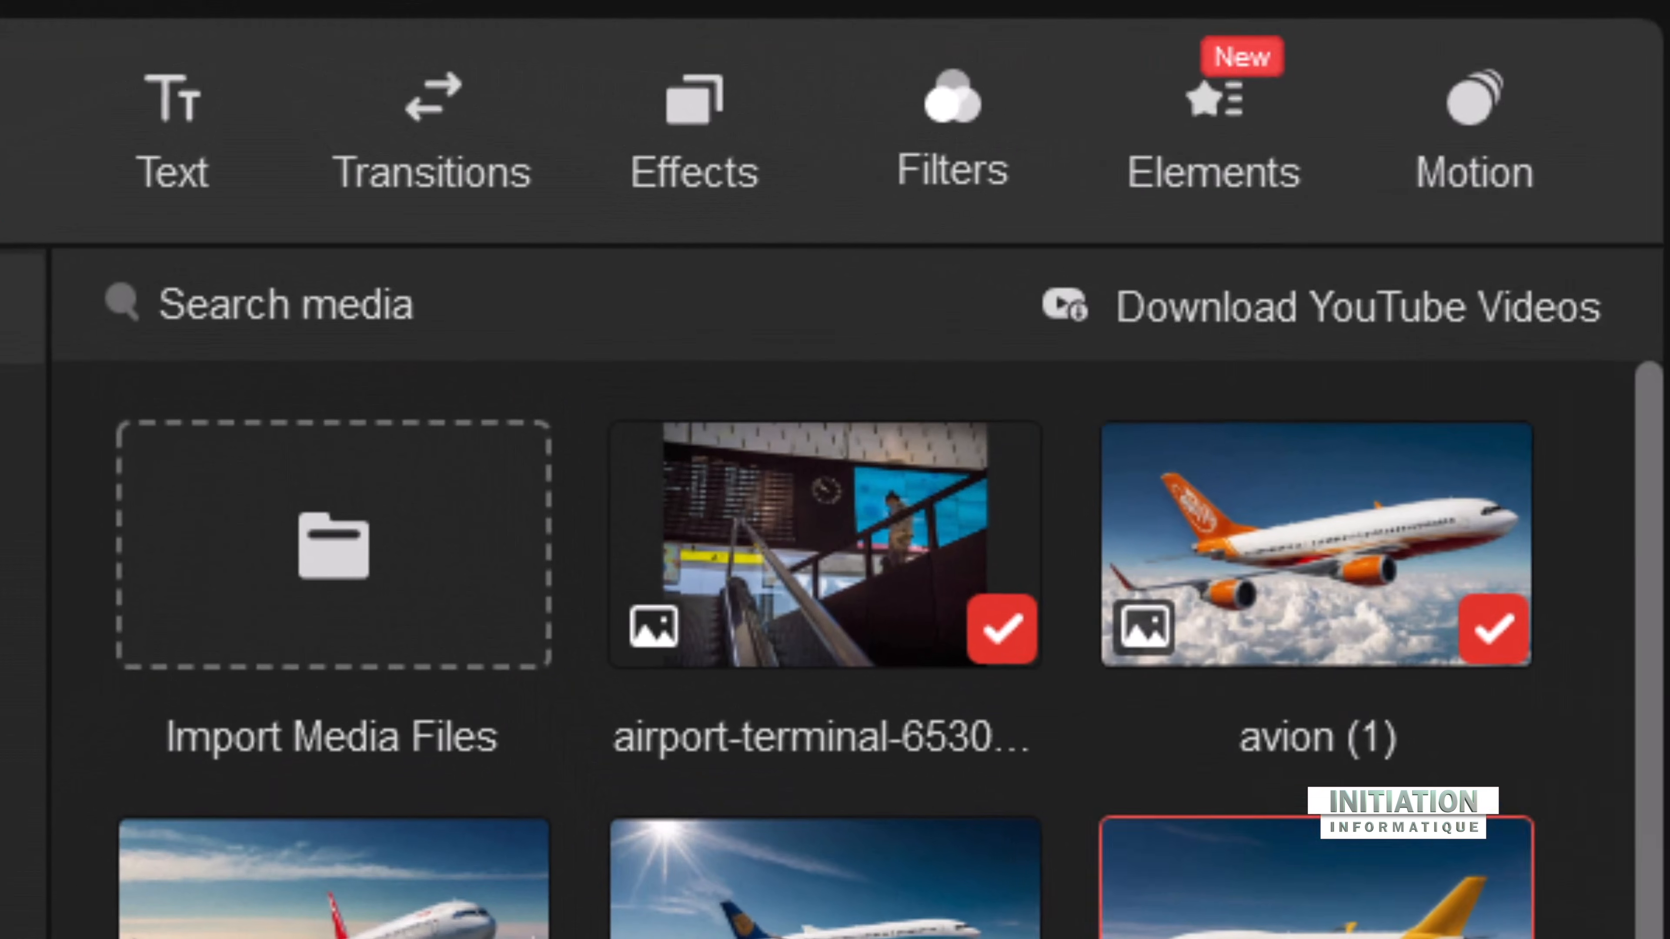
# Step: Open the transitions library, browse the available transitions and preview FadeBlack
pyautogui.click(405, 217)
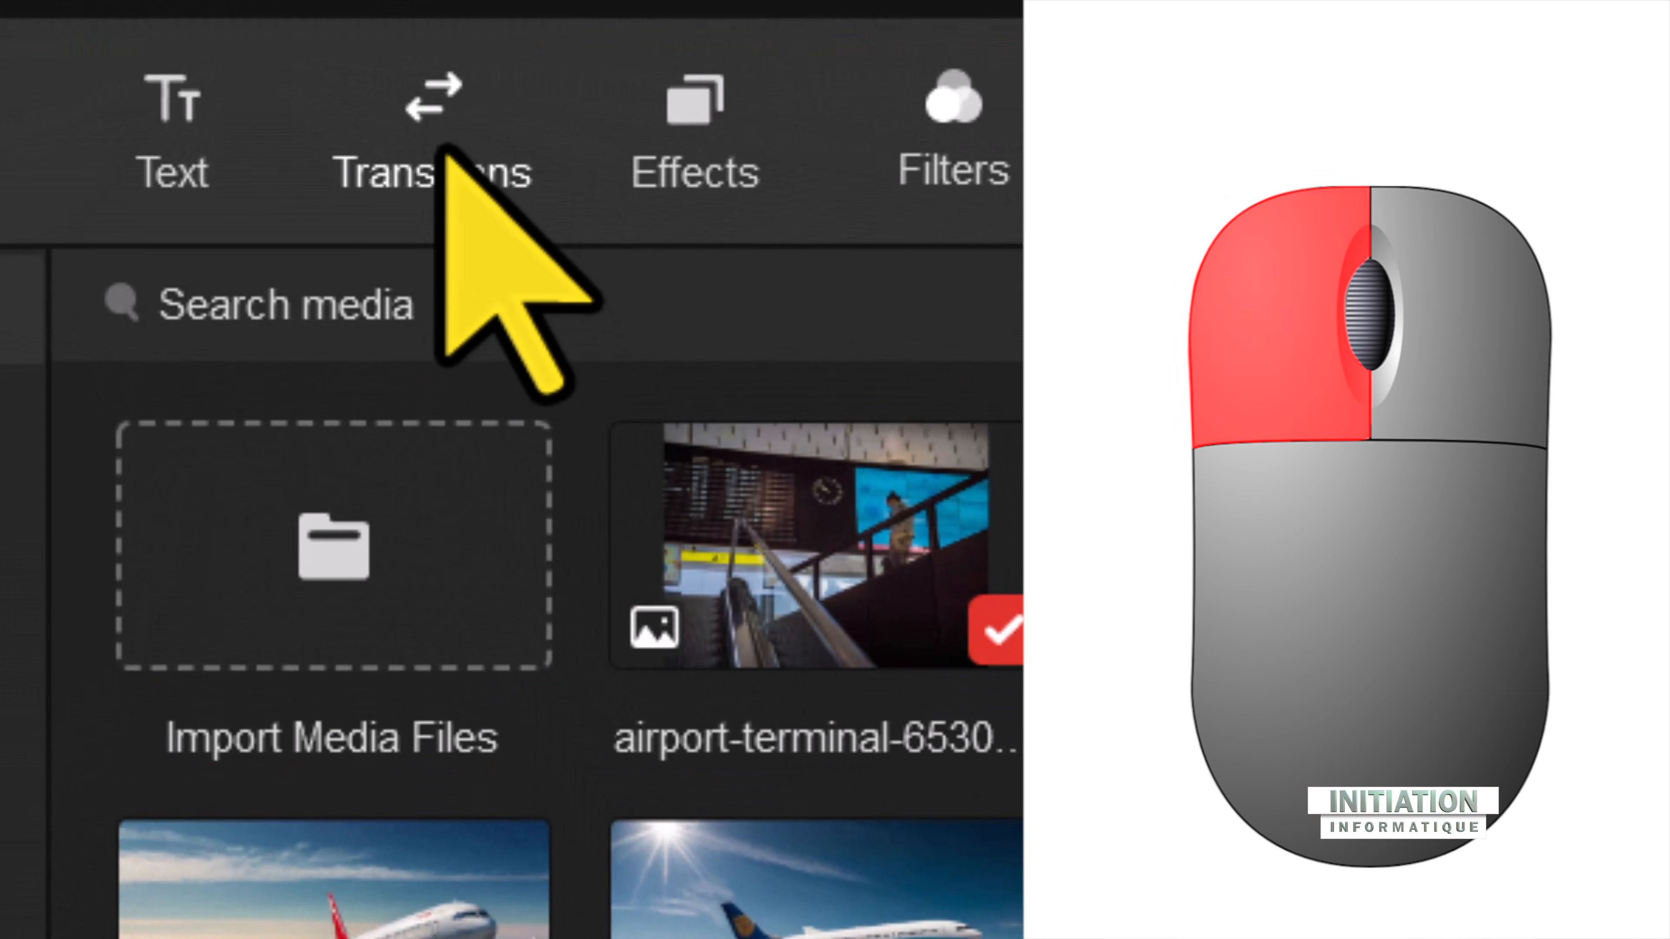
pyautogui.click(444, 153)
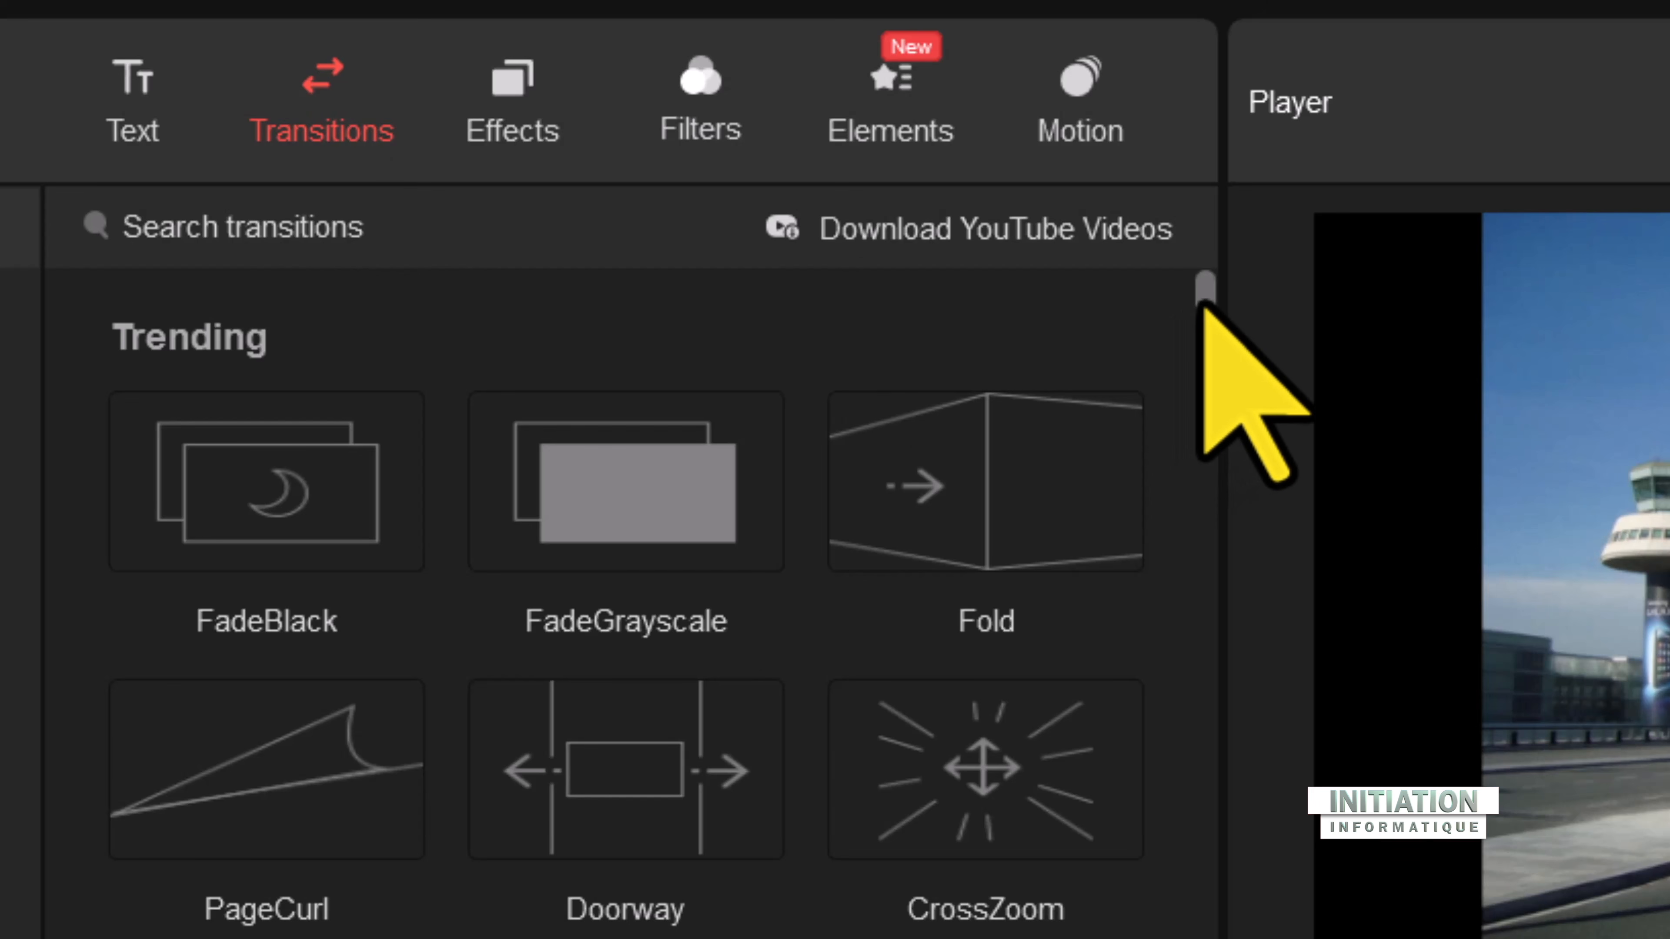
pyautogui.scroll(-1, 1198, 308)
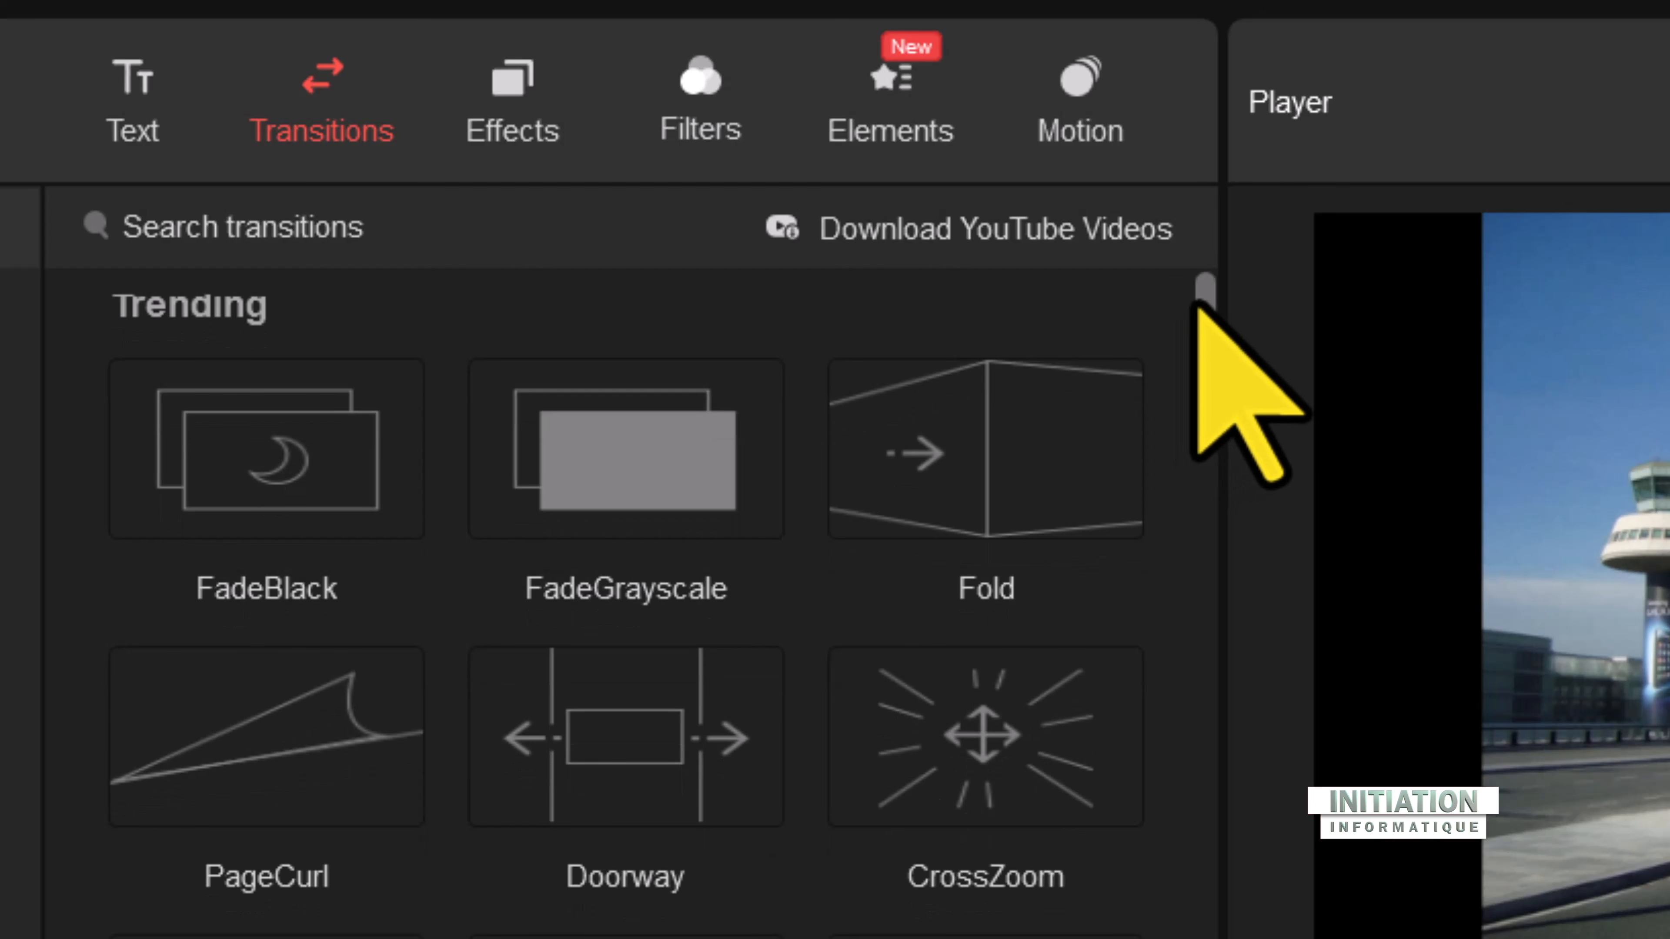
pyautogui.moveTo(1198, 305); pyautogui.dragTo(1125, 648)
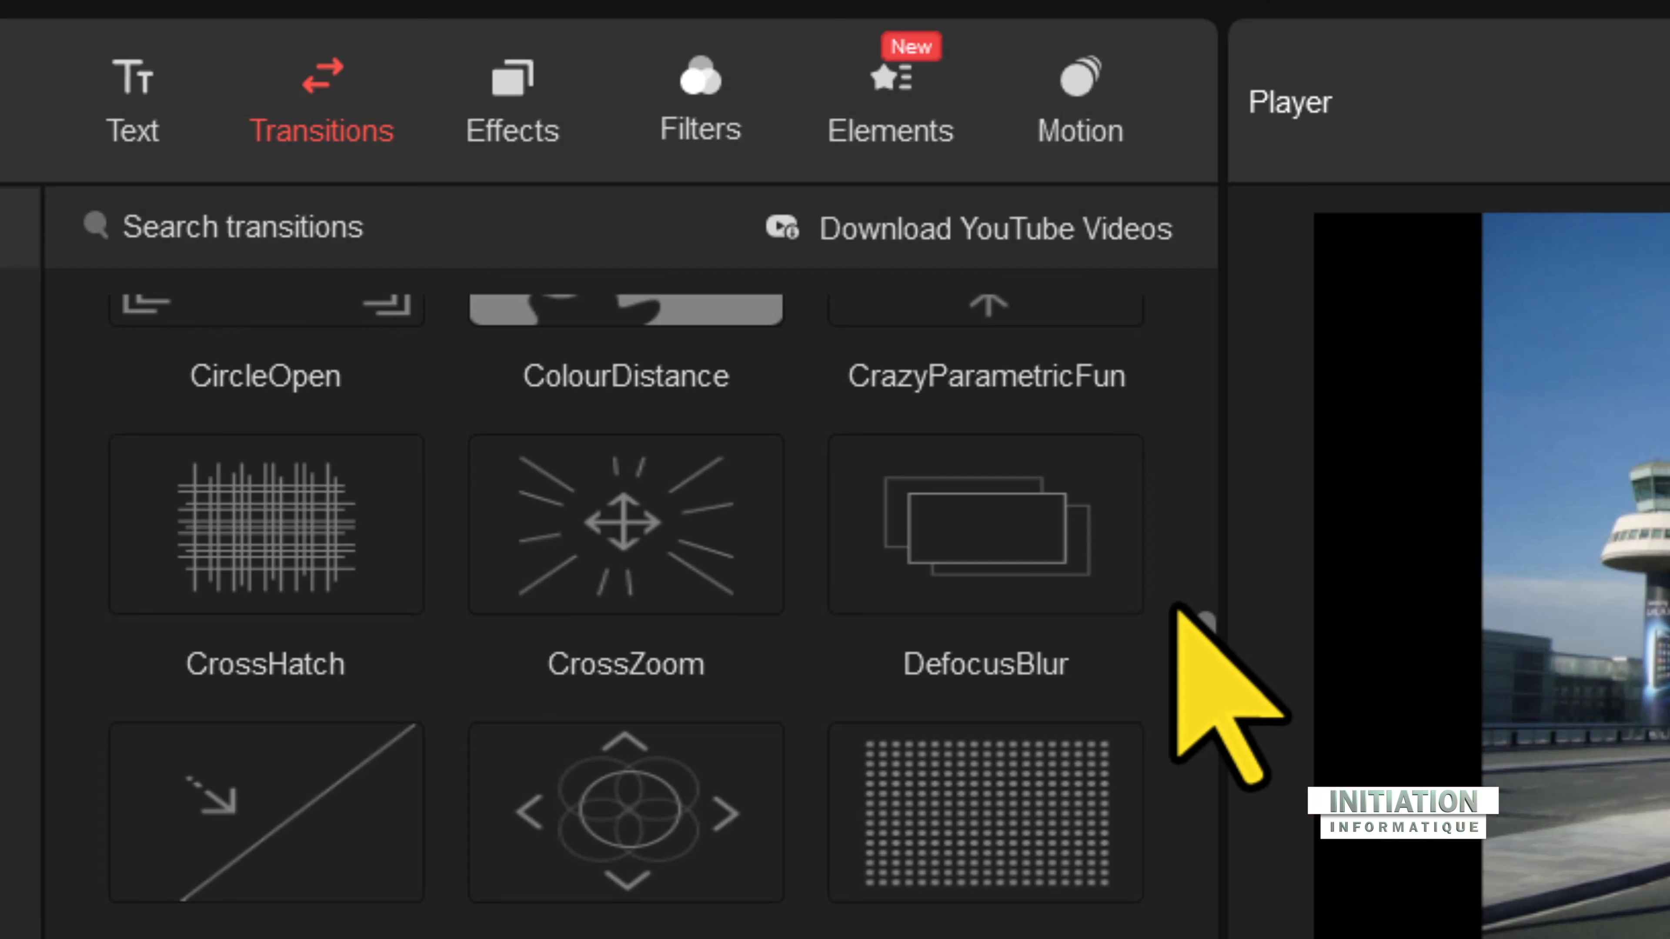
pyautogui.moveTo(1132, 619)
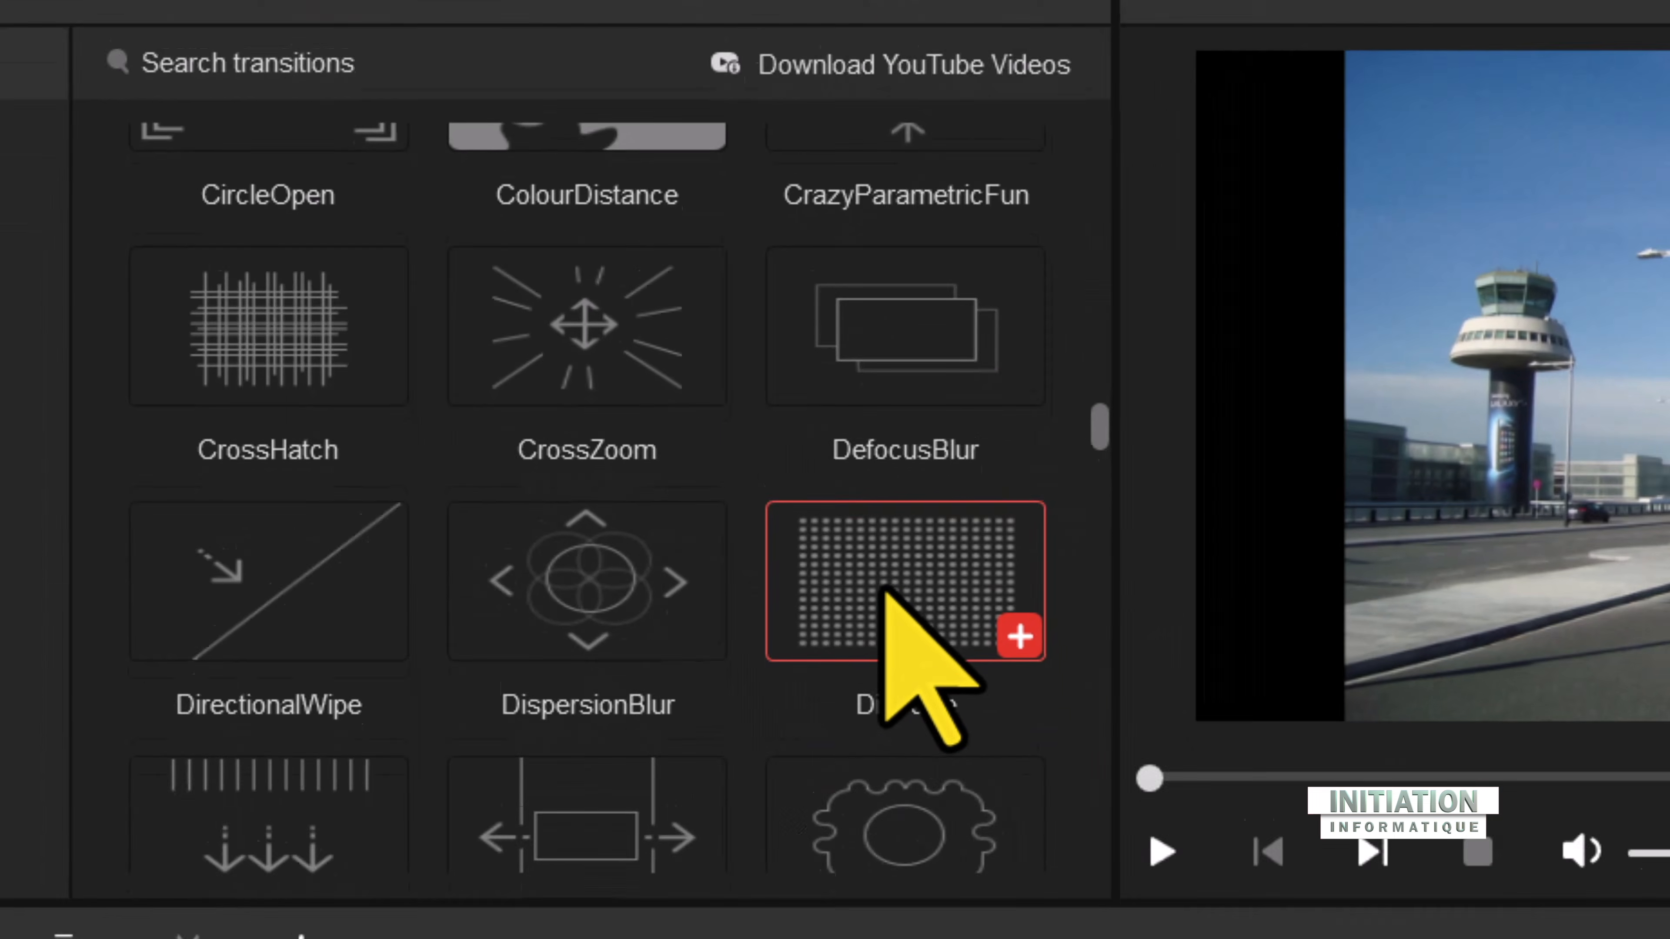
pyautogui.moveTo(962, 819)
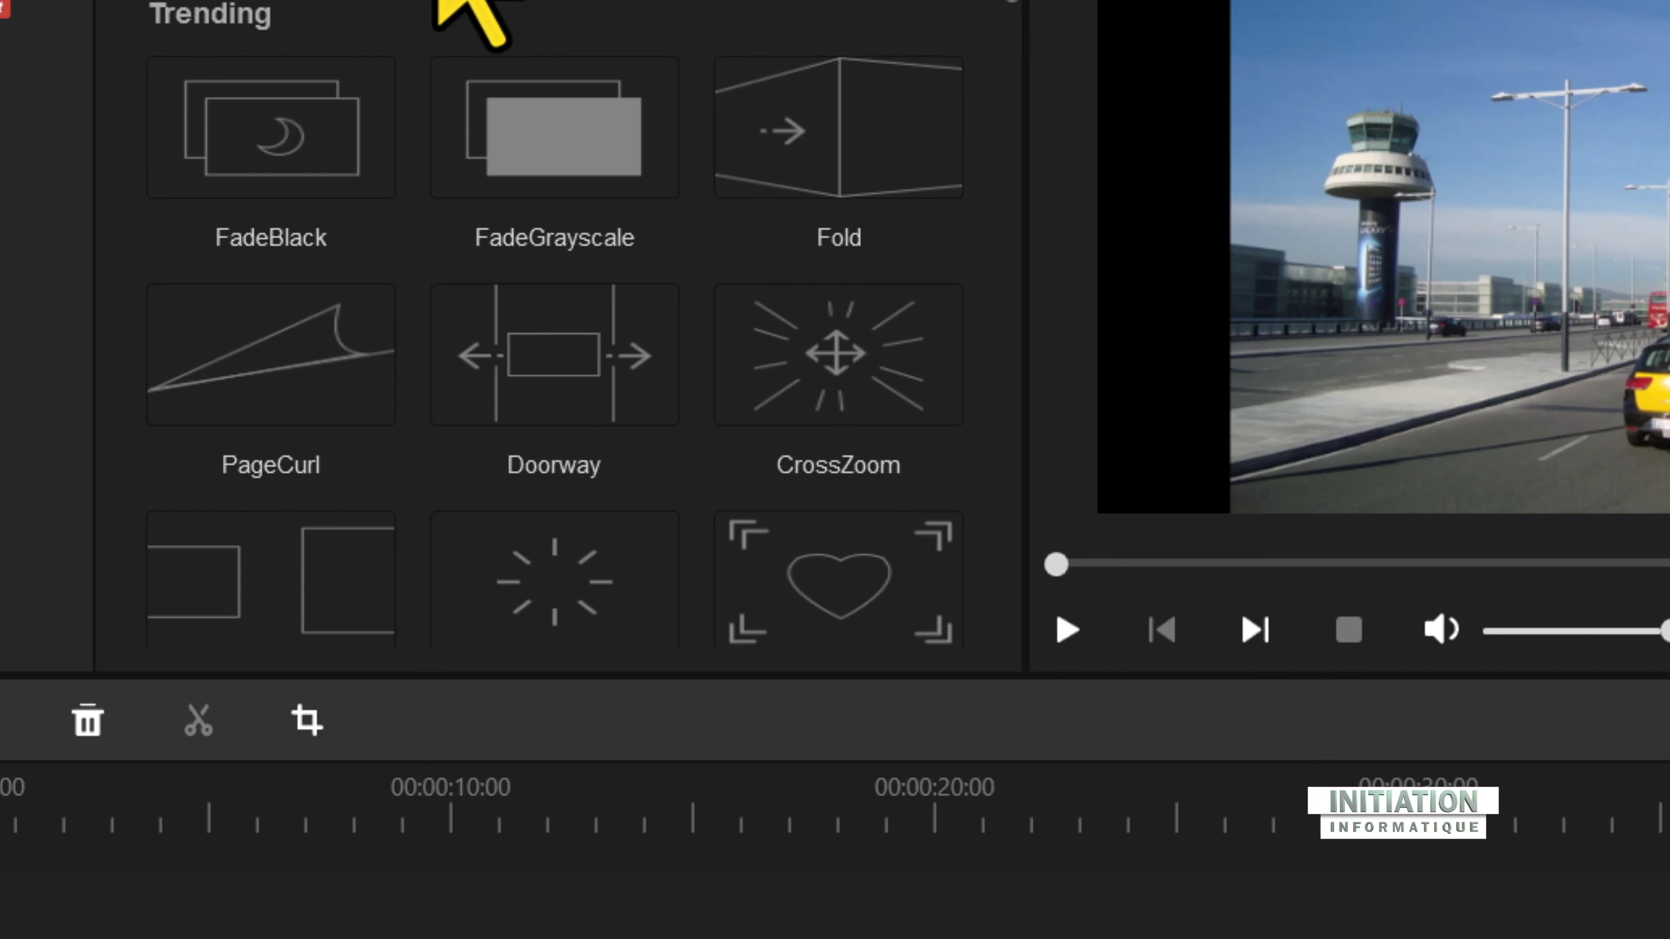
pyautogui.moveTo(280, 138)
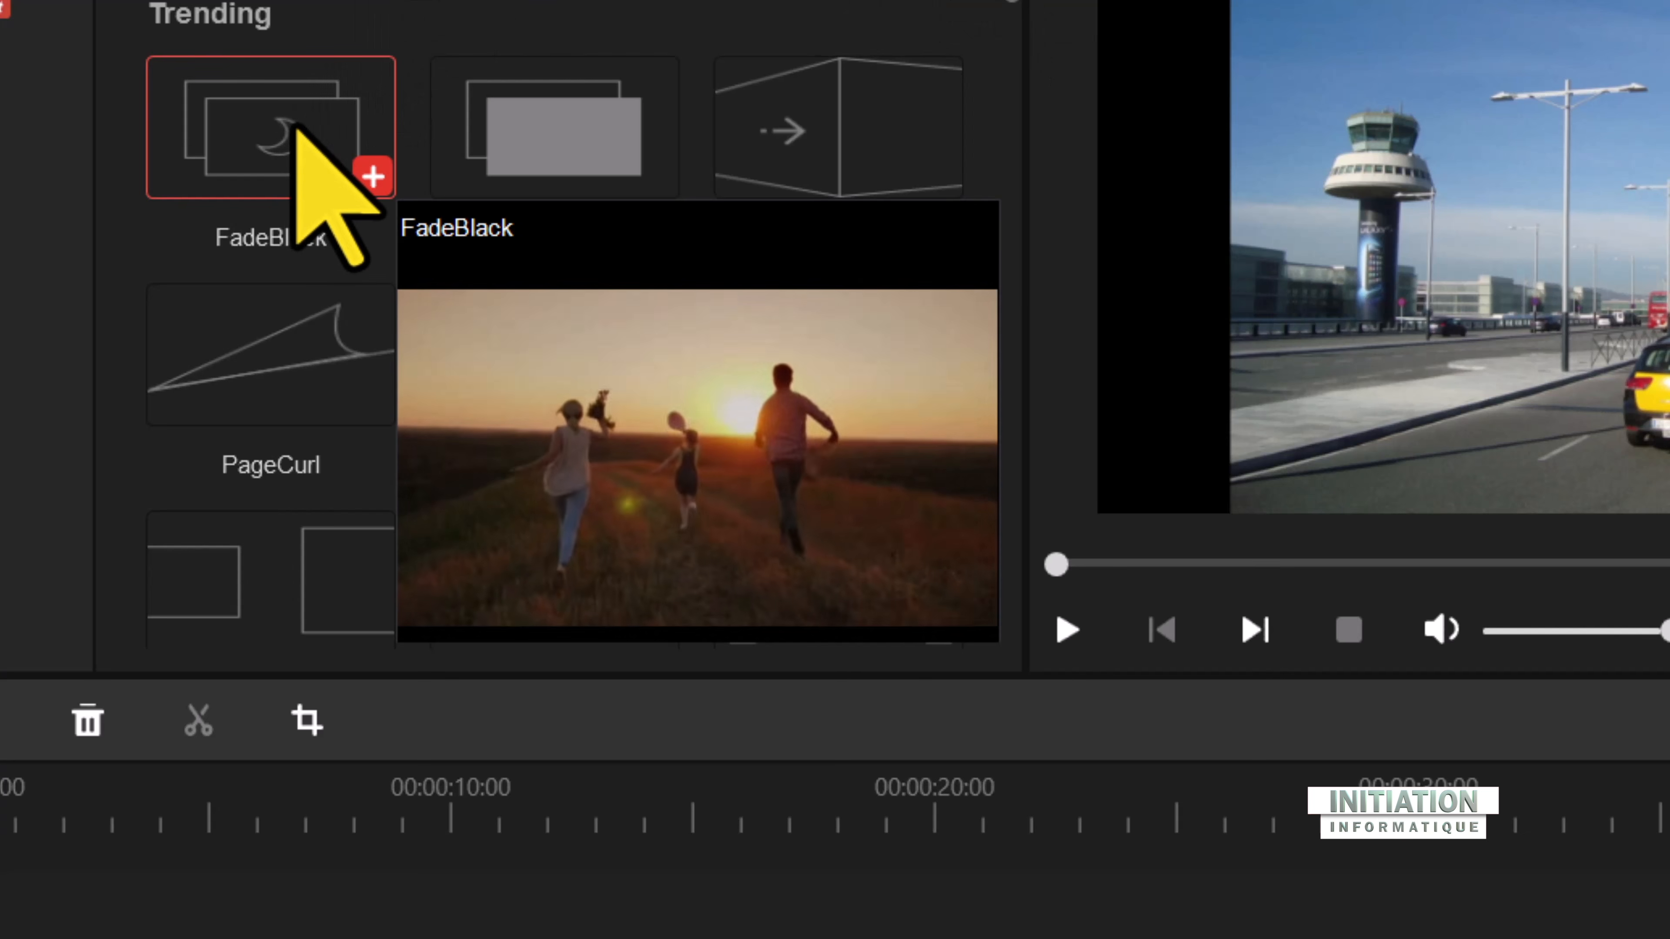
# Step: Add the FadeBlack transition between the barcelona and airport-terminal clips on the timeline
pyautogui.moveTo(465, 360)
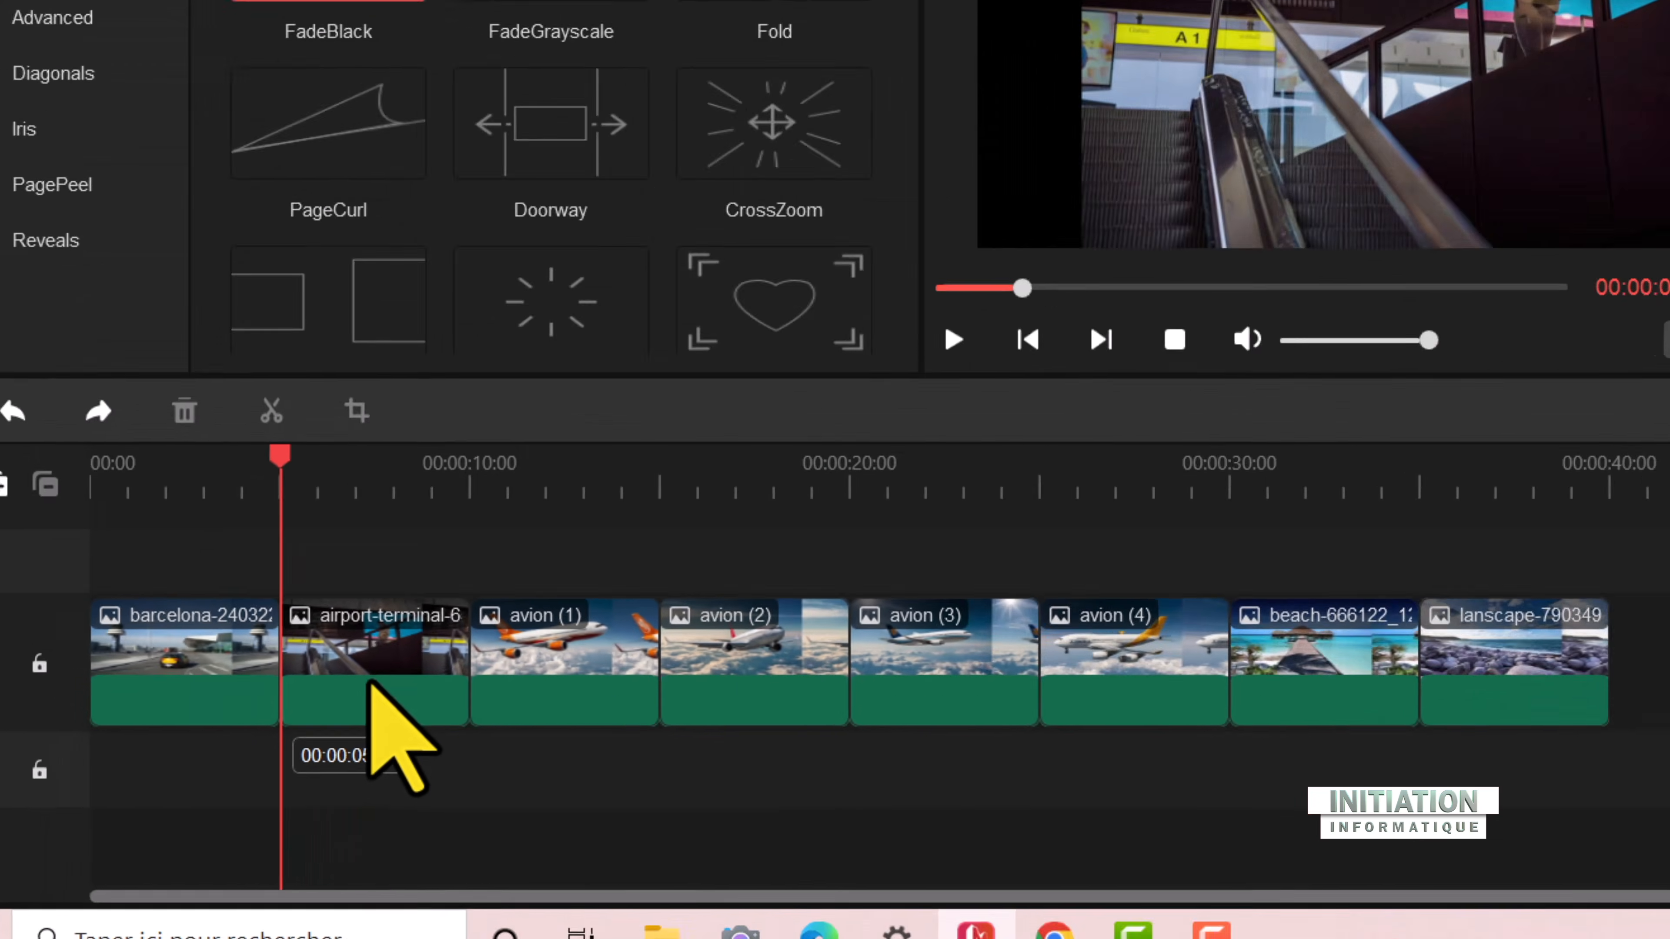
pyautogui.moveTo(286, 242)
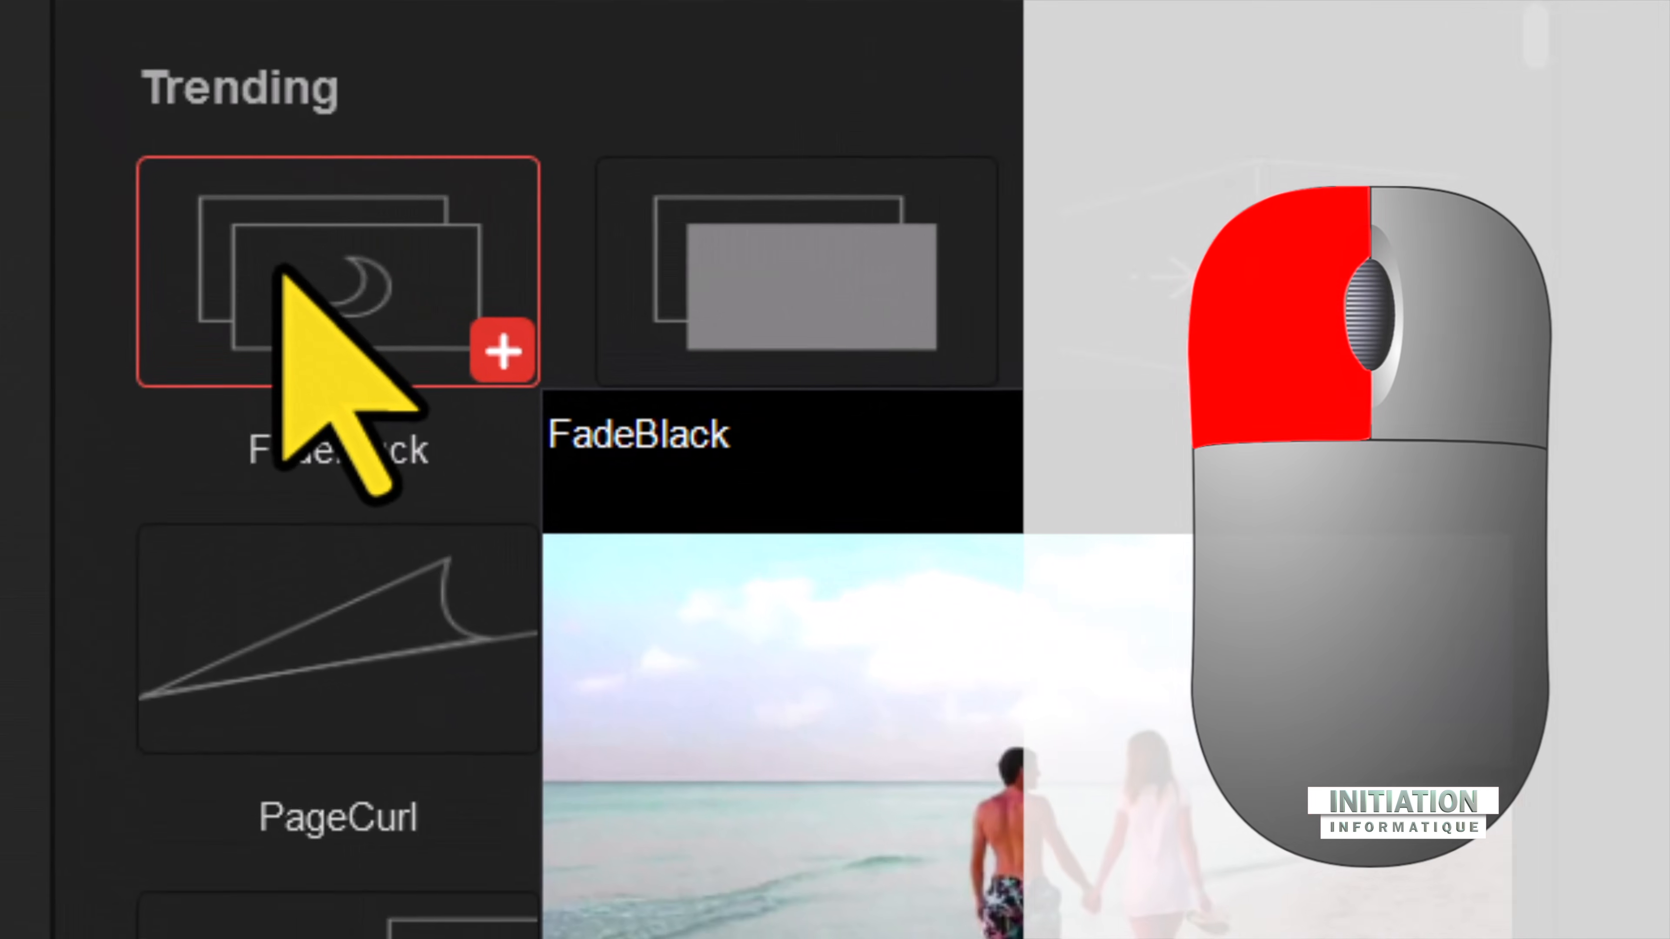
pyautogui.moveTo(280, 291); pyautogui.dragTo(273, 591)
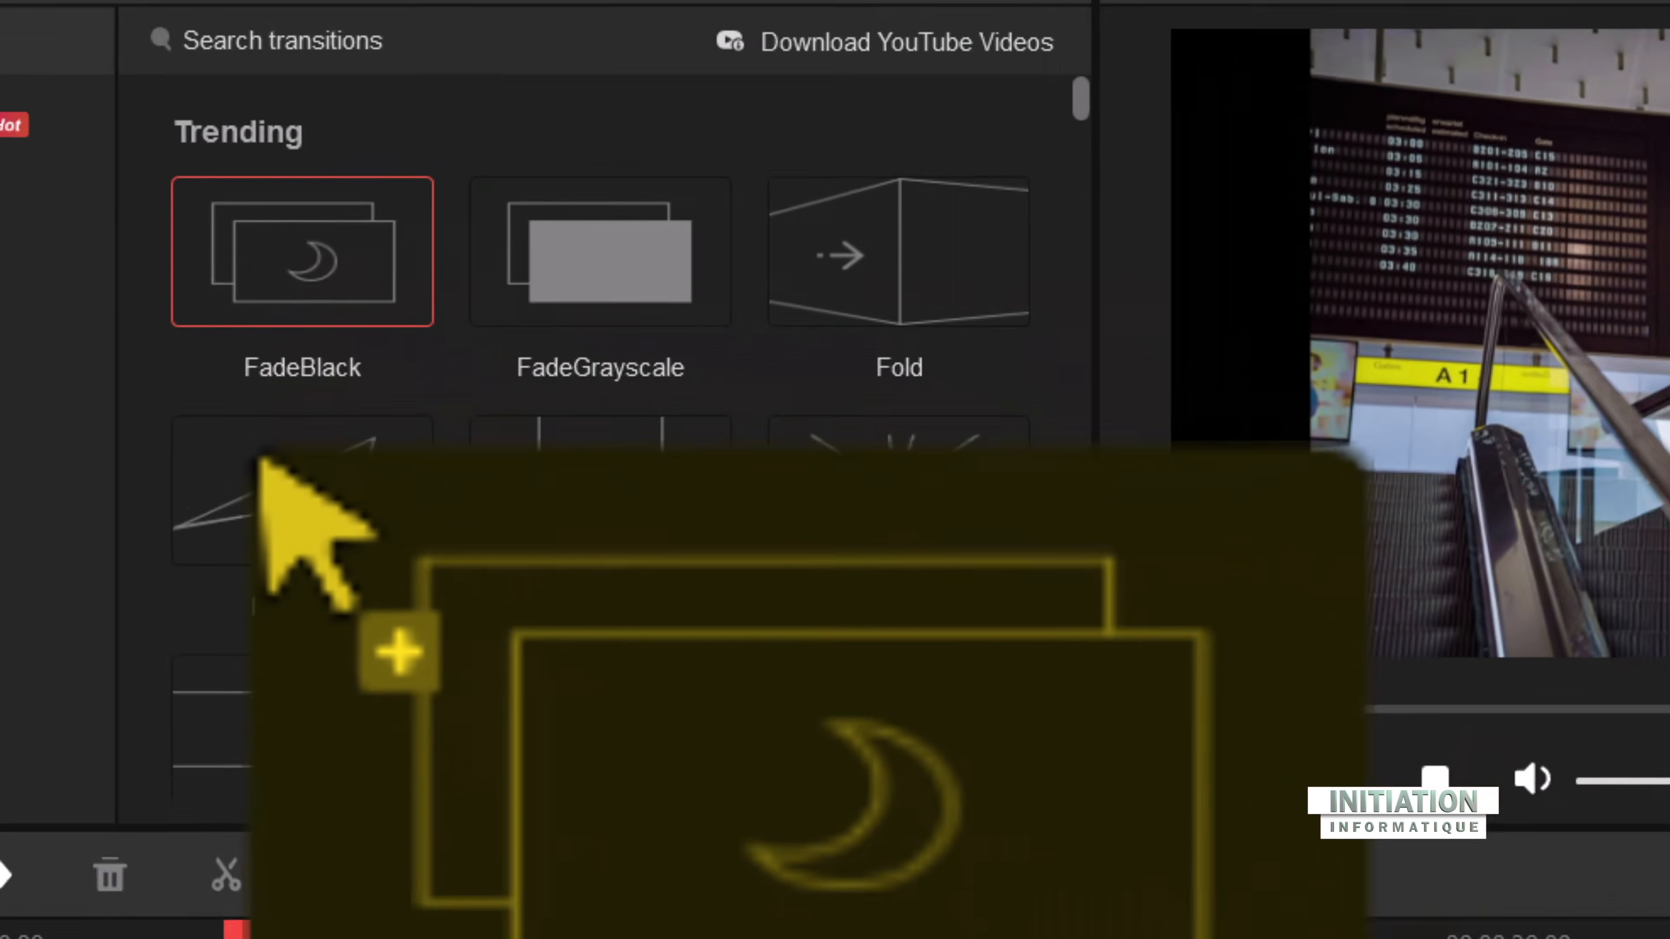
pyautogui.moveTo(260, 460); pyautogui.dragTo(275, 635)
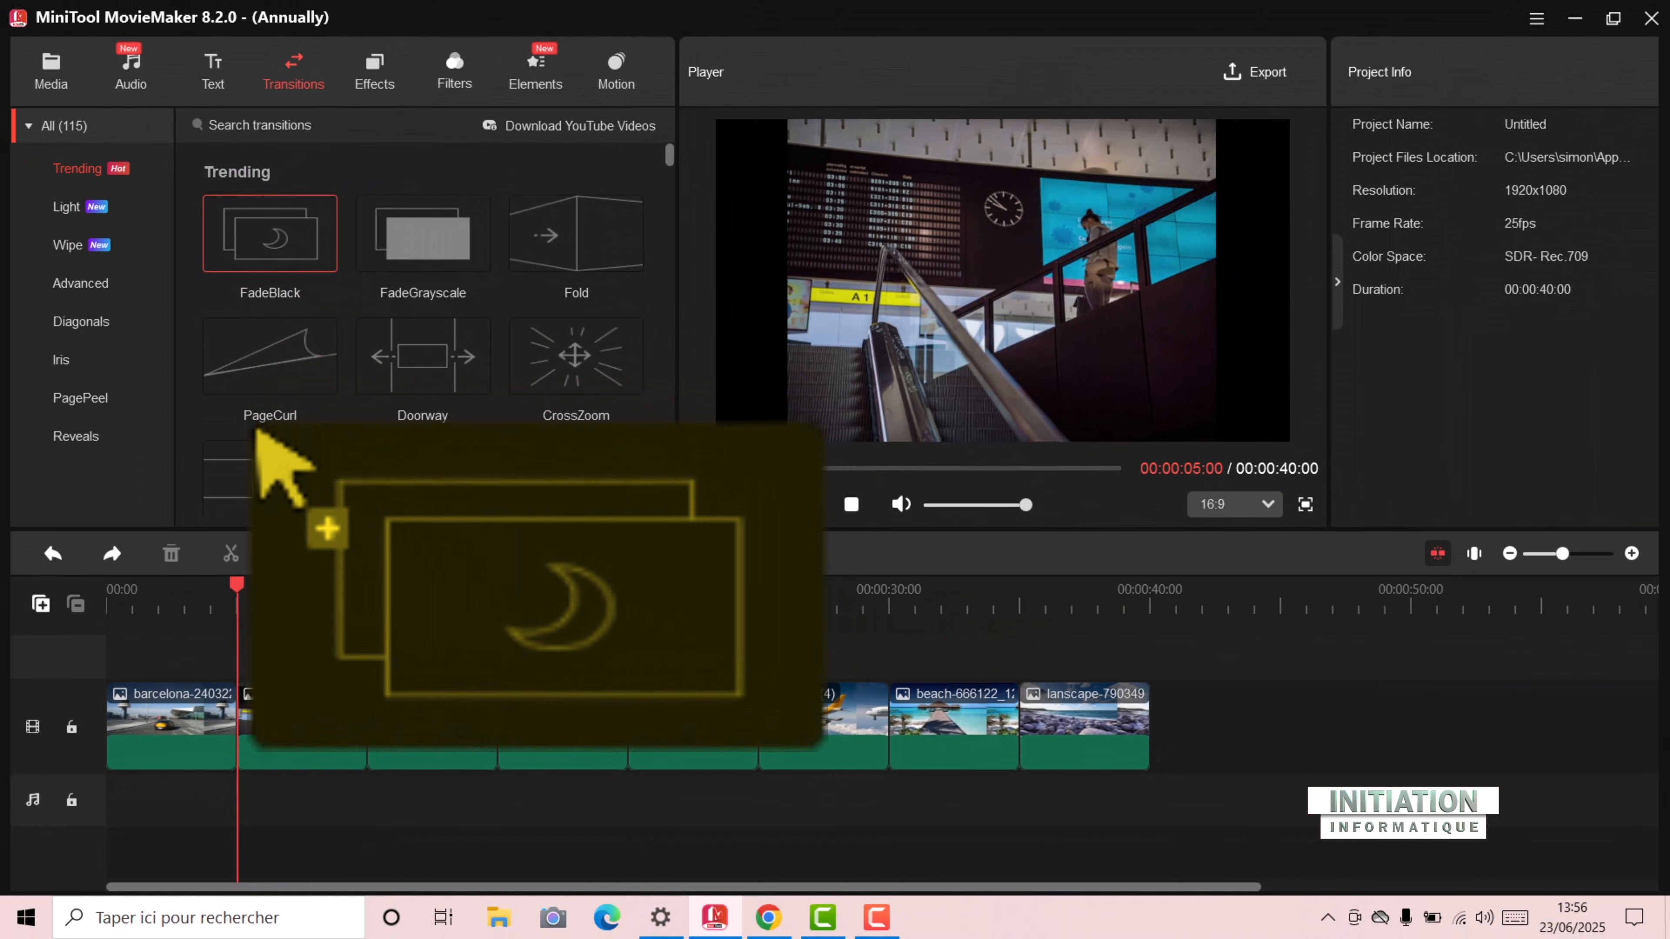
pyautogui.moveTo(258, 431); pyautogui.dragTo(246, 751)
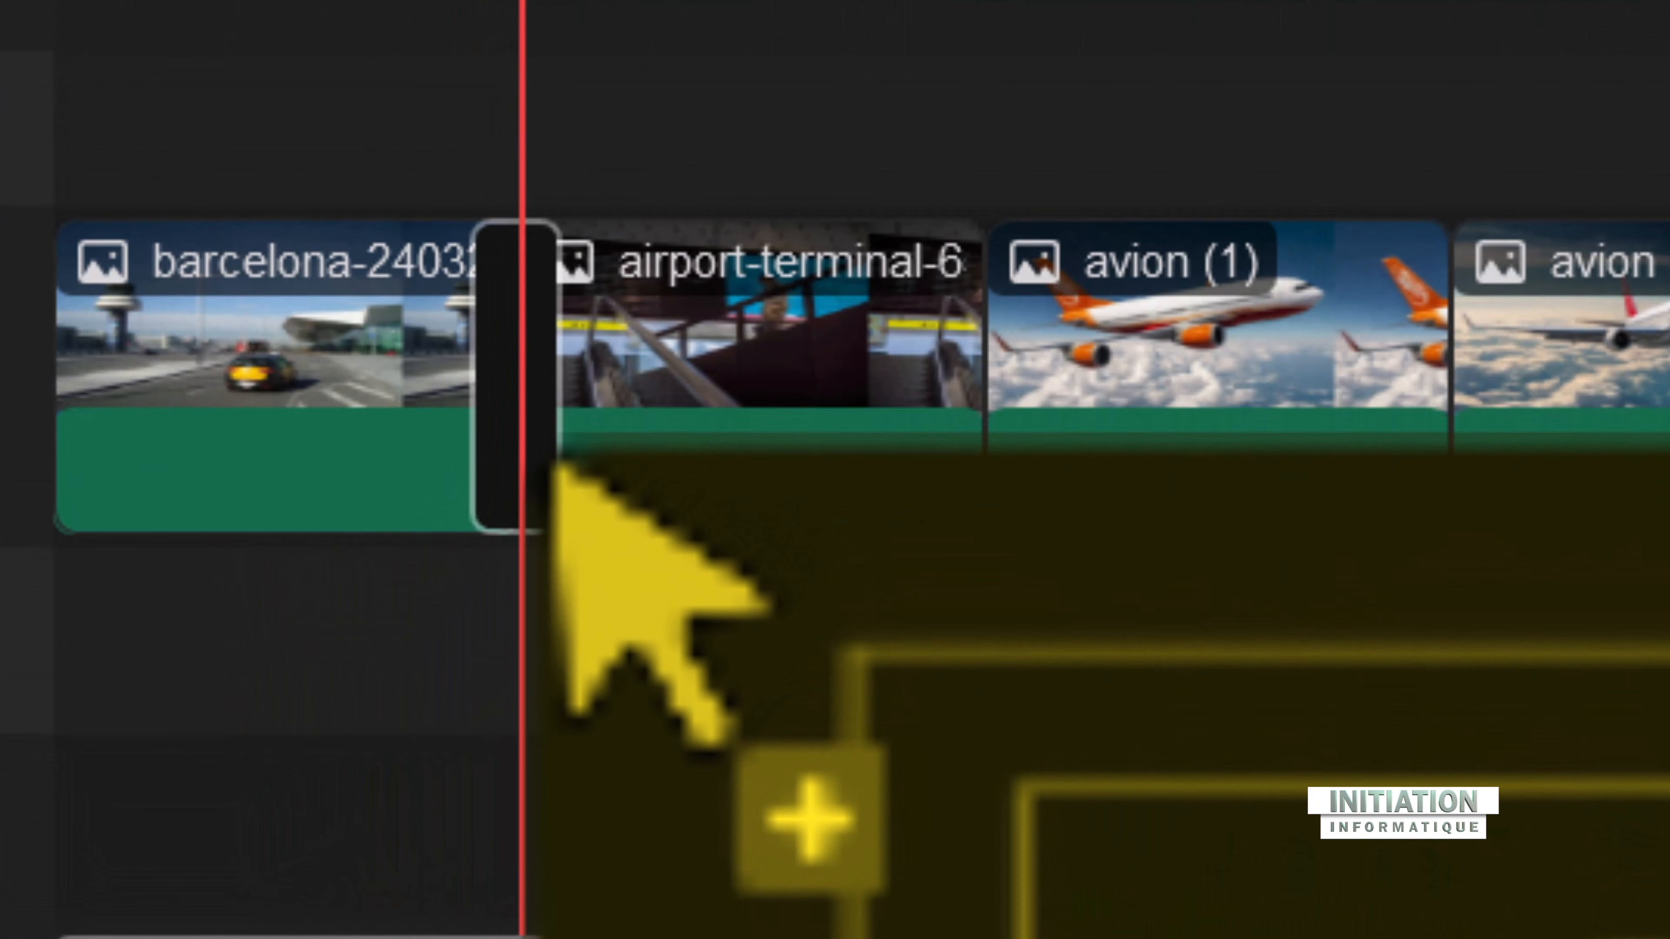
pyautogui.moveTo(555, 463); pyautogui.dragTo(567, 426)
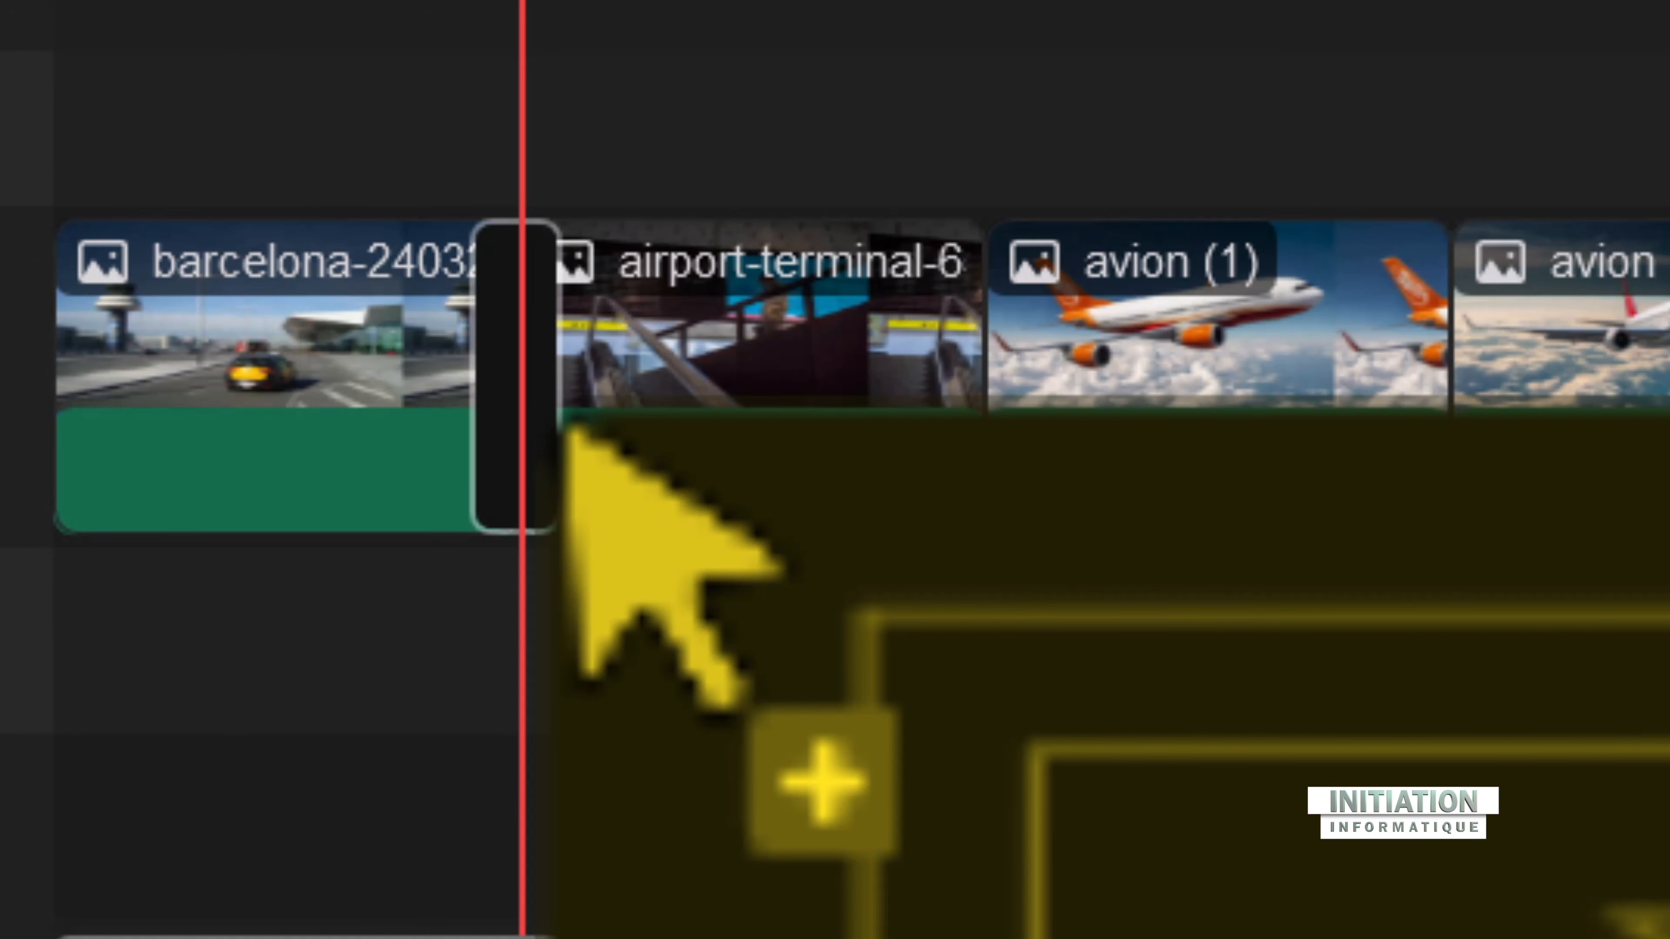
pyautogui.moveTo(567, 428); pyautogui.dragTo(562, 464)
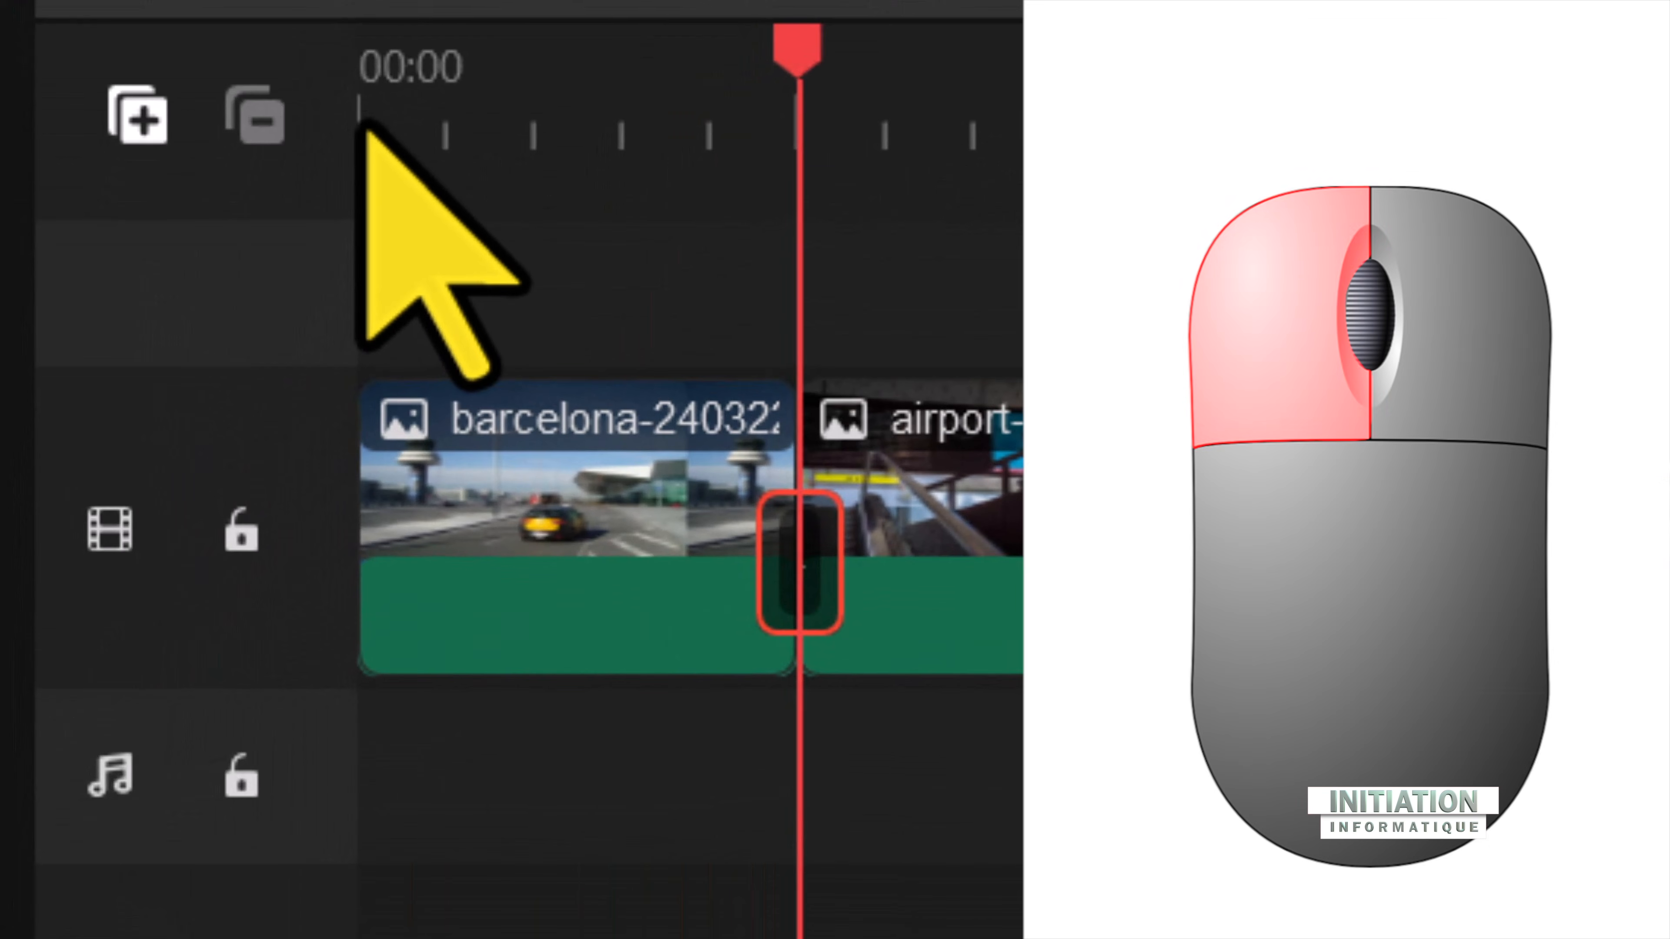
# Step: Play the timeline from the beginning to preview the FadeBlack transition, and pause playback
pyautogui.click(361, 124)
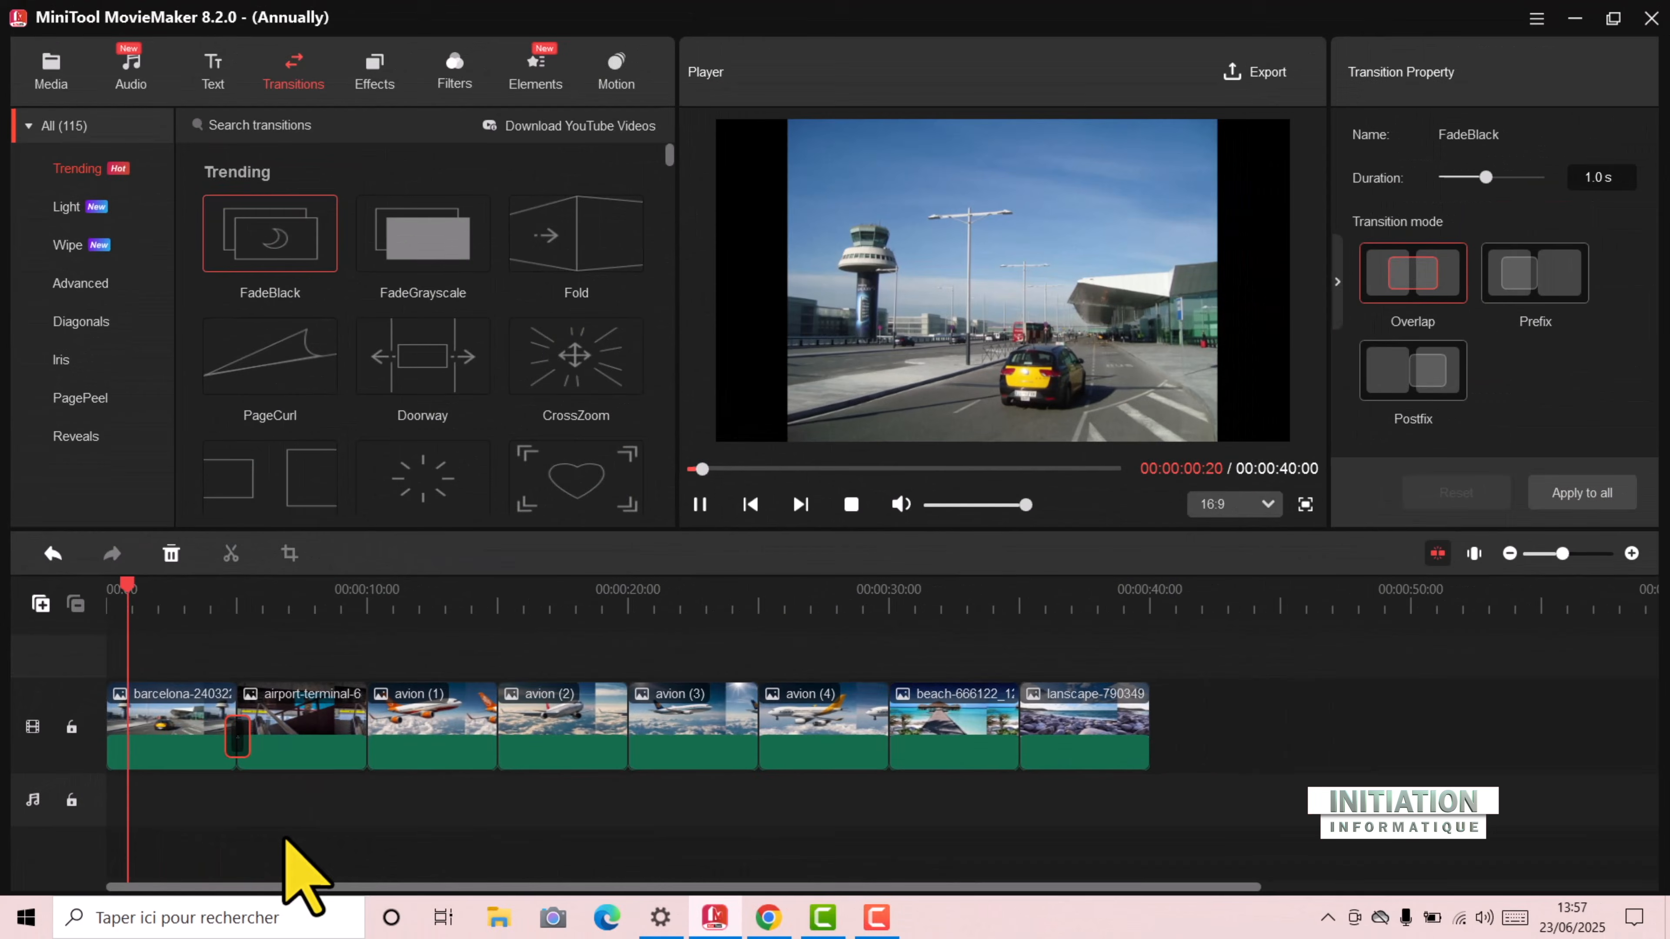
pyautogui.press('space')
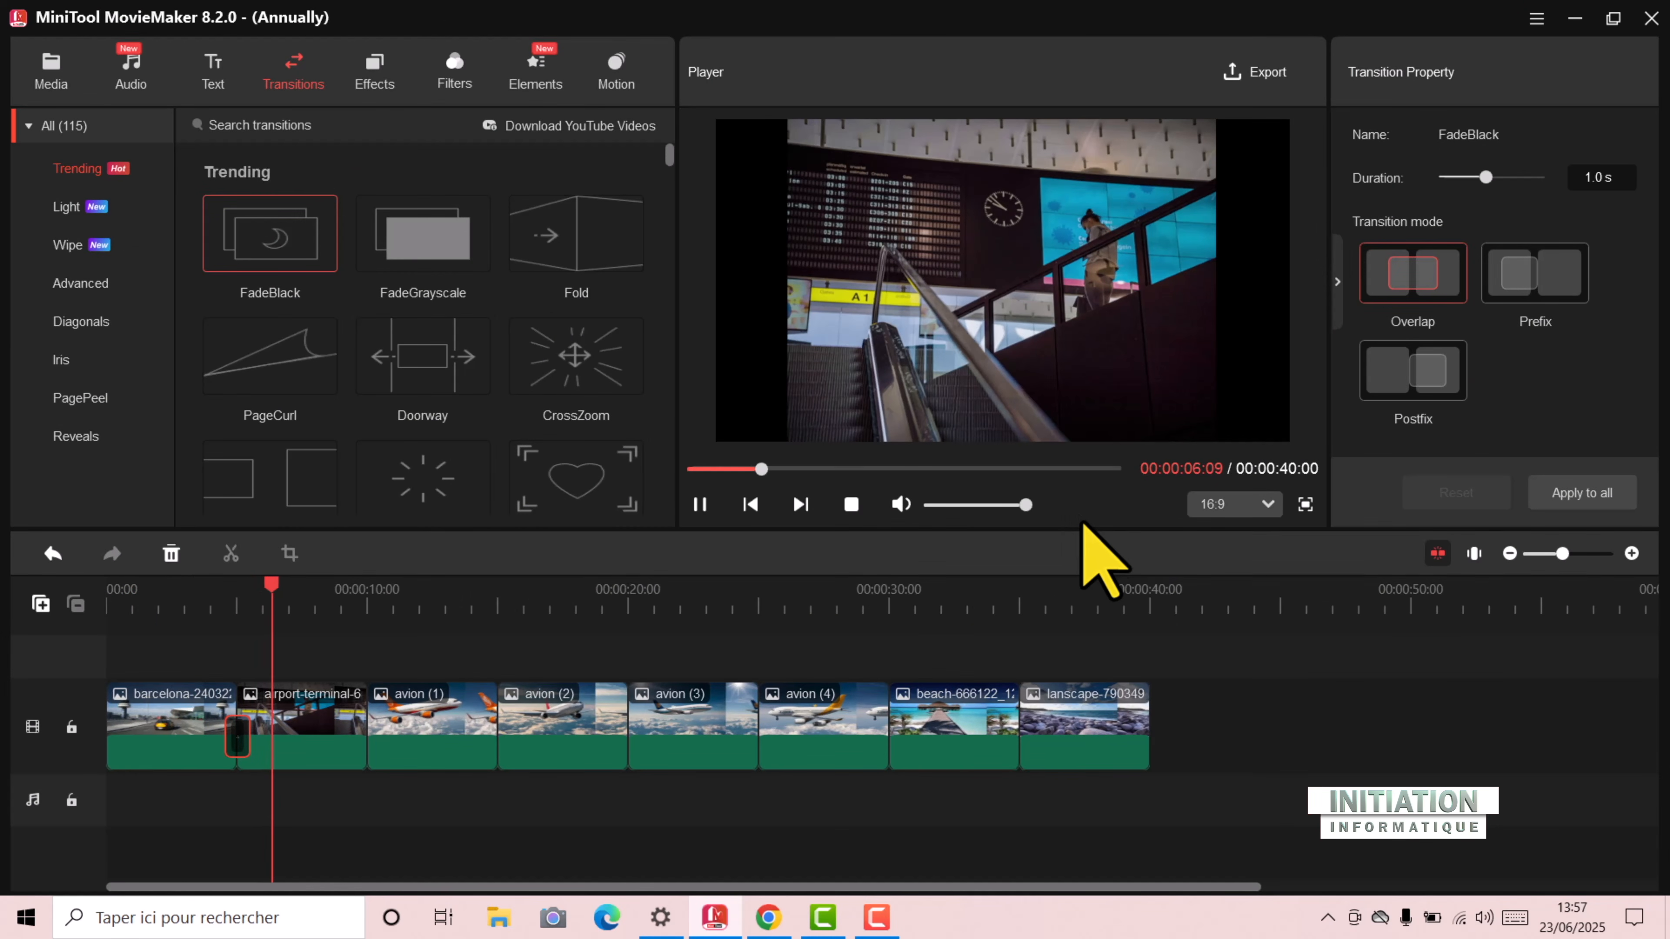
pyautogui.press('space')
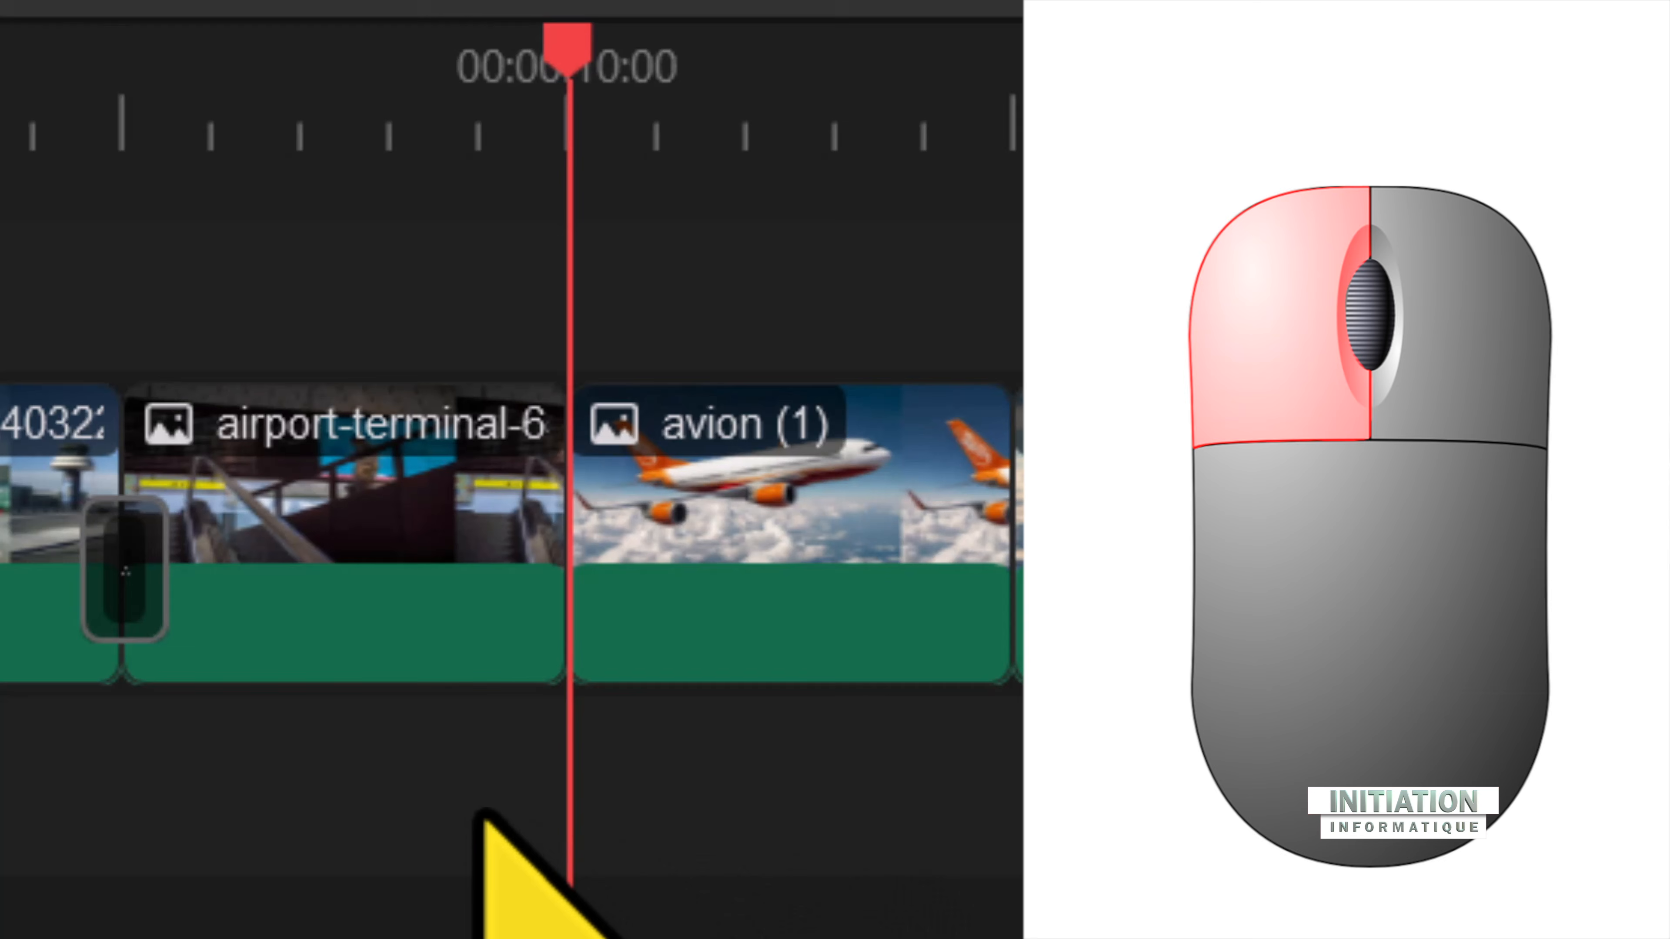
# Step: Add the CrossZoom transition between the airport-terminal and avion (1) clips
pyautogui.click(401, 546)
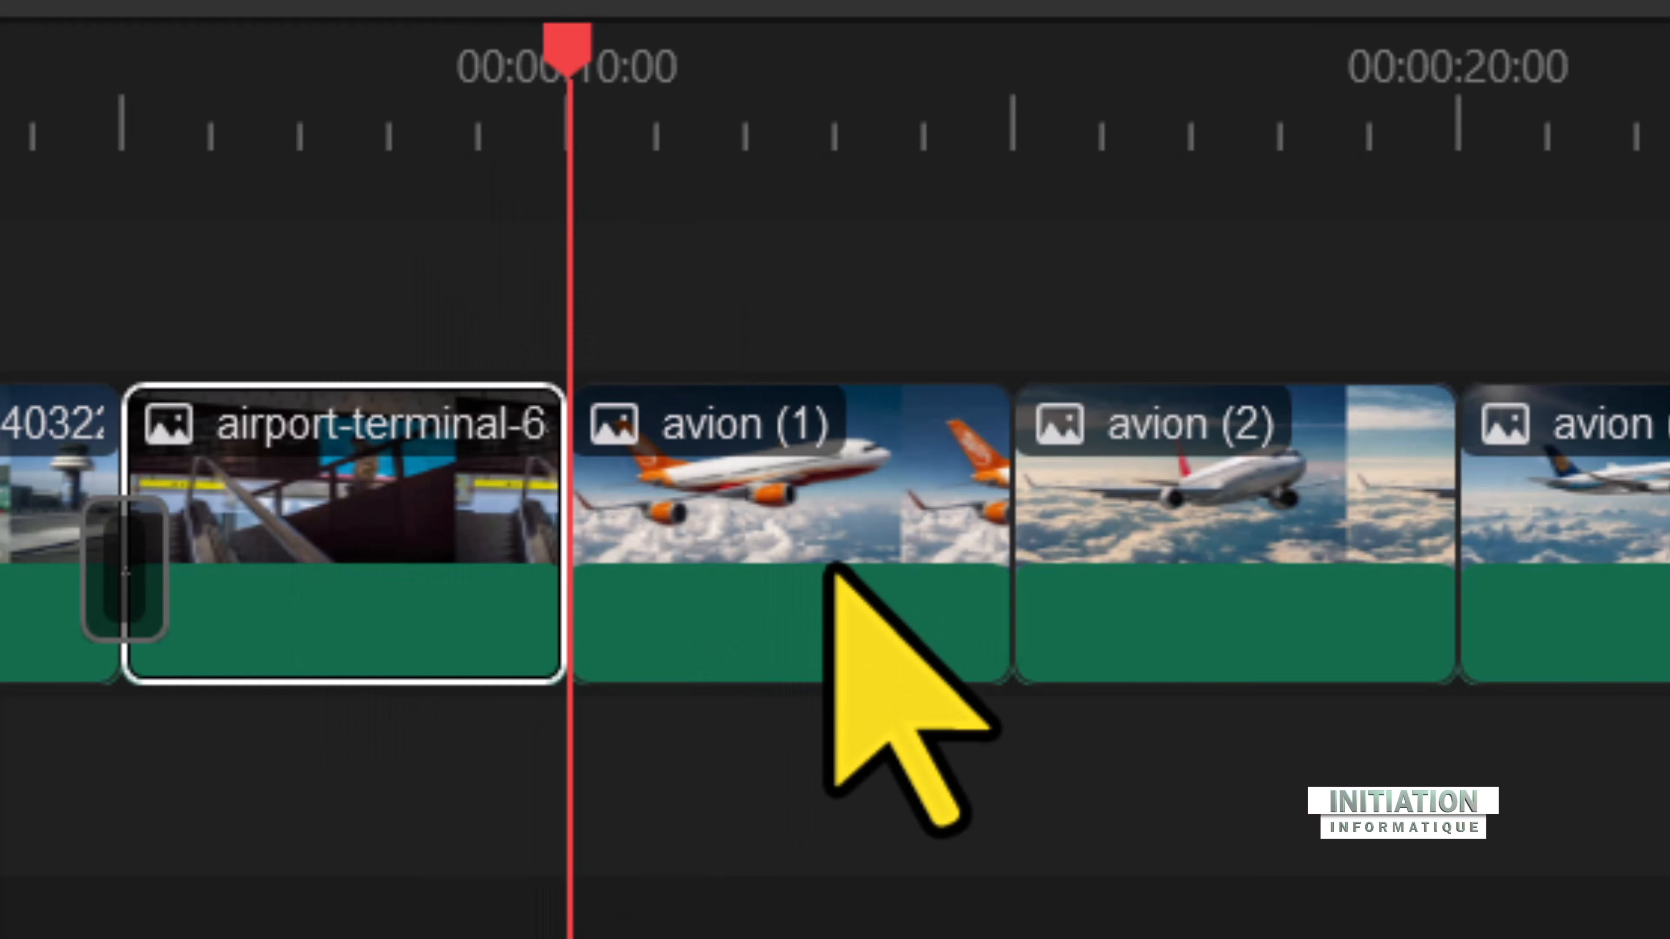
pyautogui.moveTo(835, 570)
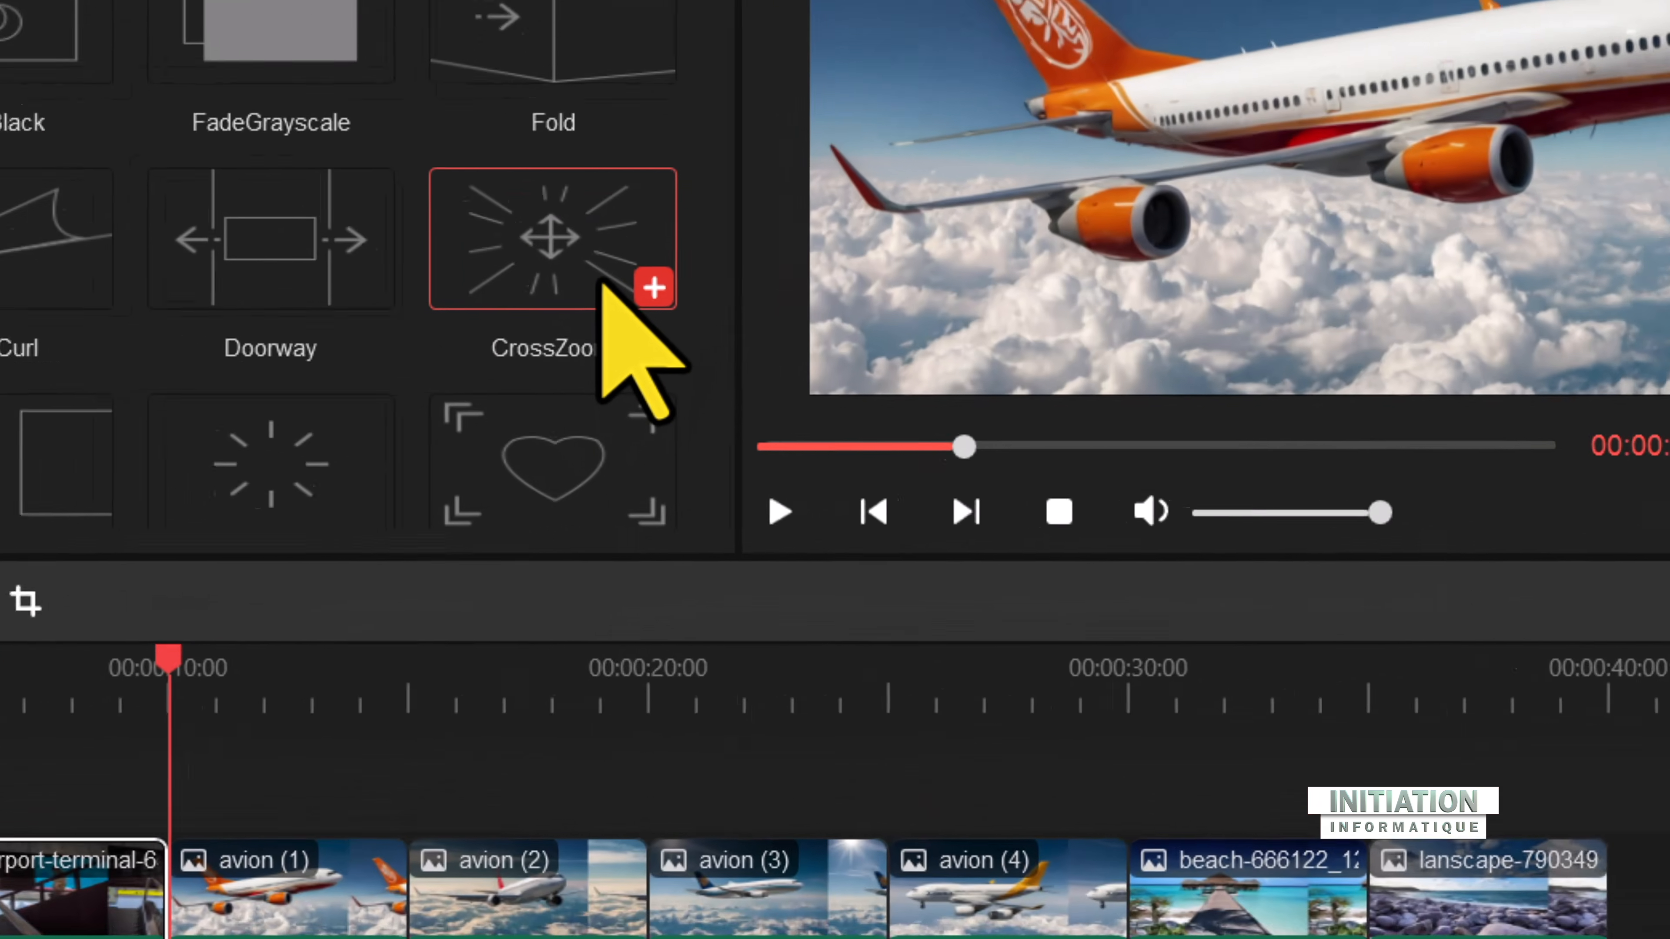
pyautogui.moveTo(601, 380)
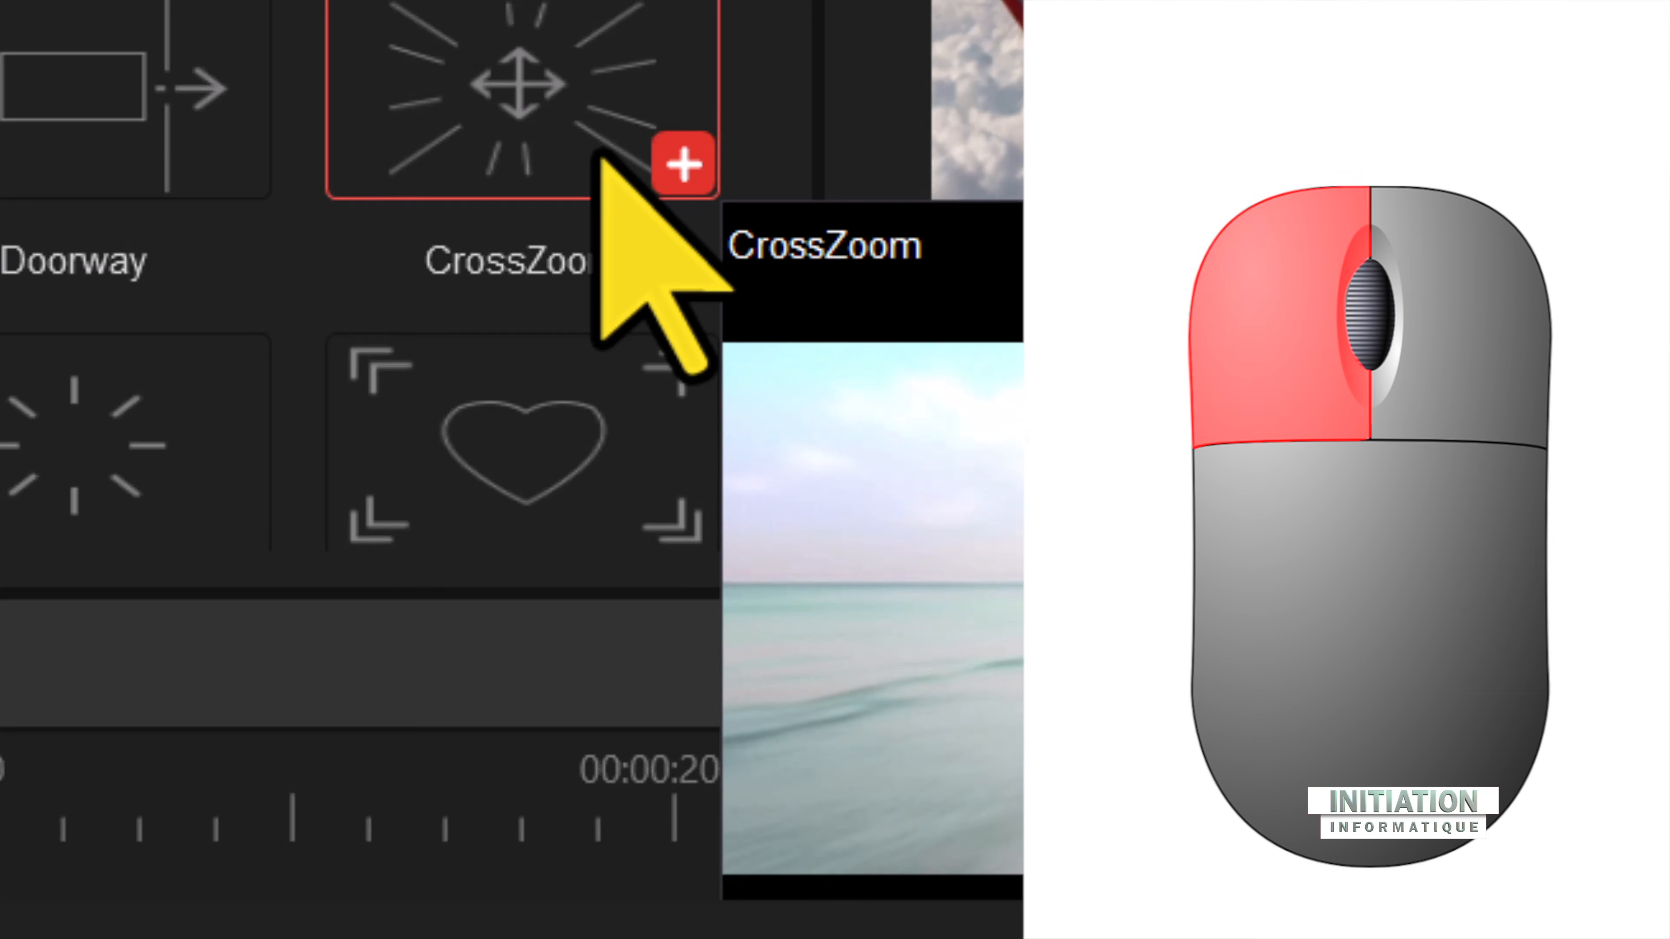
pyautogui.click(678, 165)
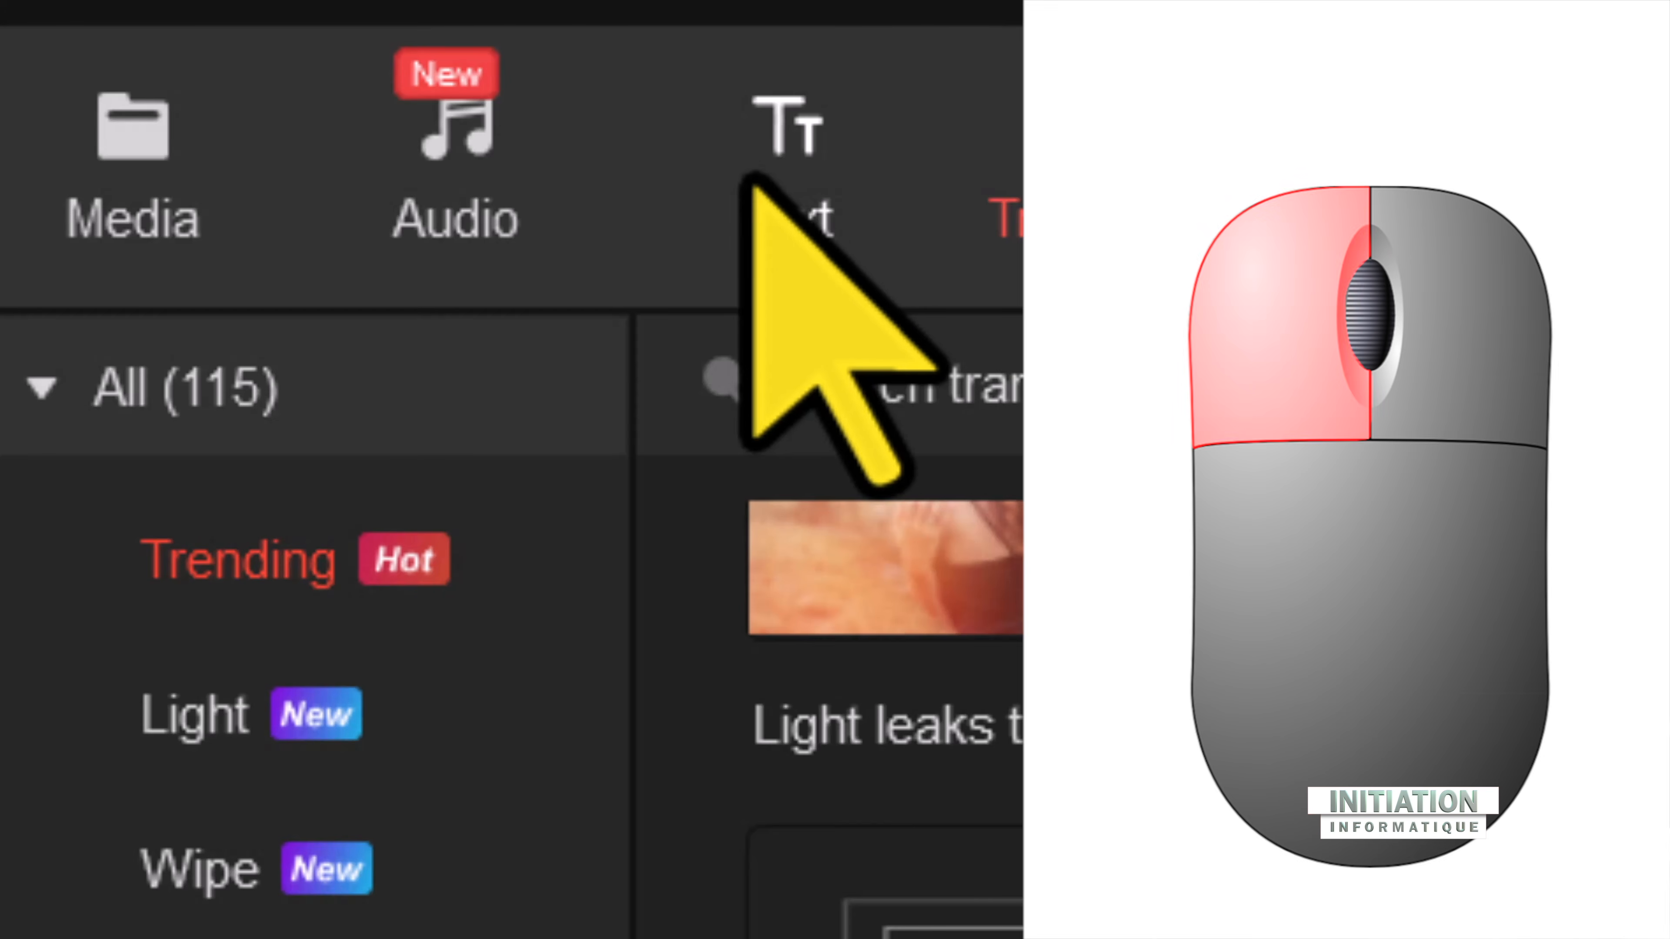
# Step: Browse the caption, credits and title templates and place Title10 at the start of the timeline, ahead of the barcelona clip
pyautogui.click(792, 217)
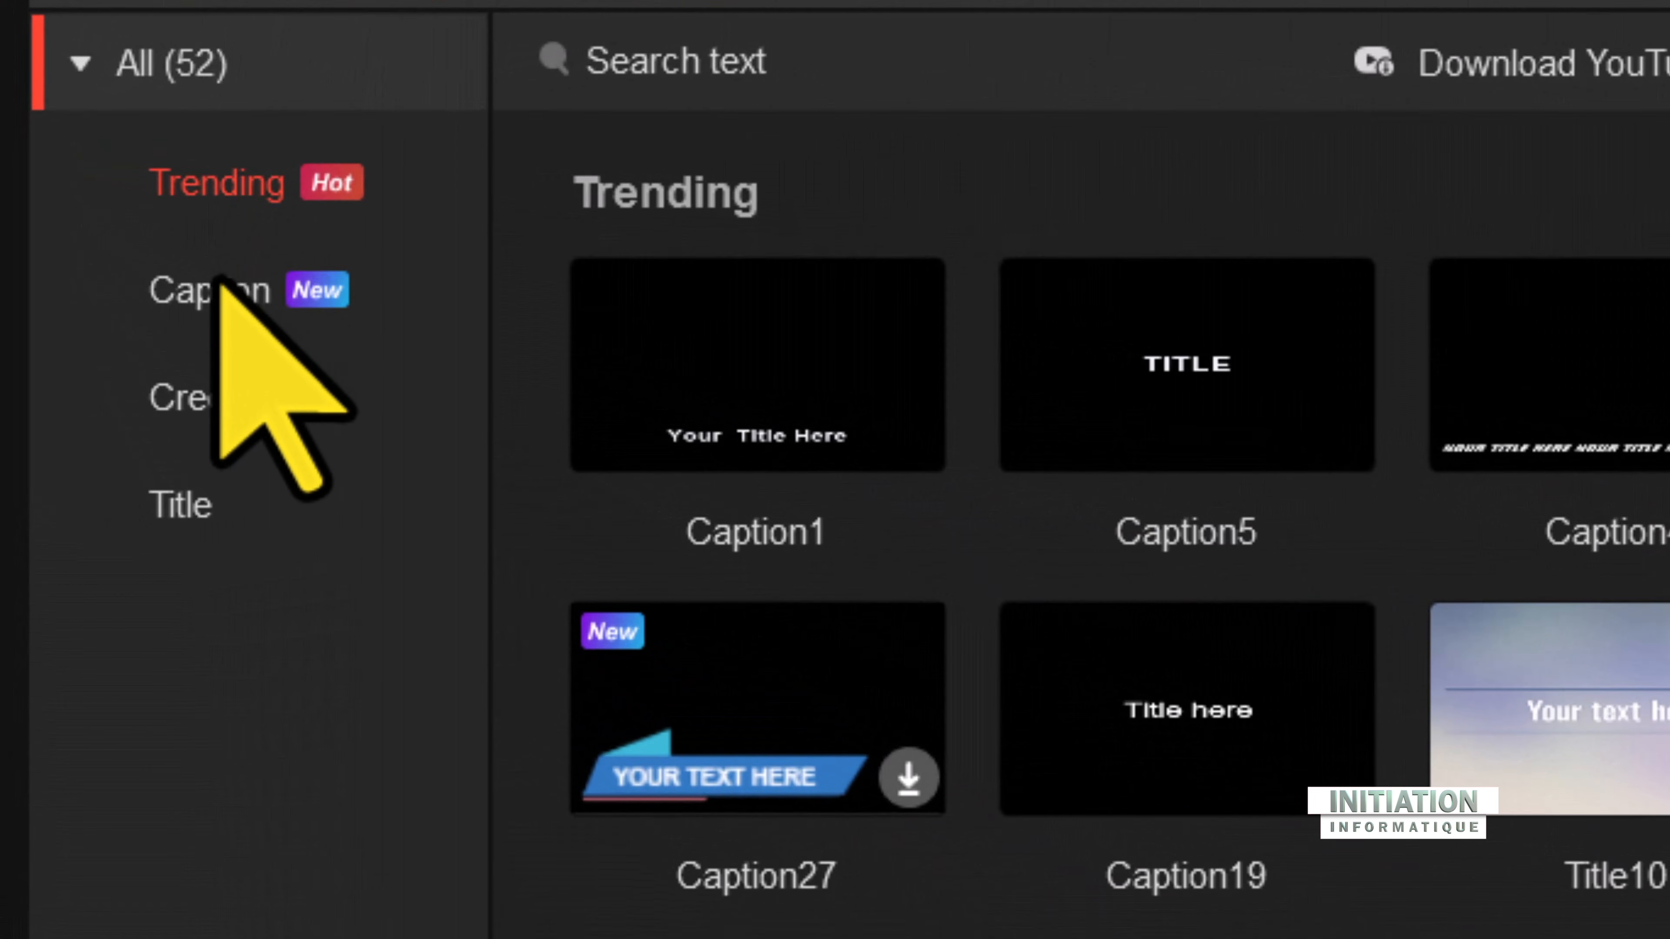
pyautogui.click(95, 218)
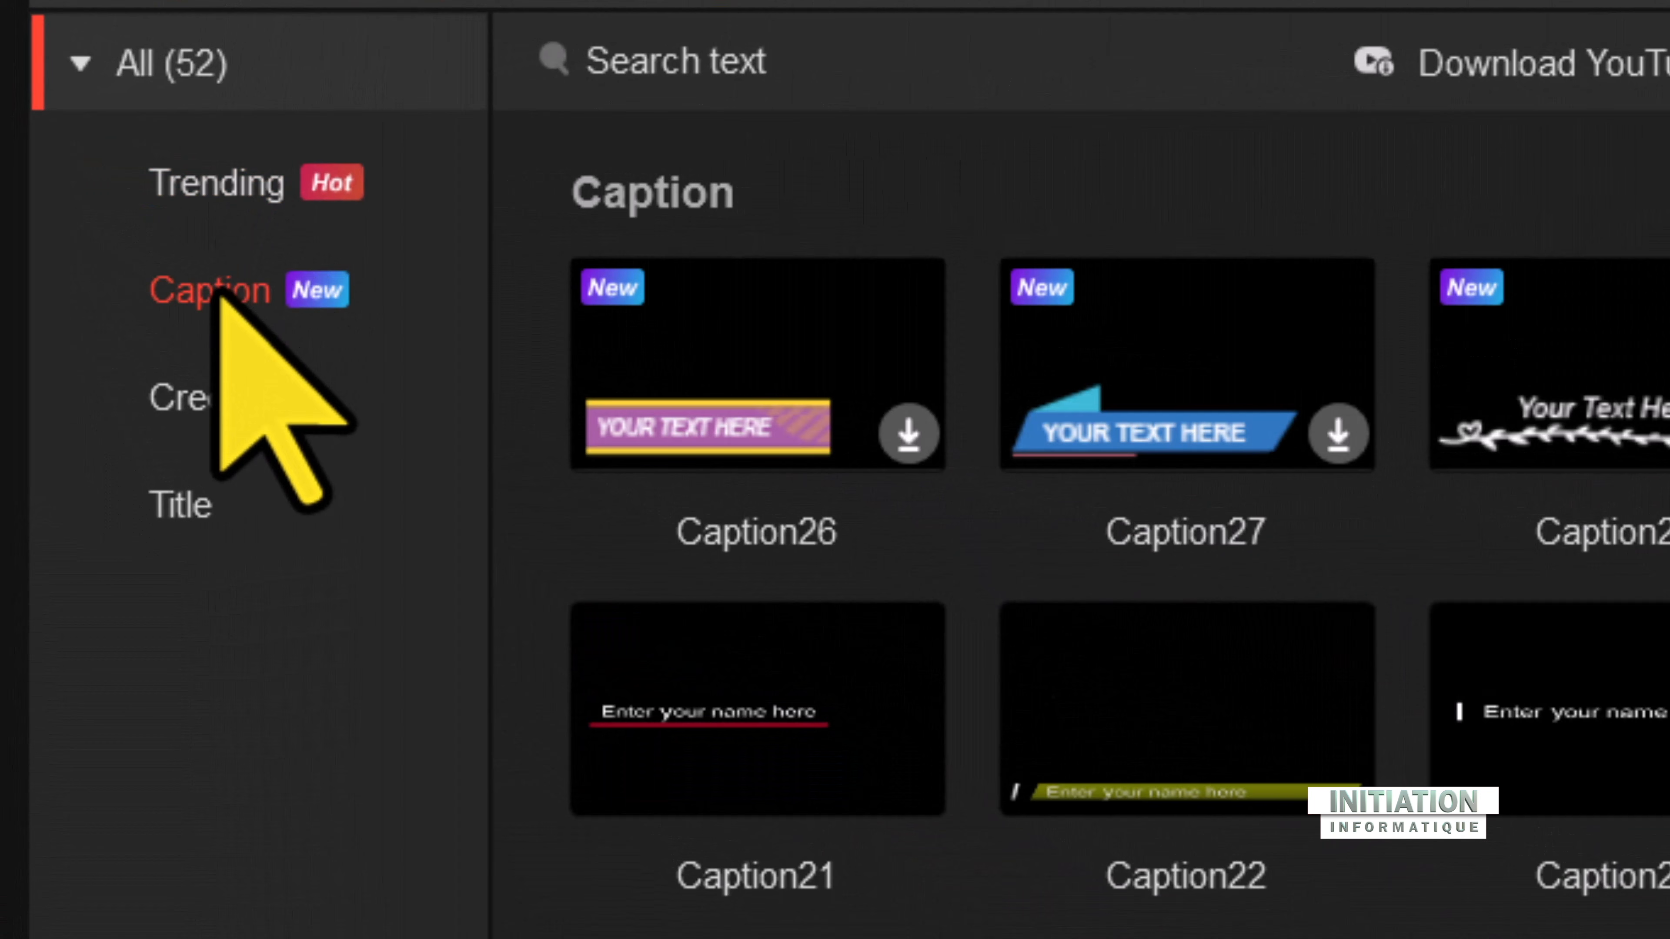
pyautogui.click(220, 403)
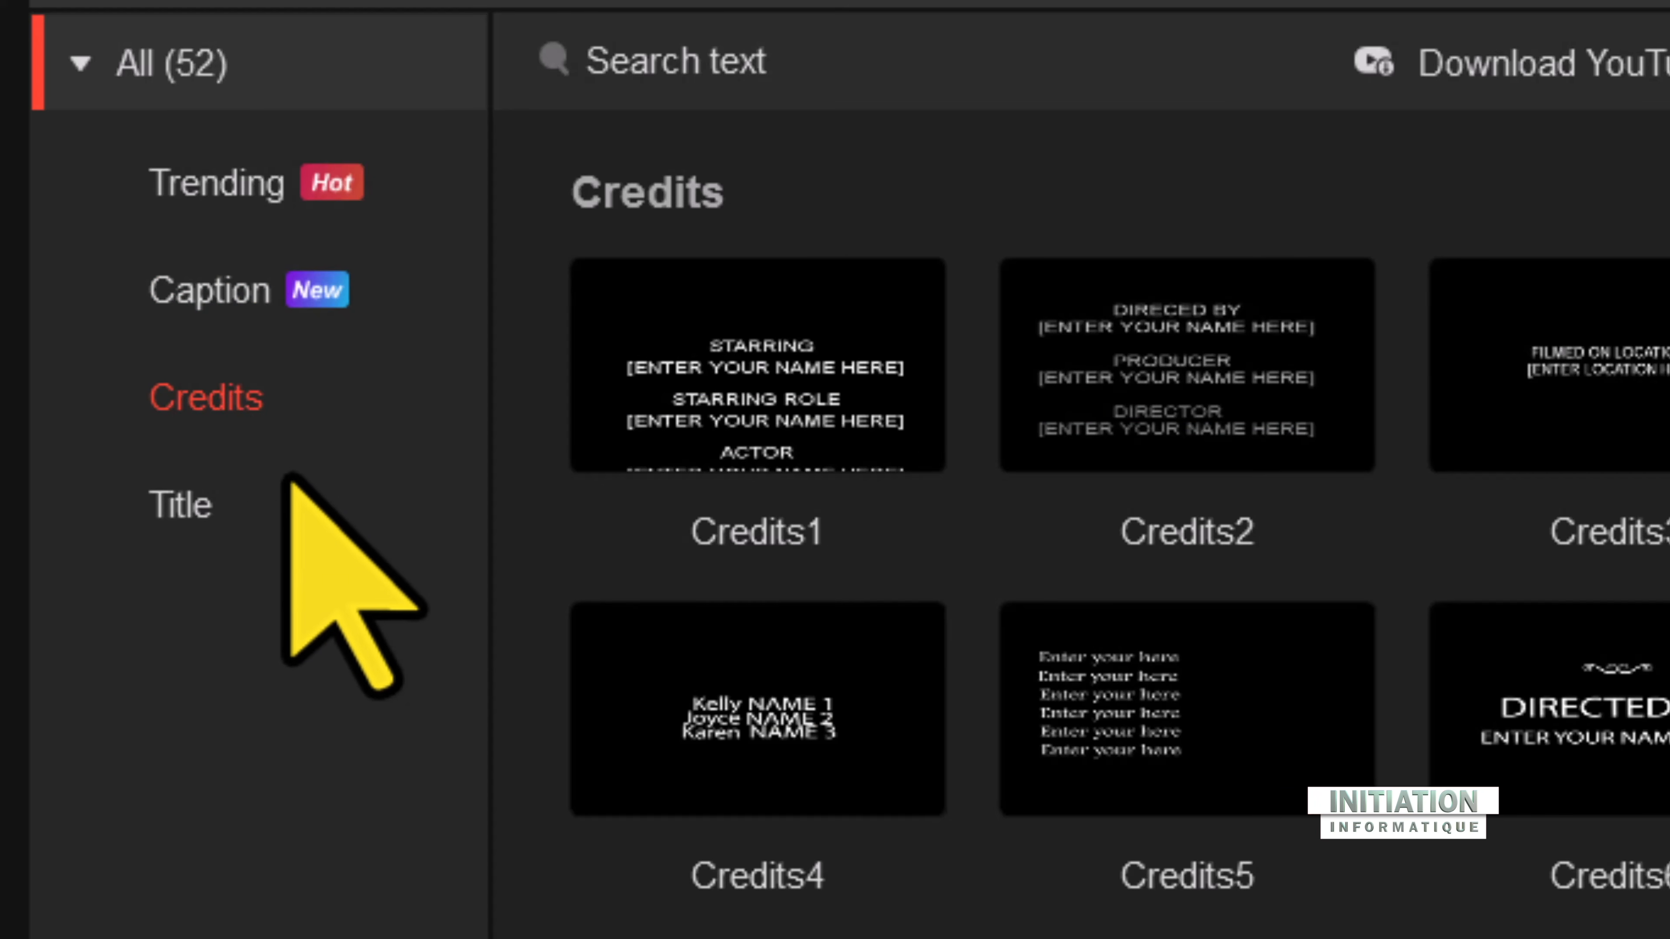
pyautogui.click(192, 500)
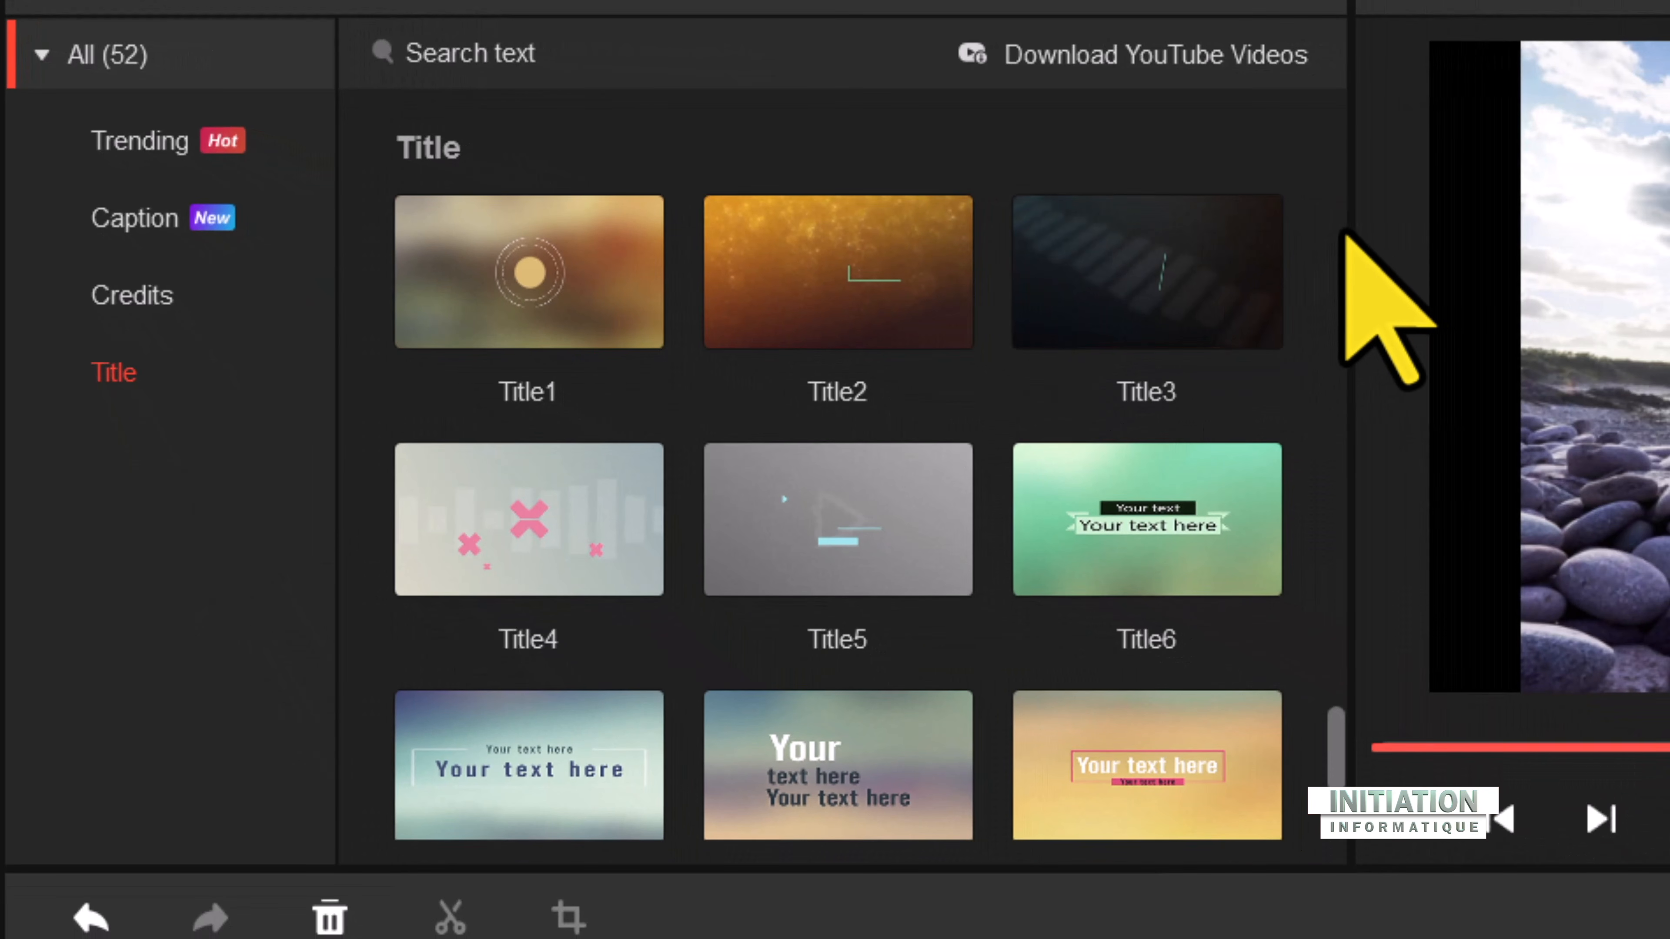
pyautogui.scroll(-3, 1300, 348)
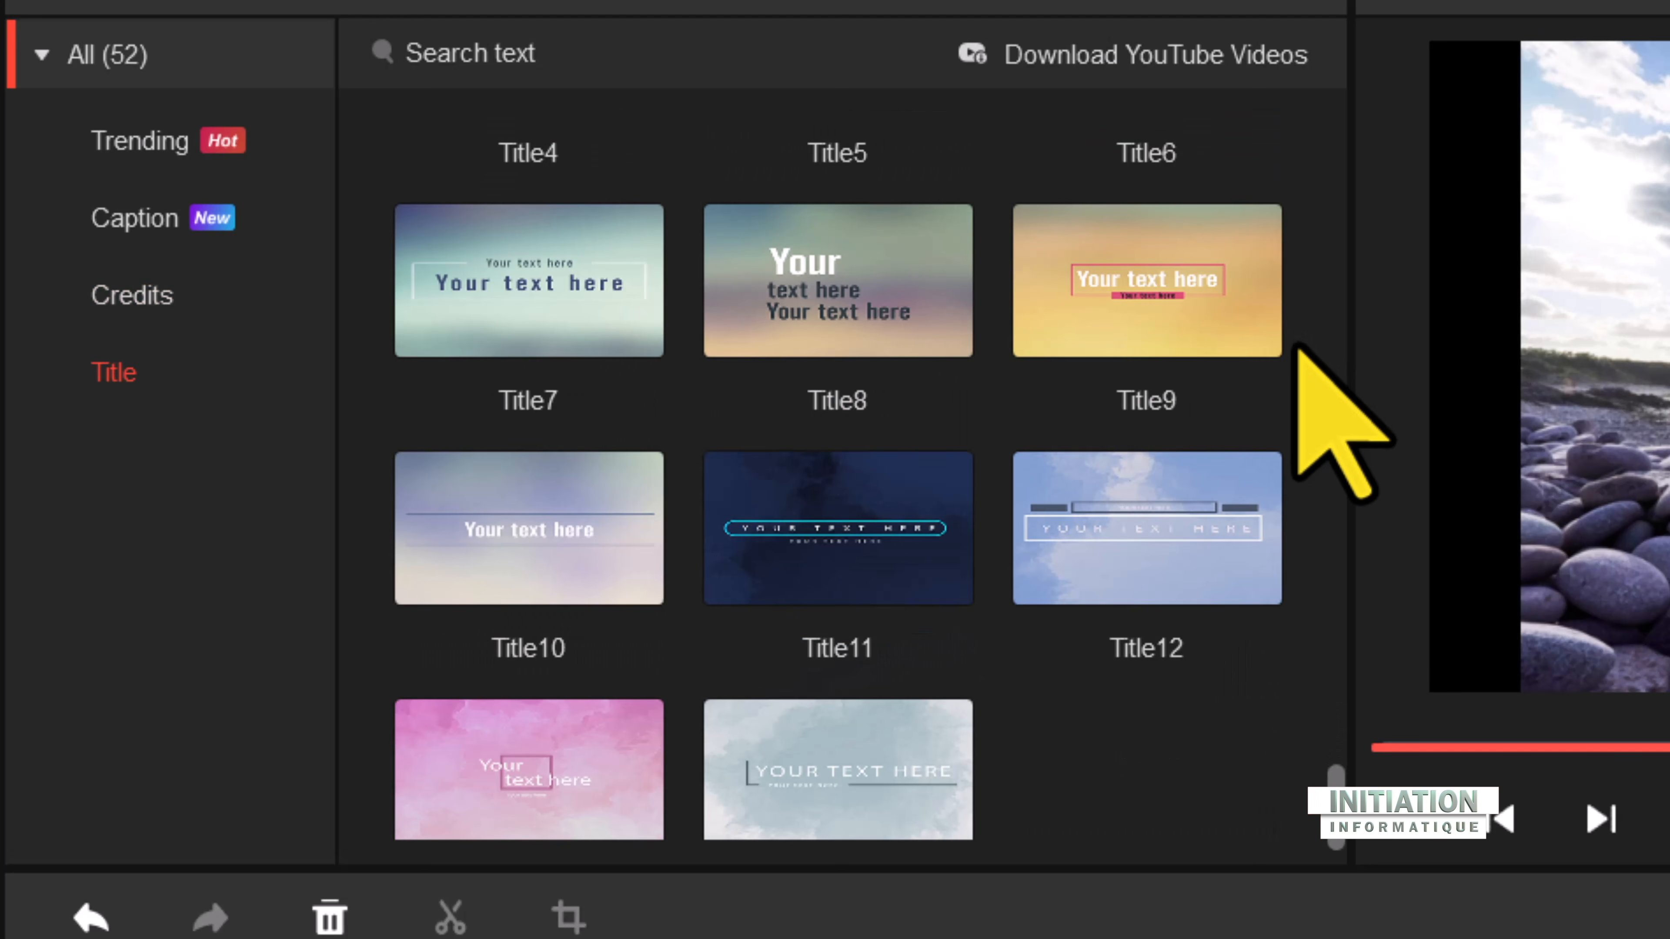
pyautogui.moveTo(525, 550)
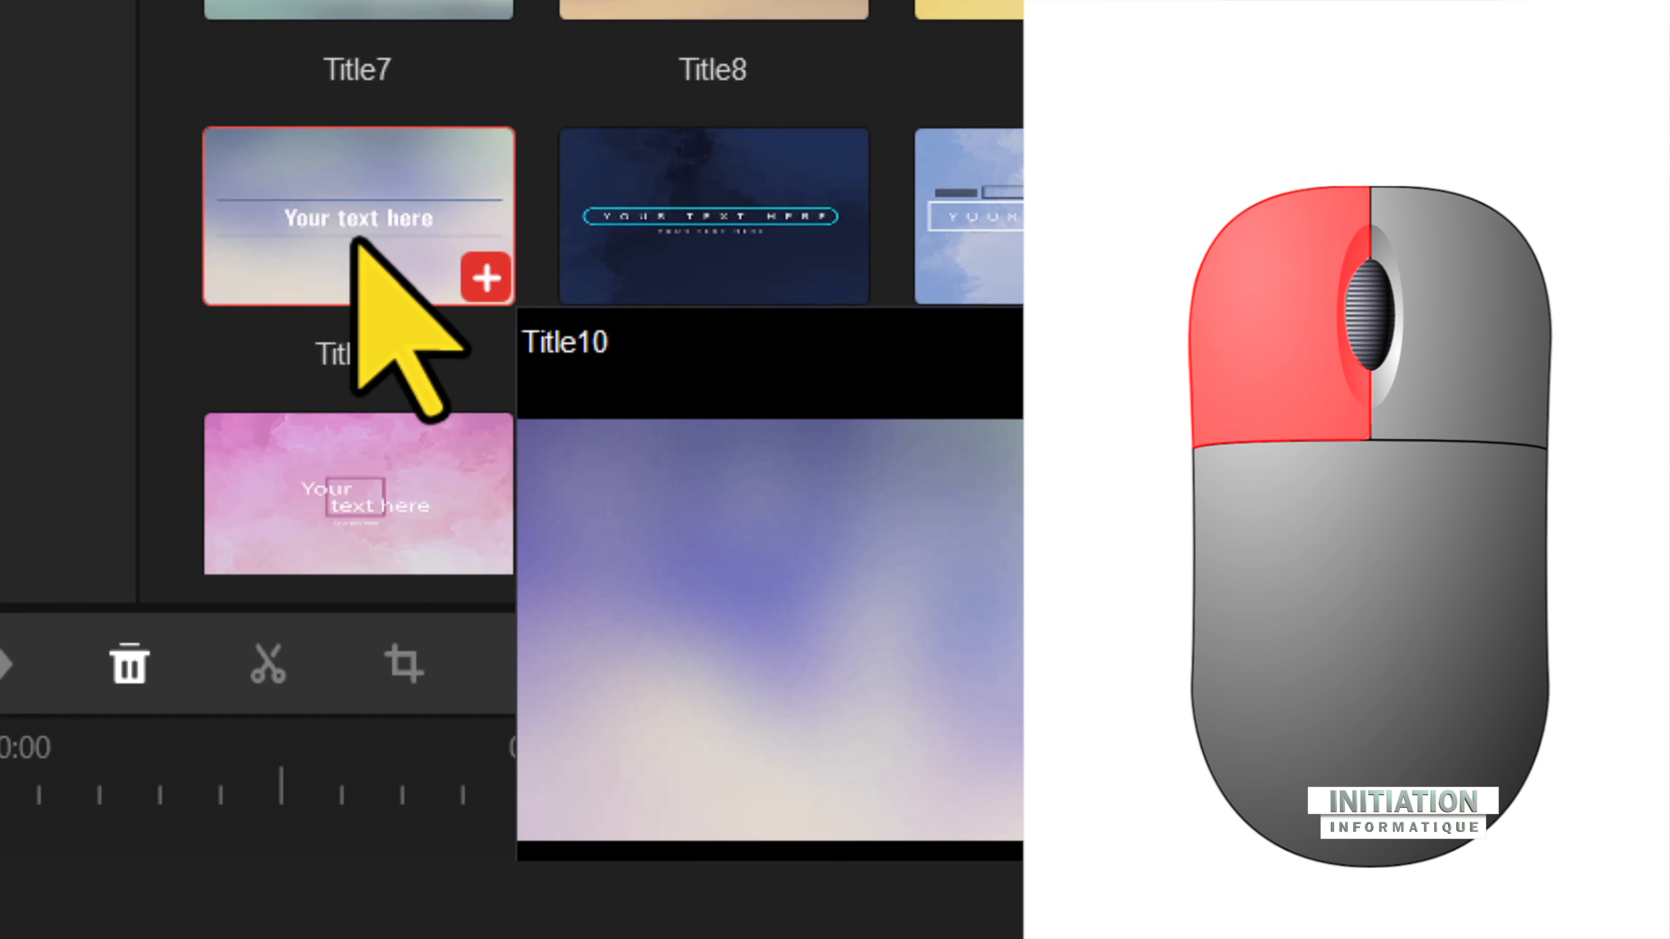
pyautogui.moveTo(359, 240); pyautogui.dragTo(58, 938)
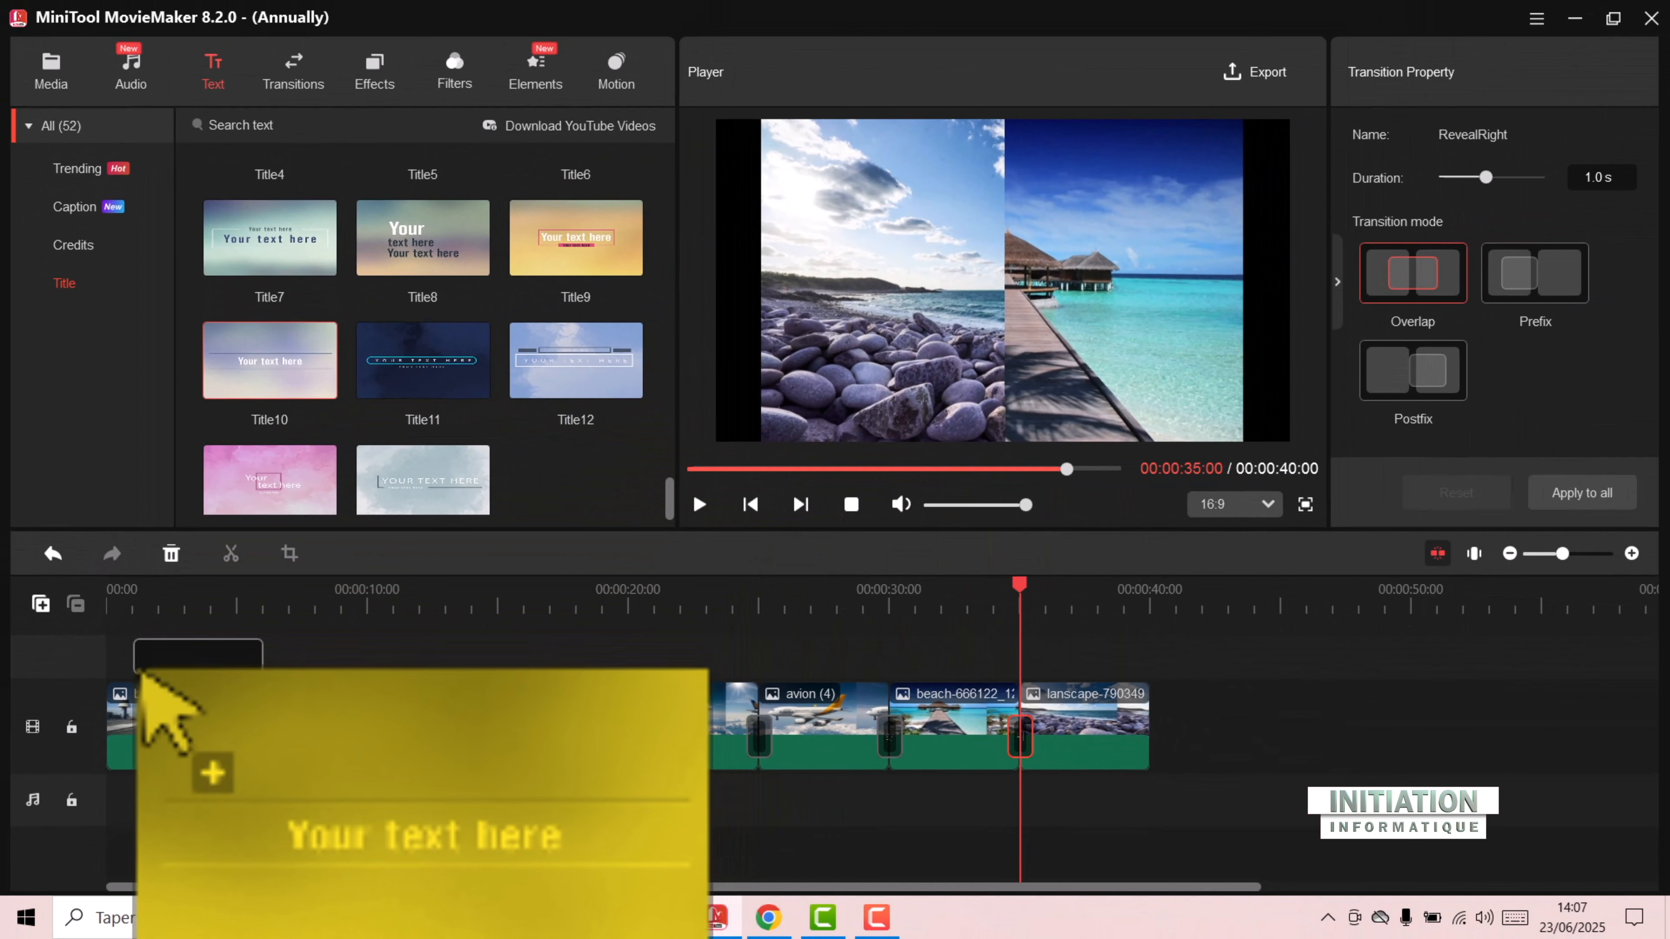
pyautogui.moveTo(141, 675); pyautogui.dragTo(220, 800)
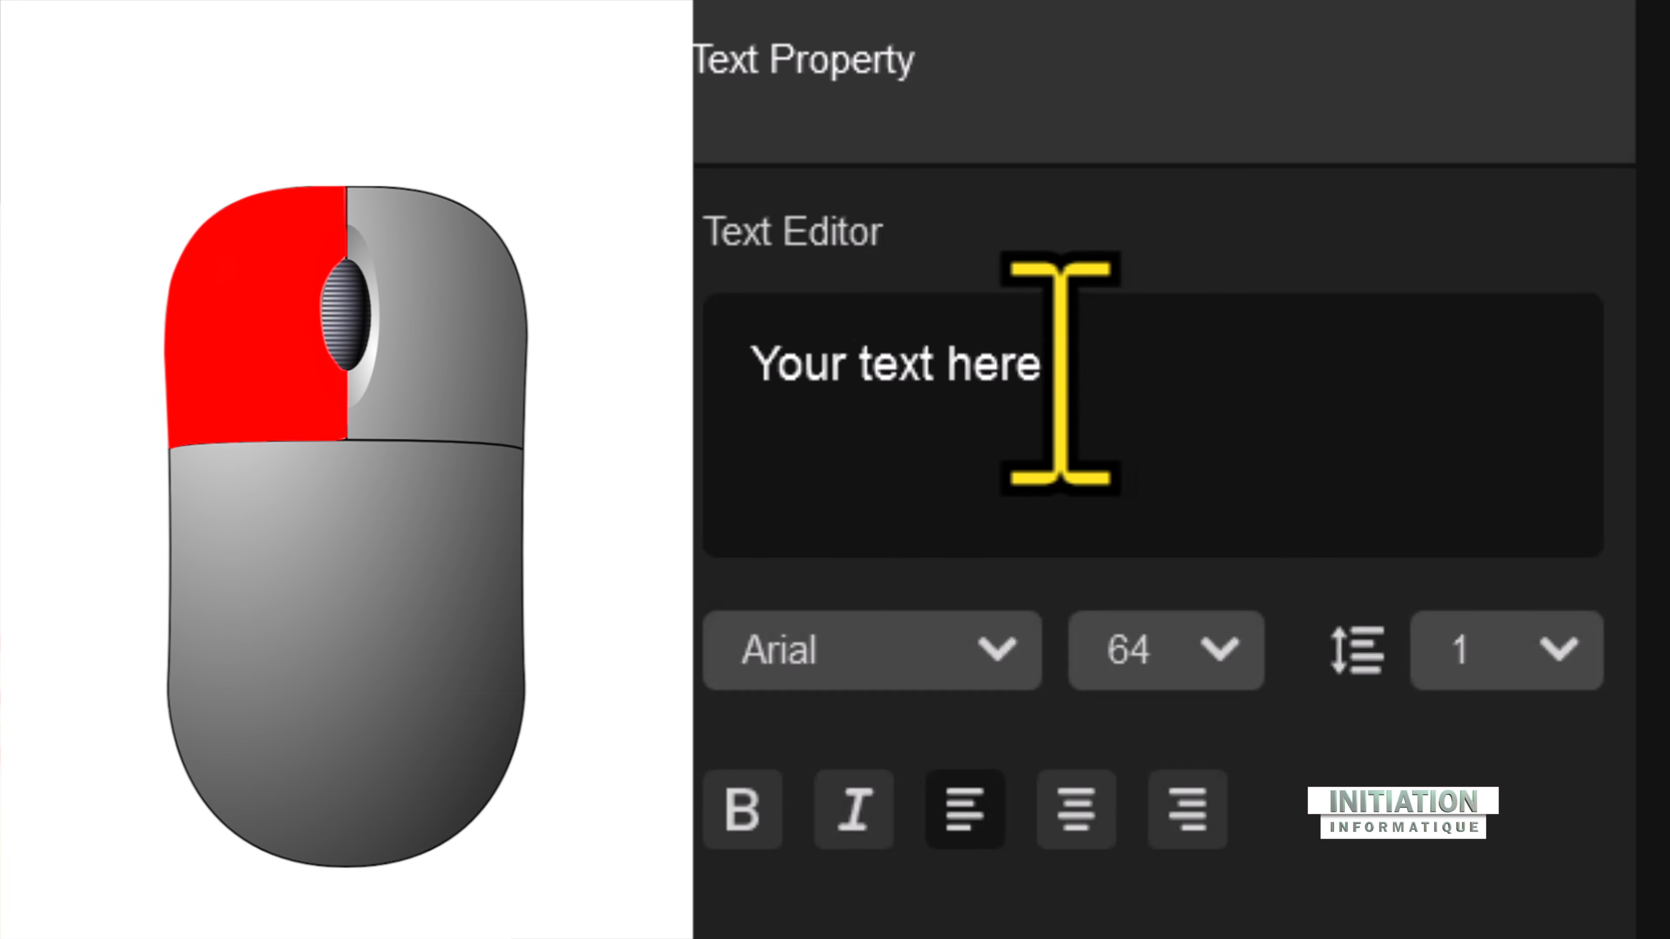
# Step: Replace the title's placeholder text with "Vacances 2025" and play the result
pyautogui.click(1060, 372)
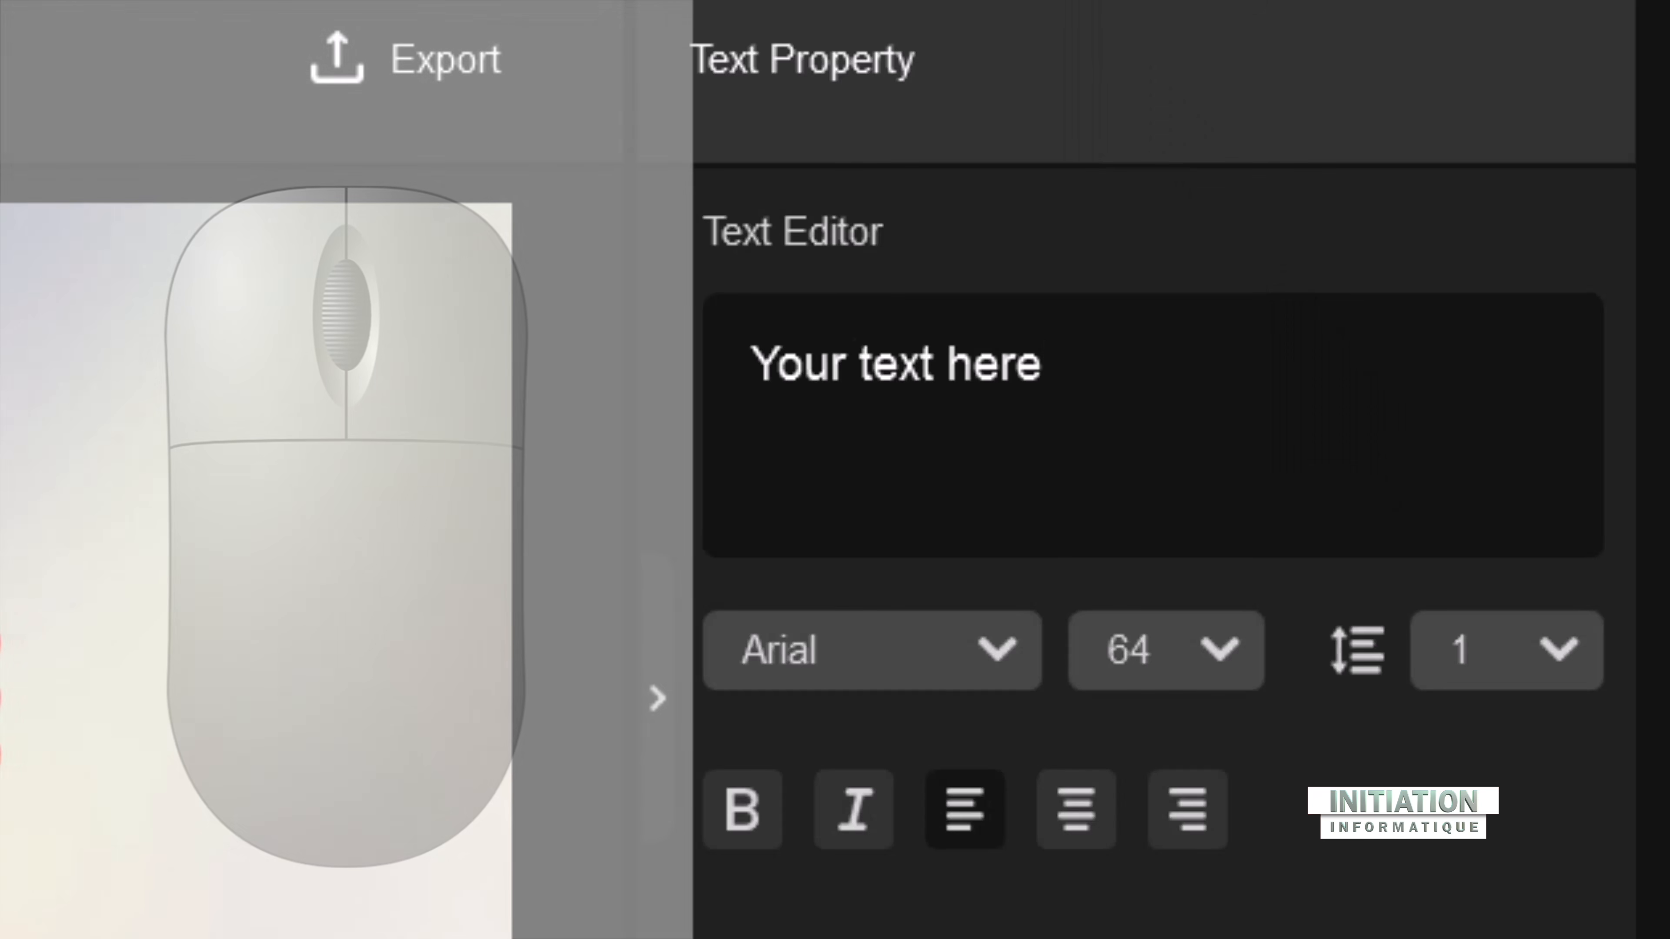
pyautogui.press('BackSpace')
pyautogui.press('BackSpace')
pyautogui.press('BackSpace')
pyautogui.press('BackSpace')
pyautogui.press('BackSpace')
pyautogui.press('BackSpace')
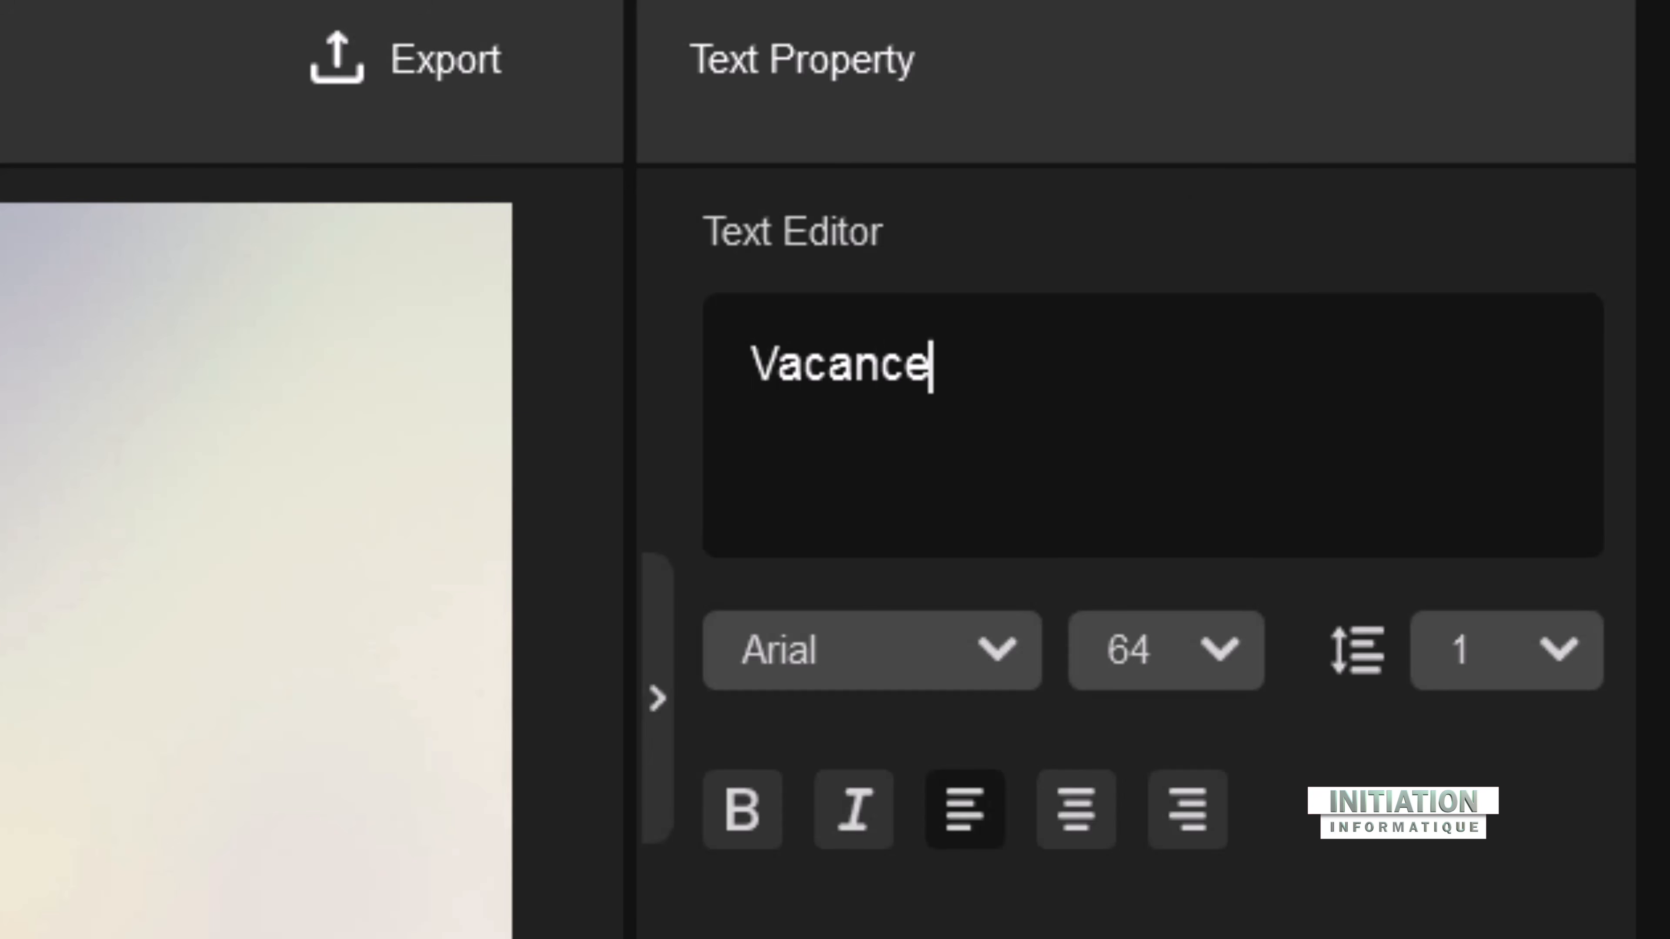
pyautogui.write('Vacances 2025')
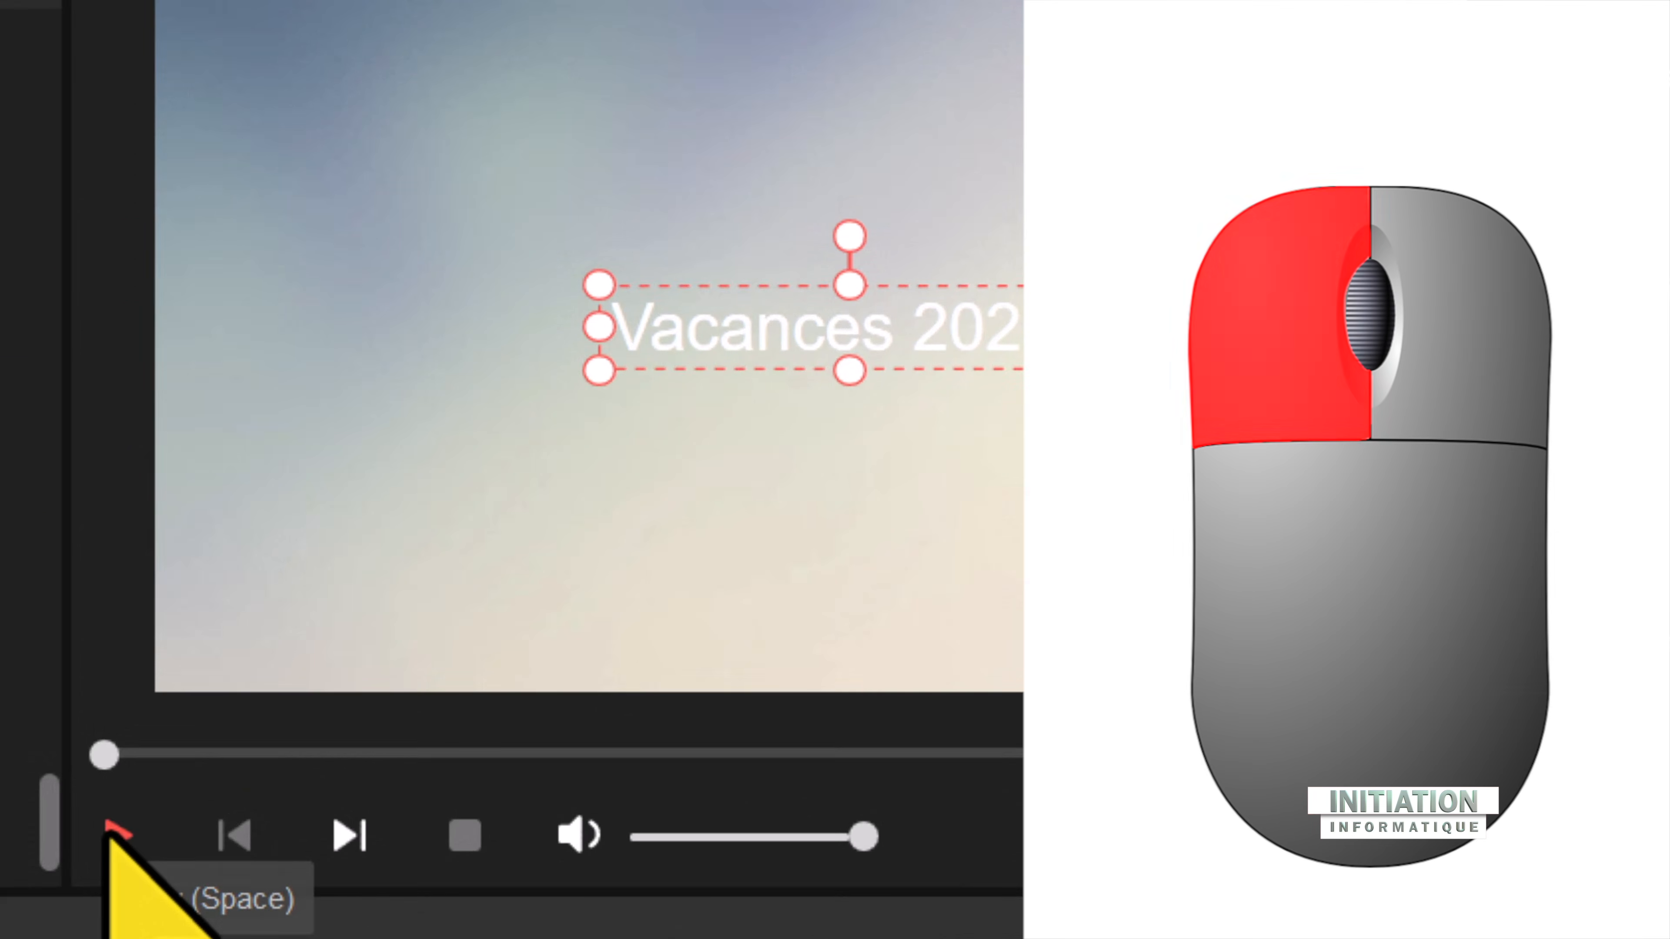
pyautogui.click(113, 837)
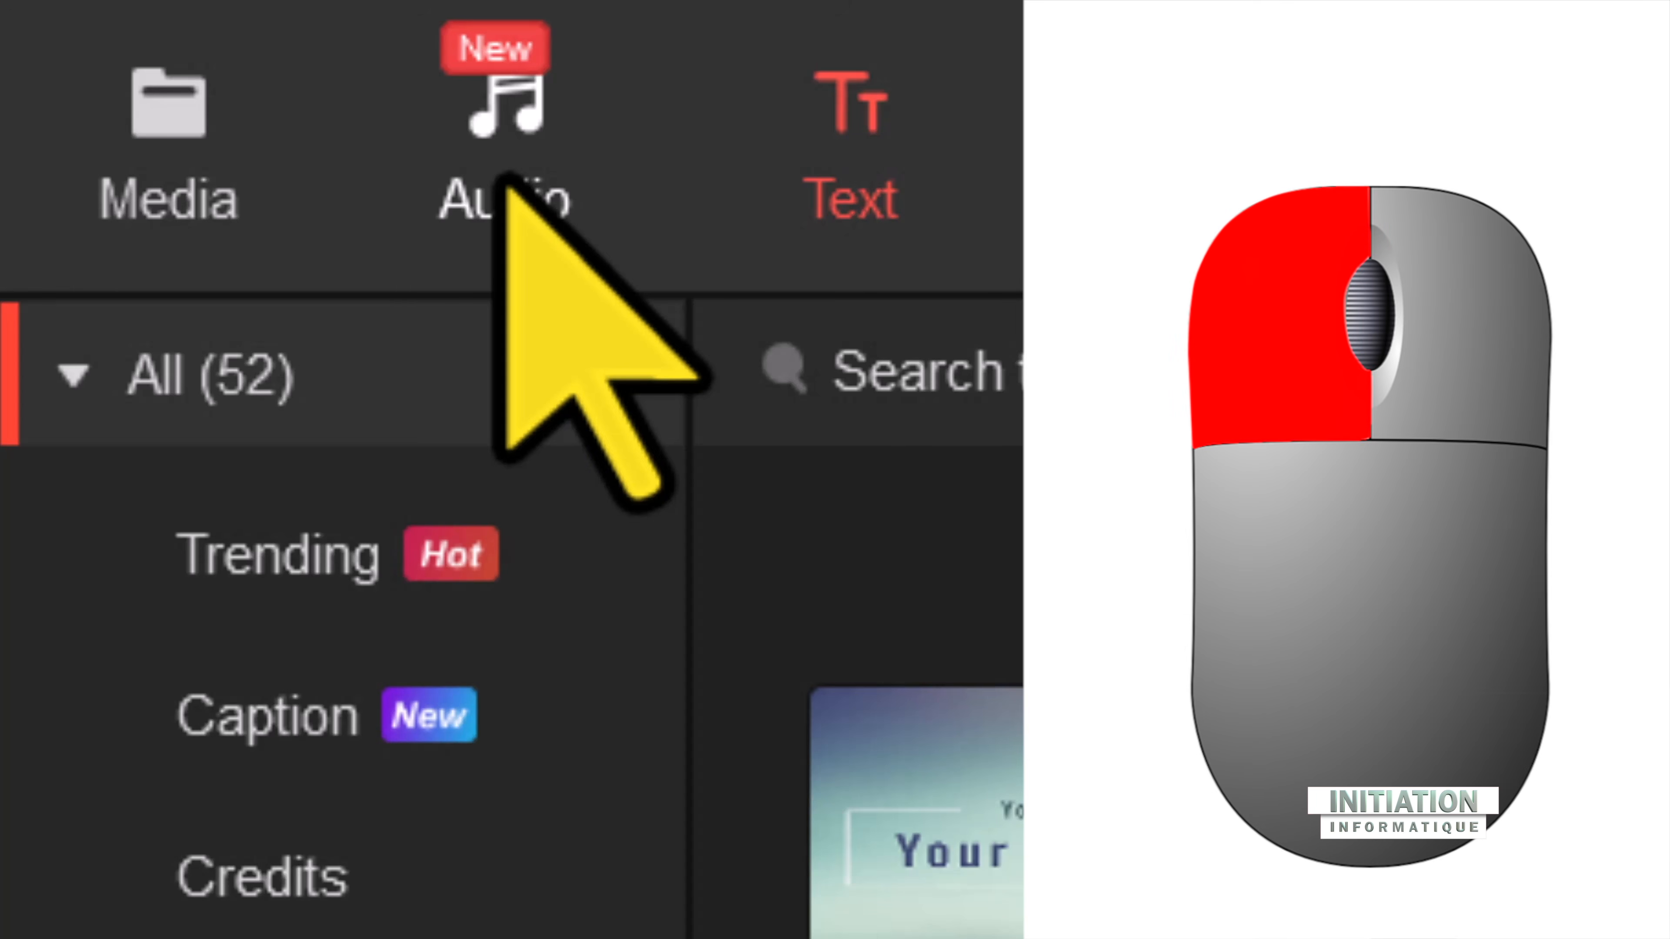
# Step: Open the audio library and look through the available music, including the Romantic category
pyautogui.click(506, 183)
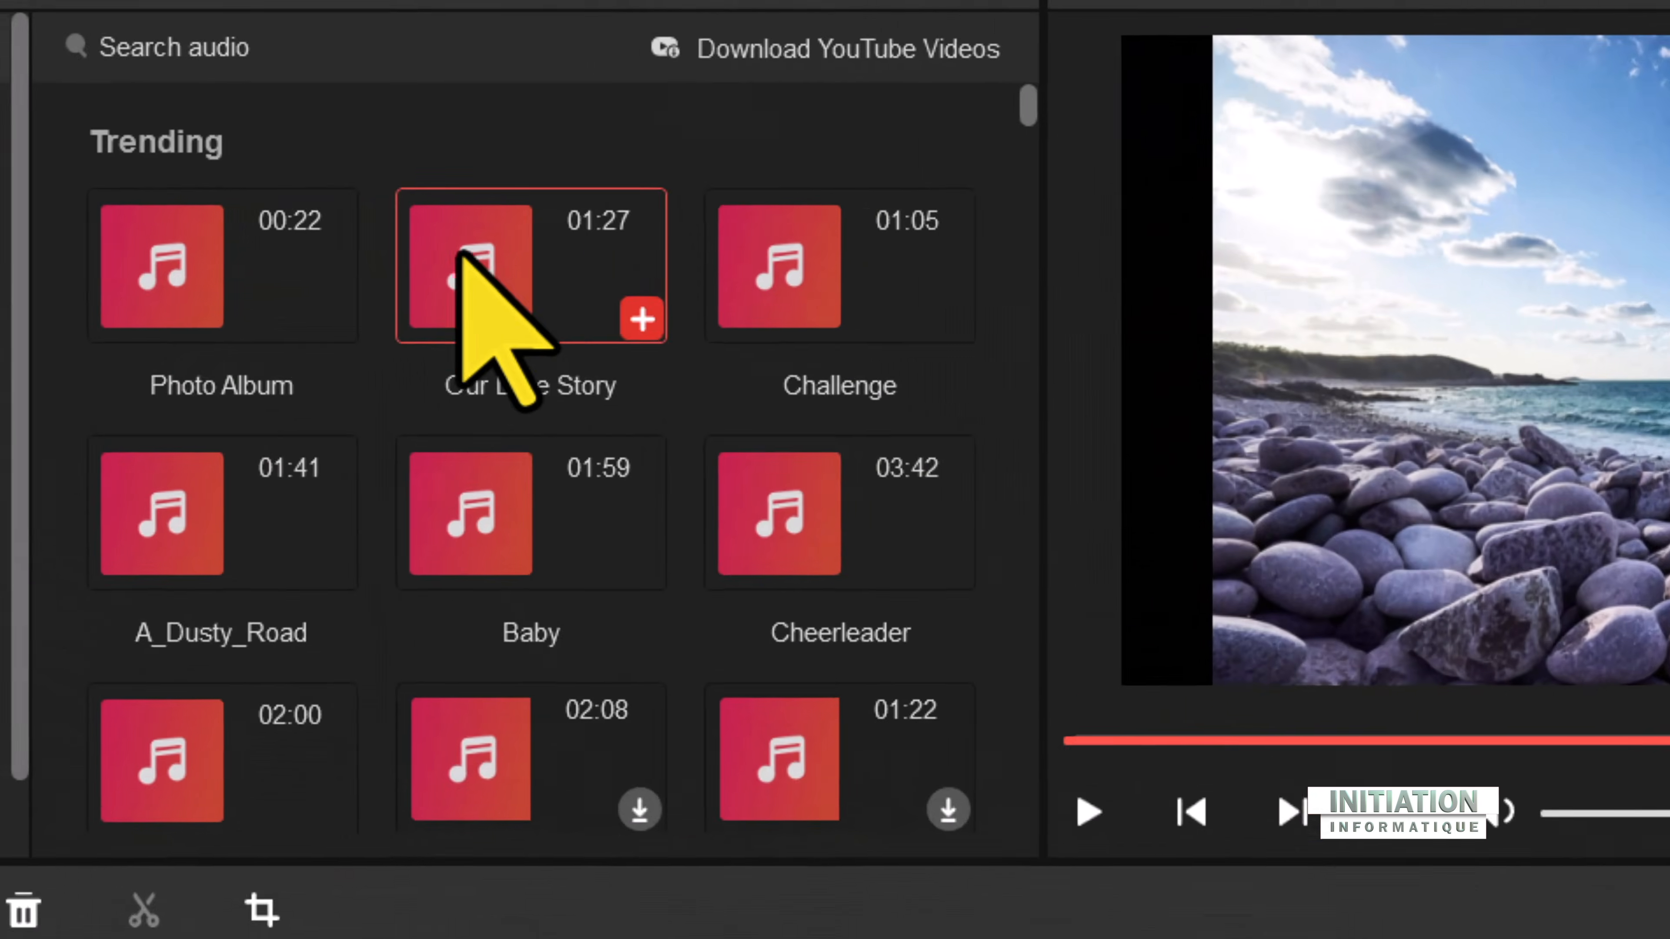
pyautogui.moveTo(1028, 104); pyautogui.dragTo(1083, 274)
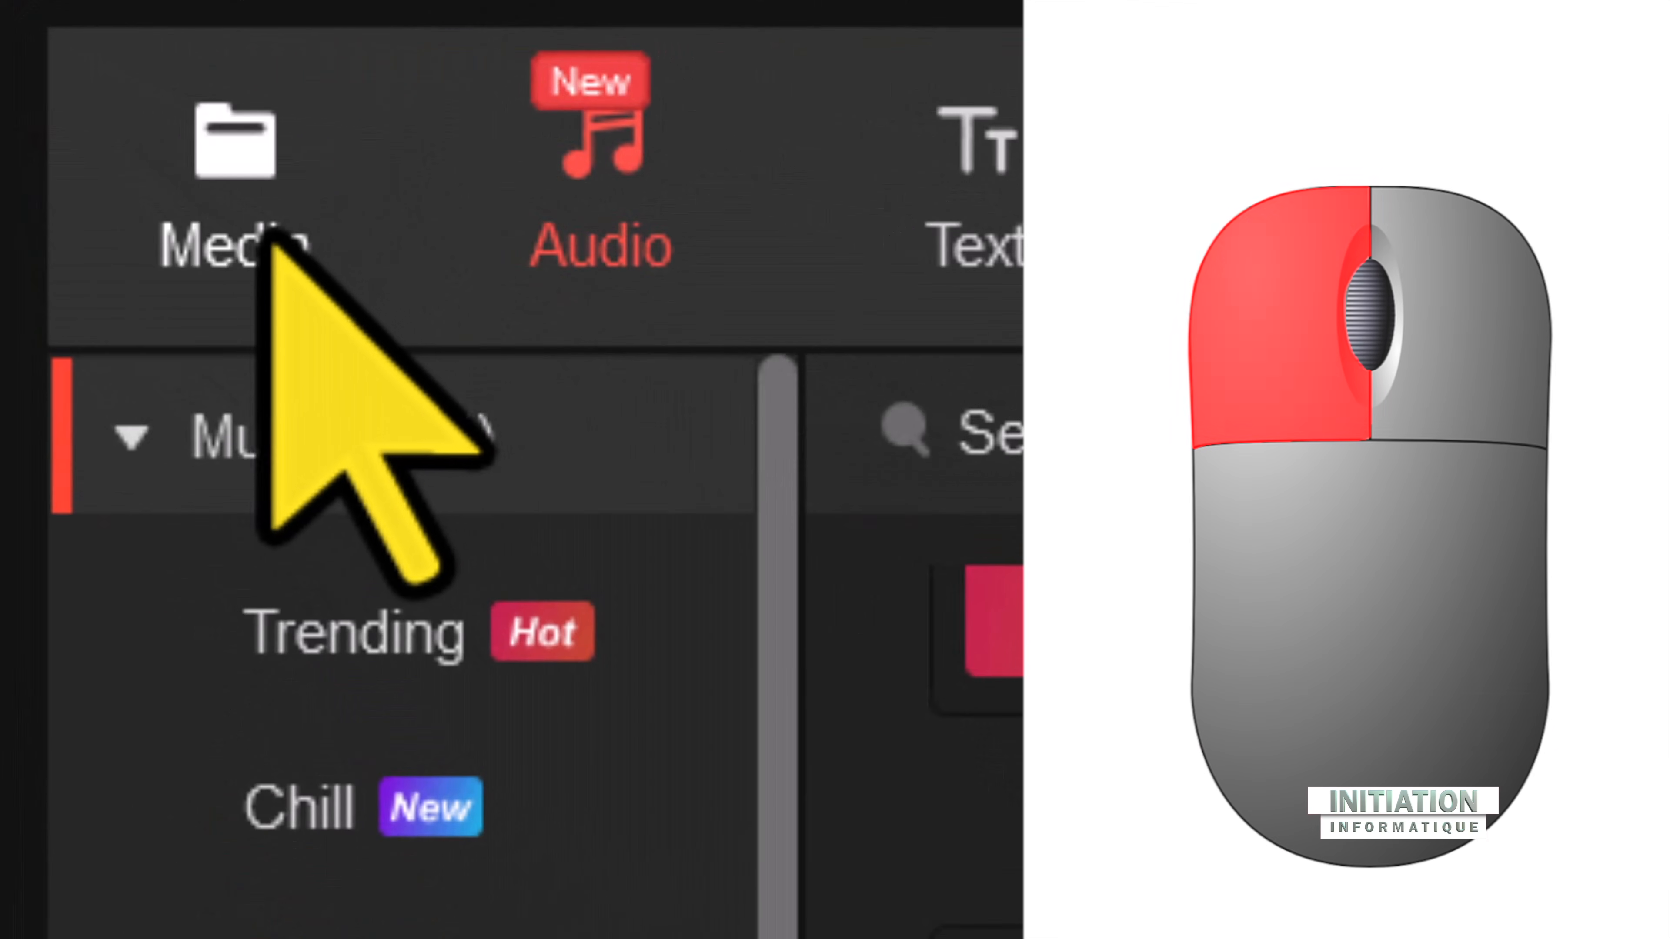
pyautogui.click(269, 236)
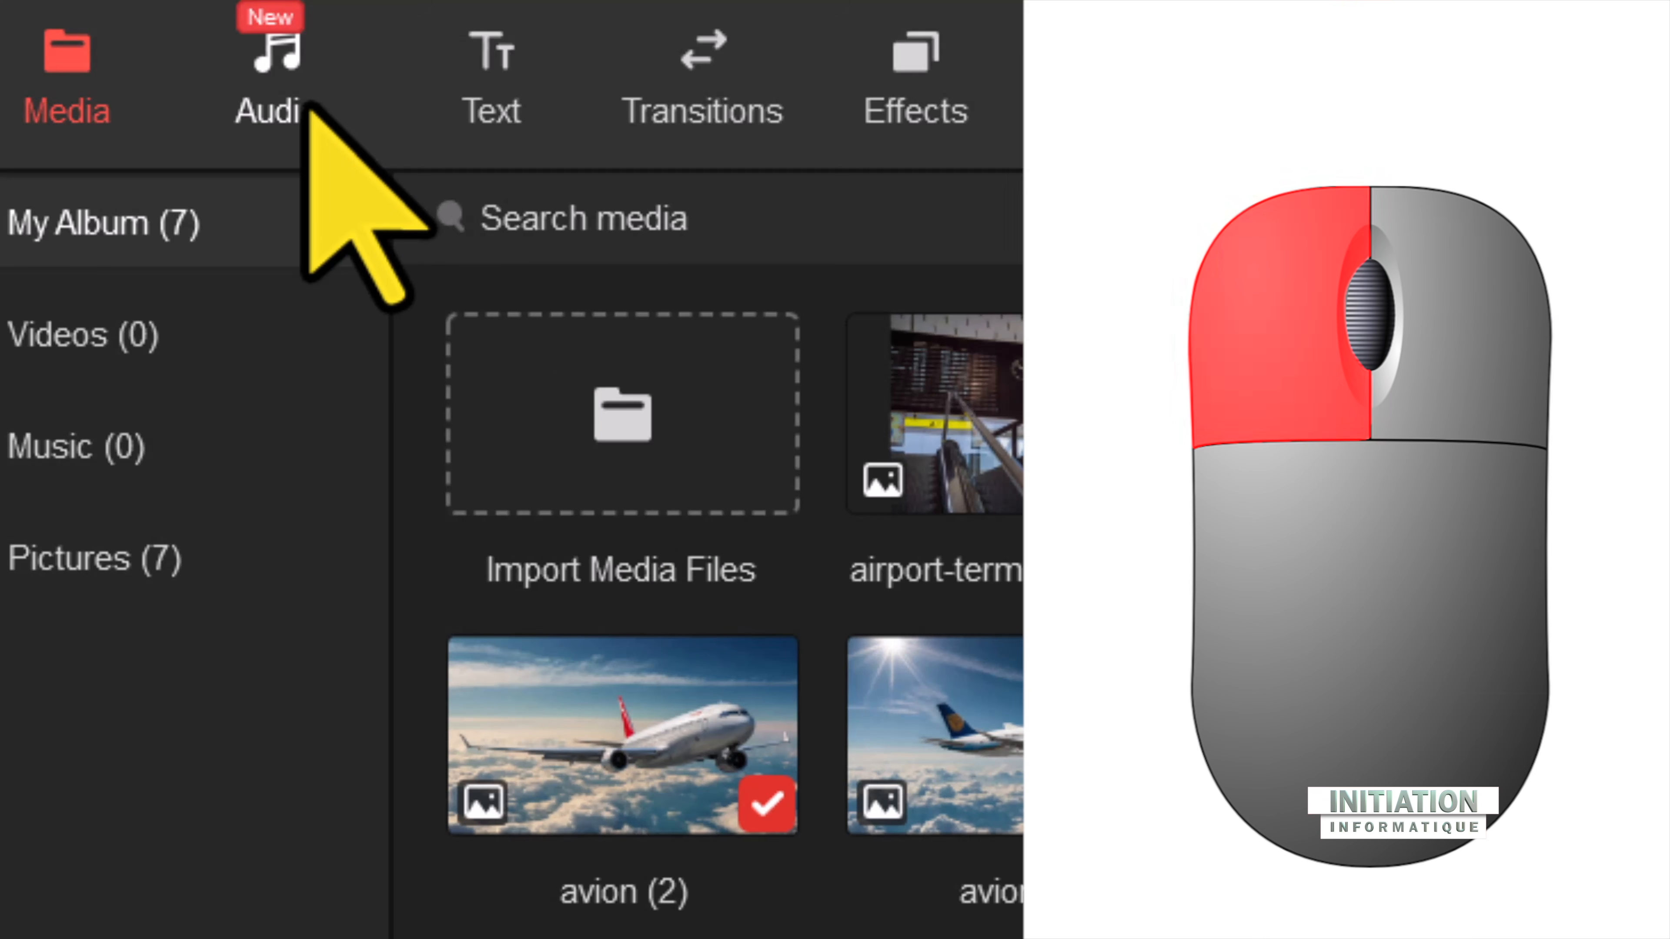
# Step: Add the Photo Album music from the Travel category to the audio track at the playhead and select it
pyautogui.click(308, 105)
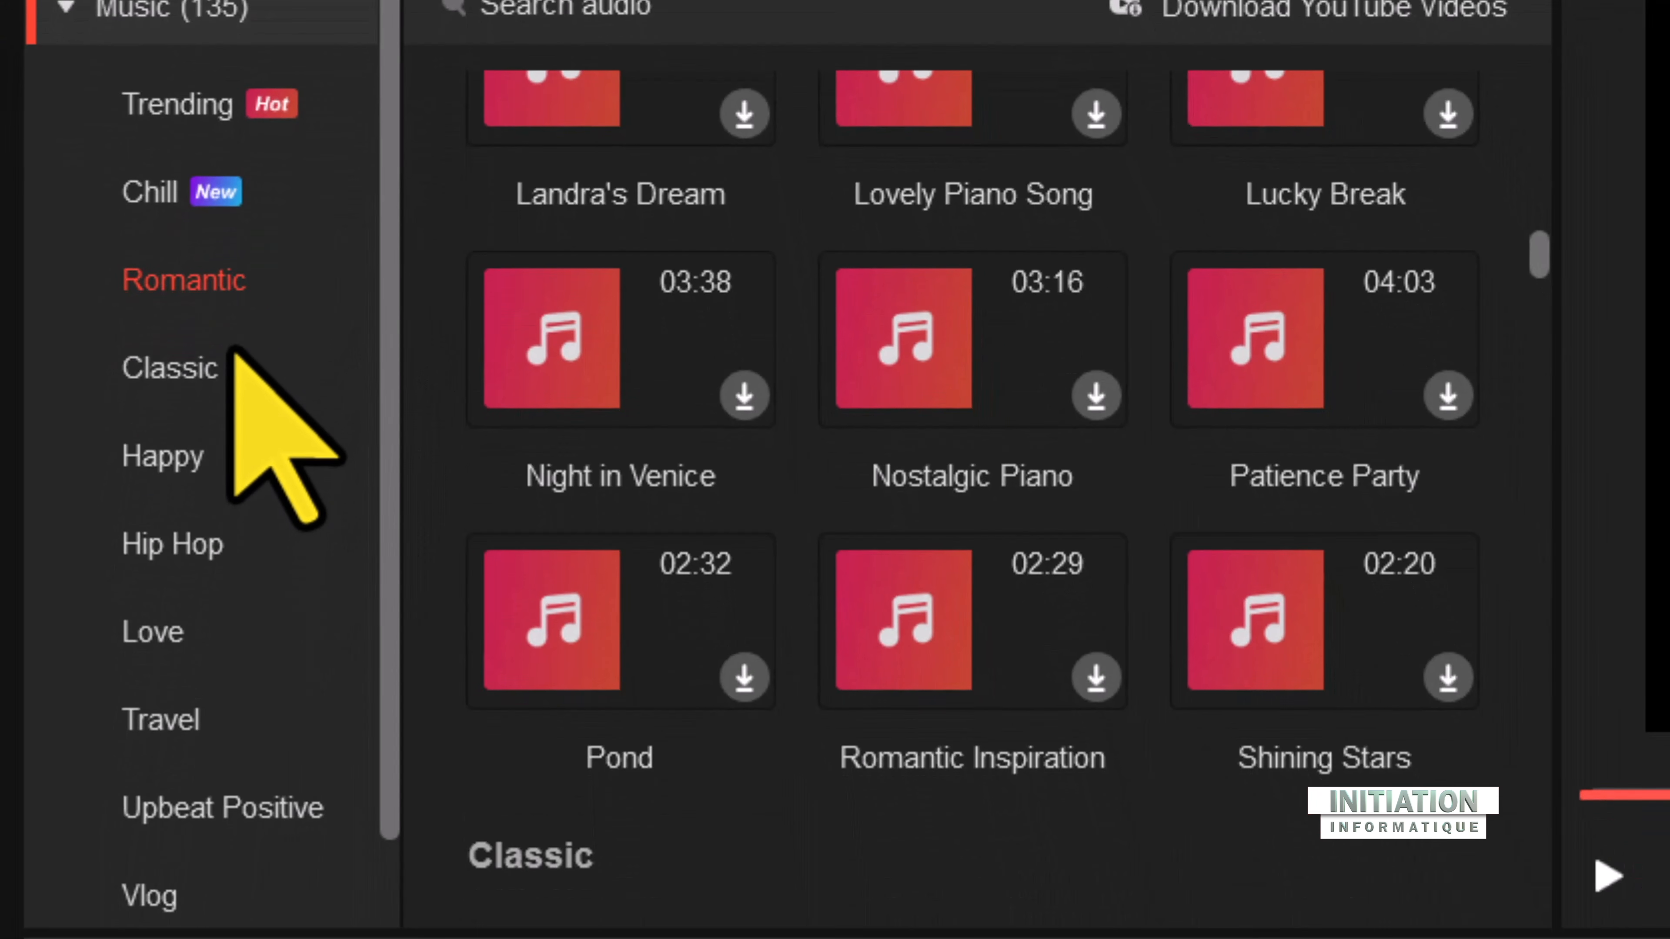
pyautogui.scroll(-1, 321, 632)
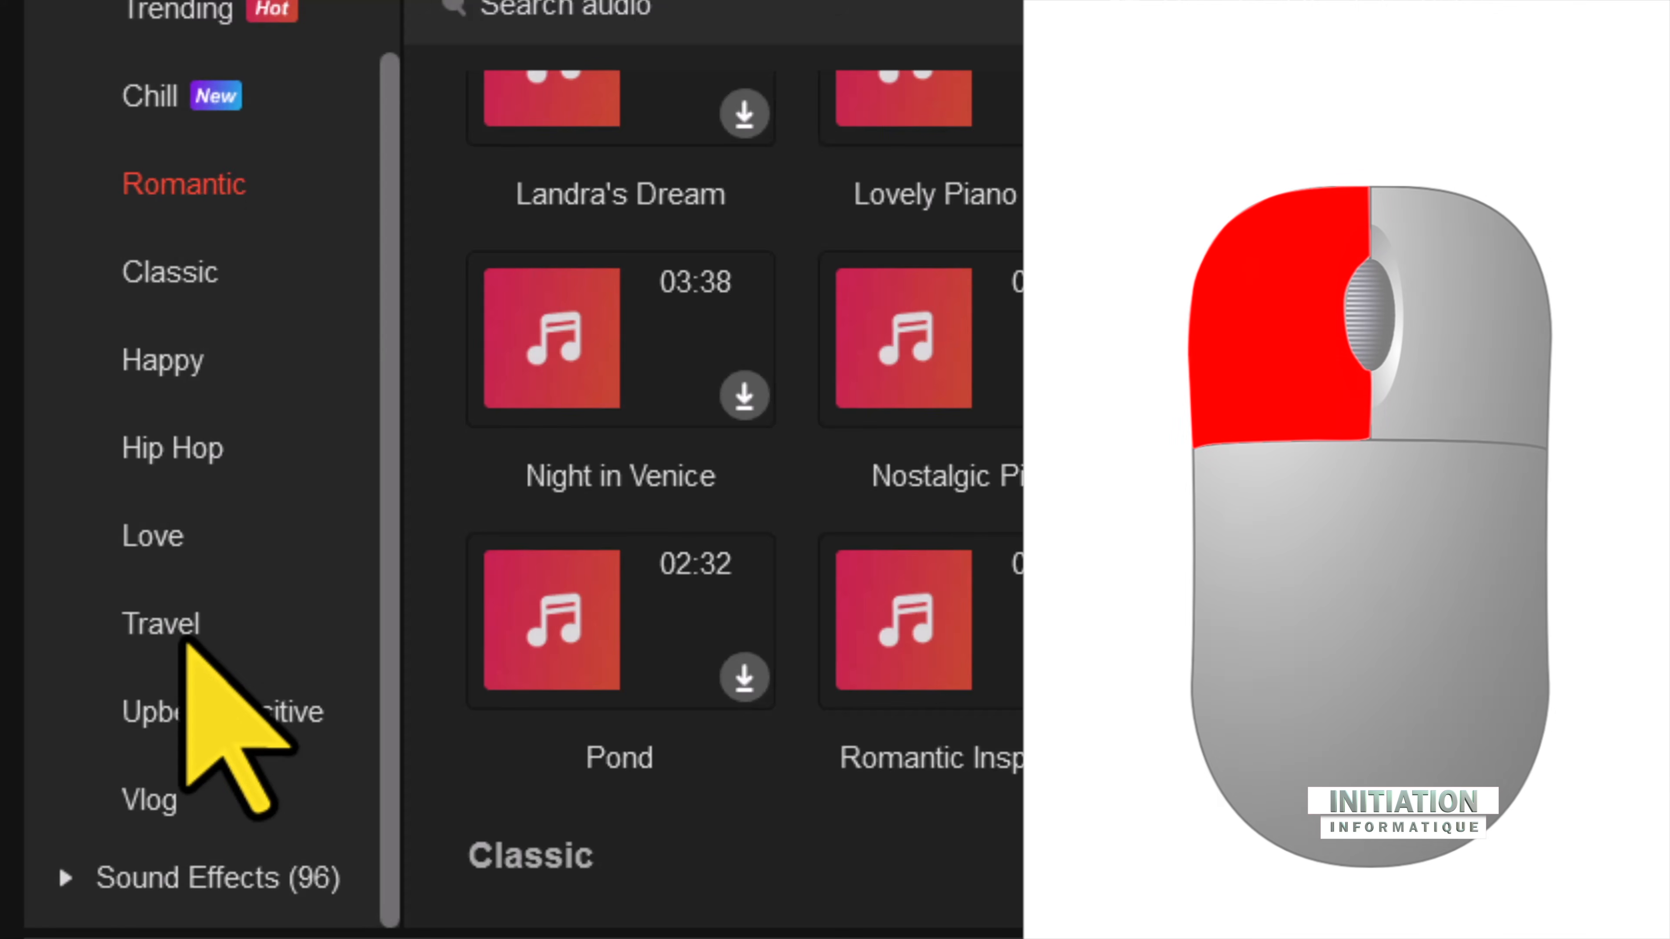
pyautogui.click(188, 620)
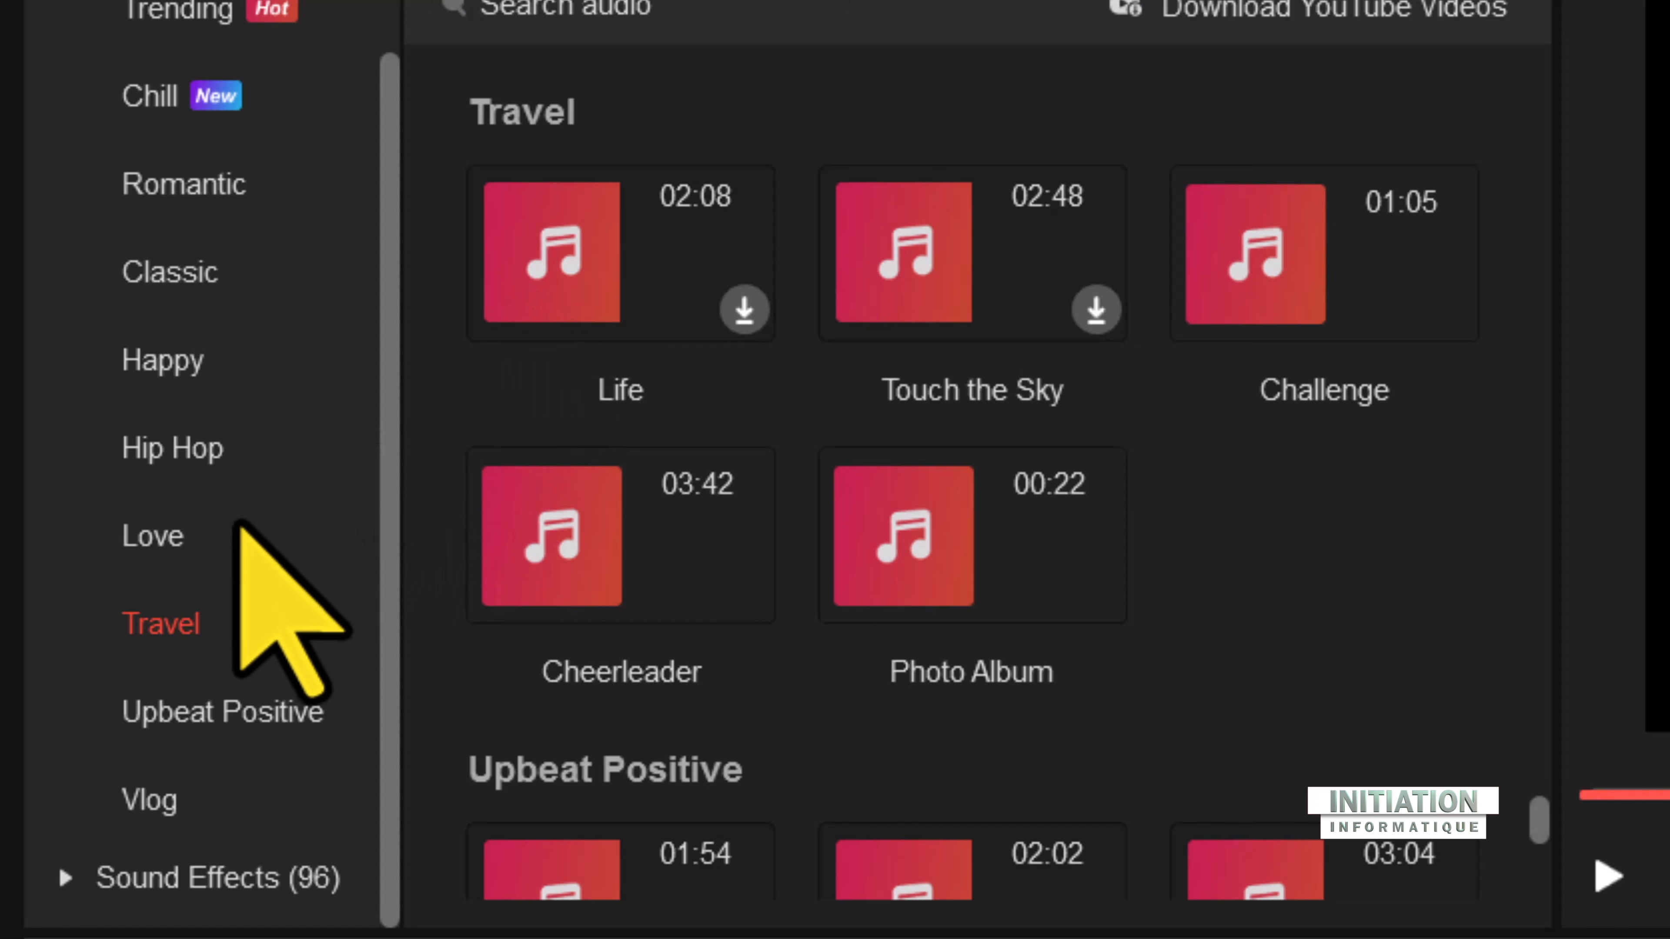
pyautogui.moveTo(901, 567)
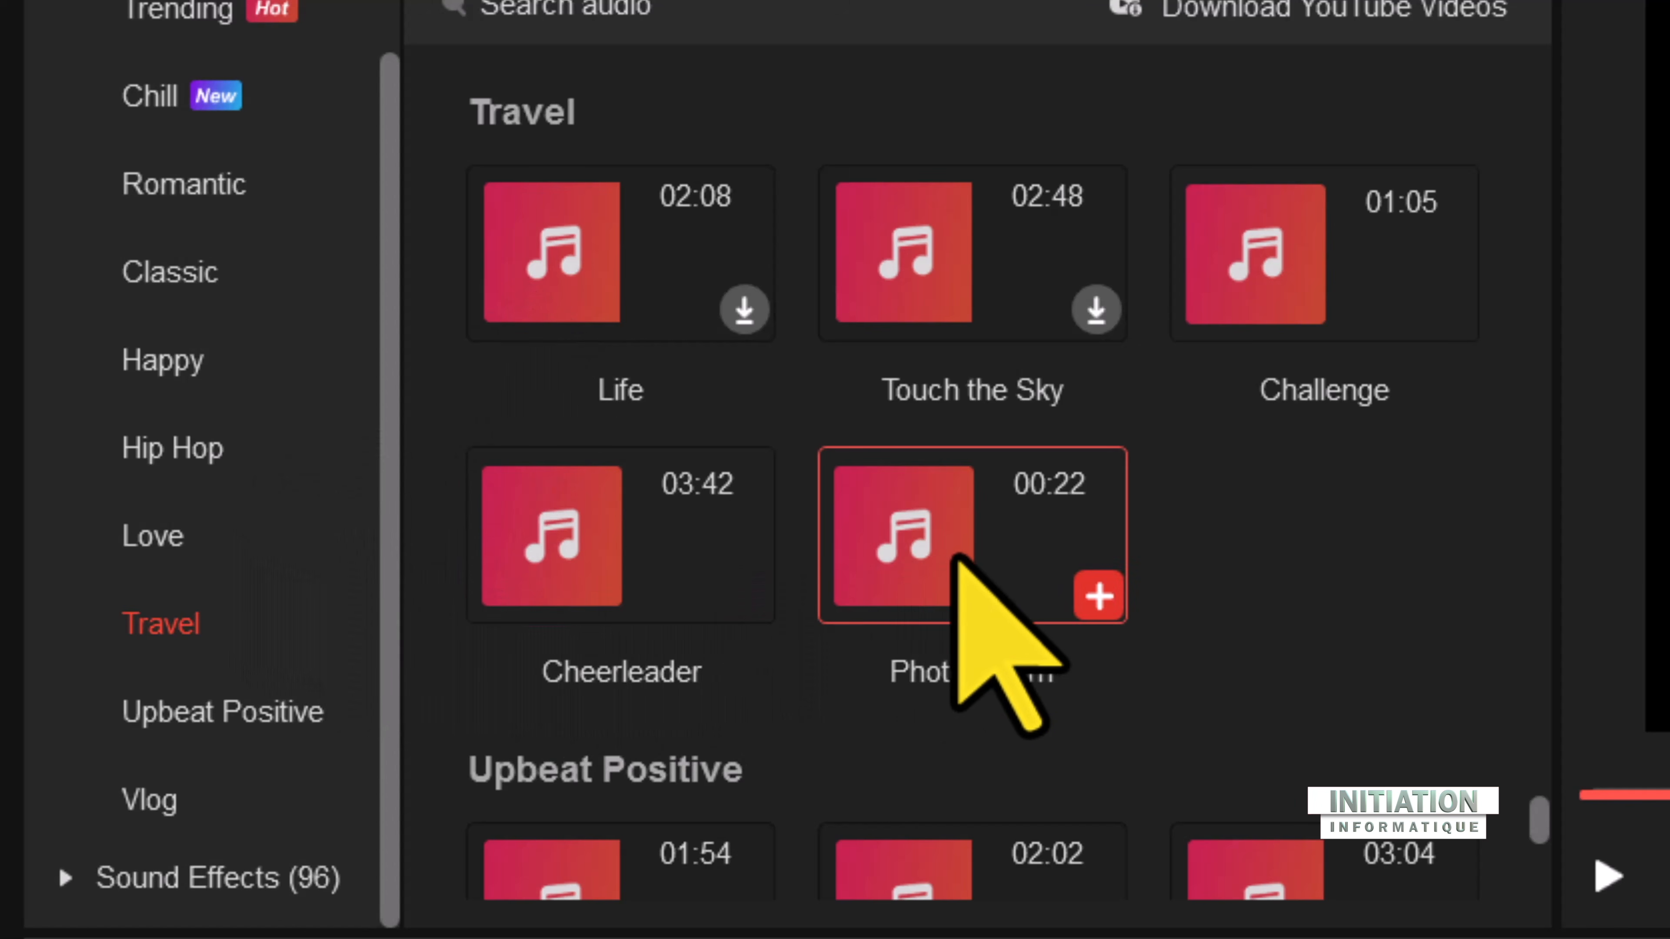
pyautogui.moveTo(958, 559)
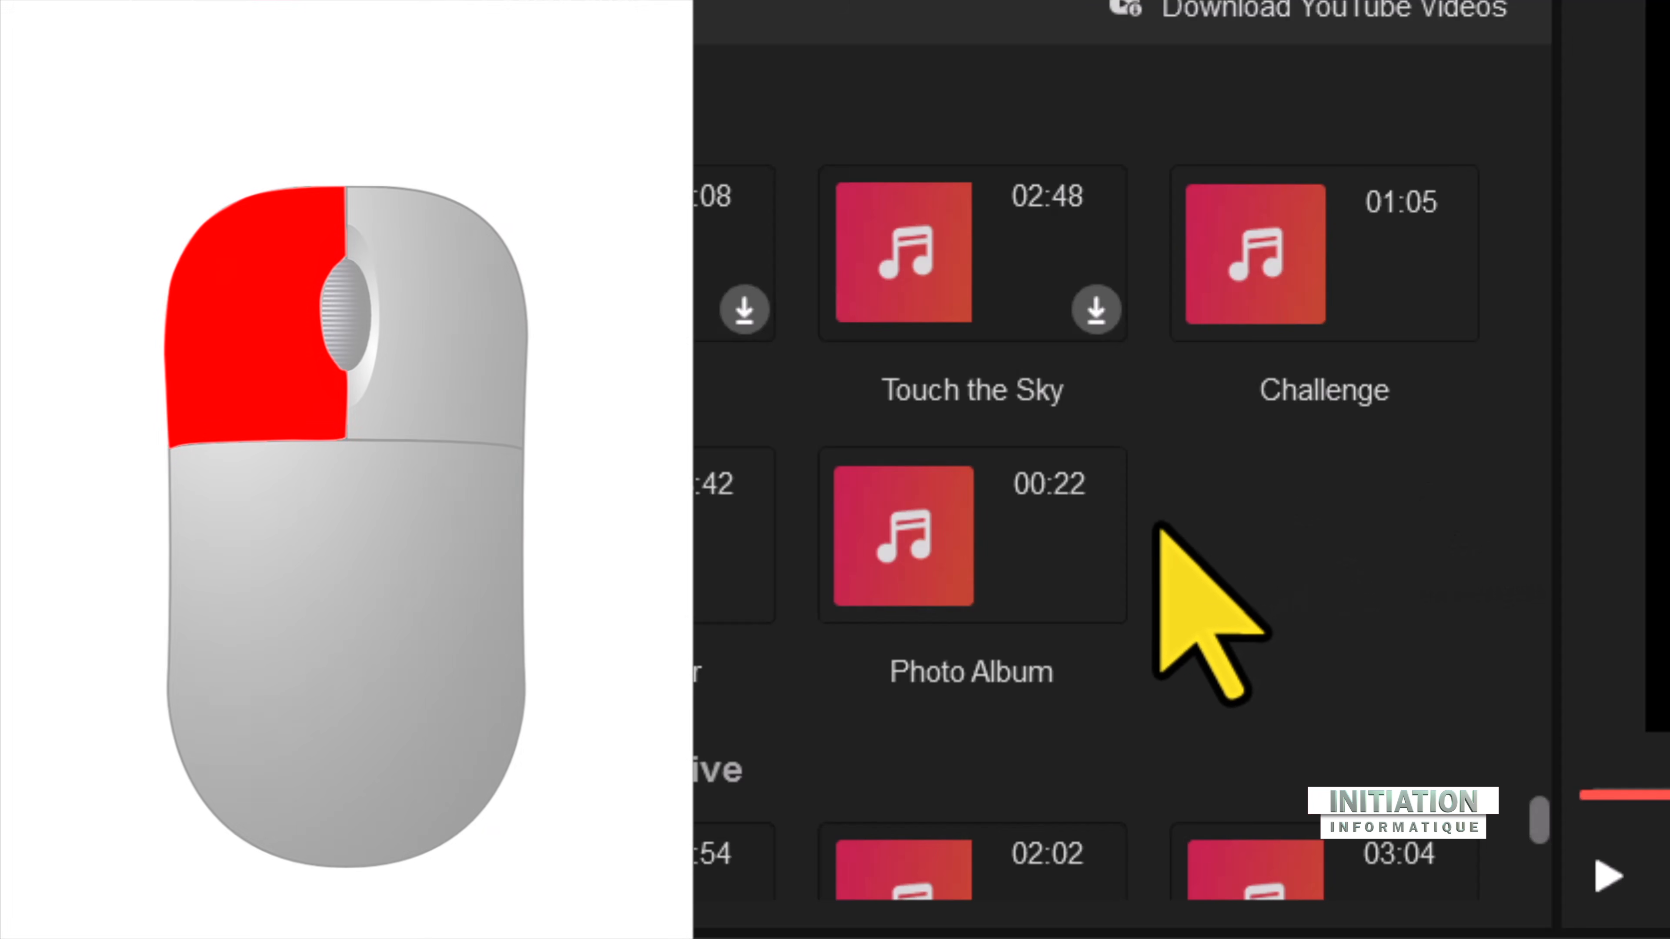
pyautogui.moveTo(1129, 561)
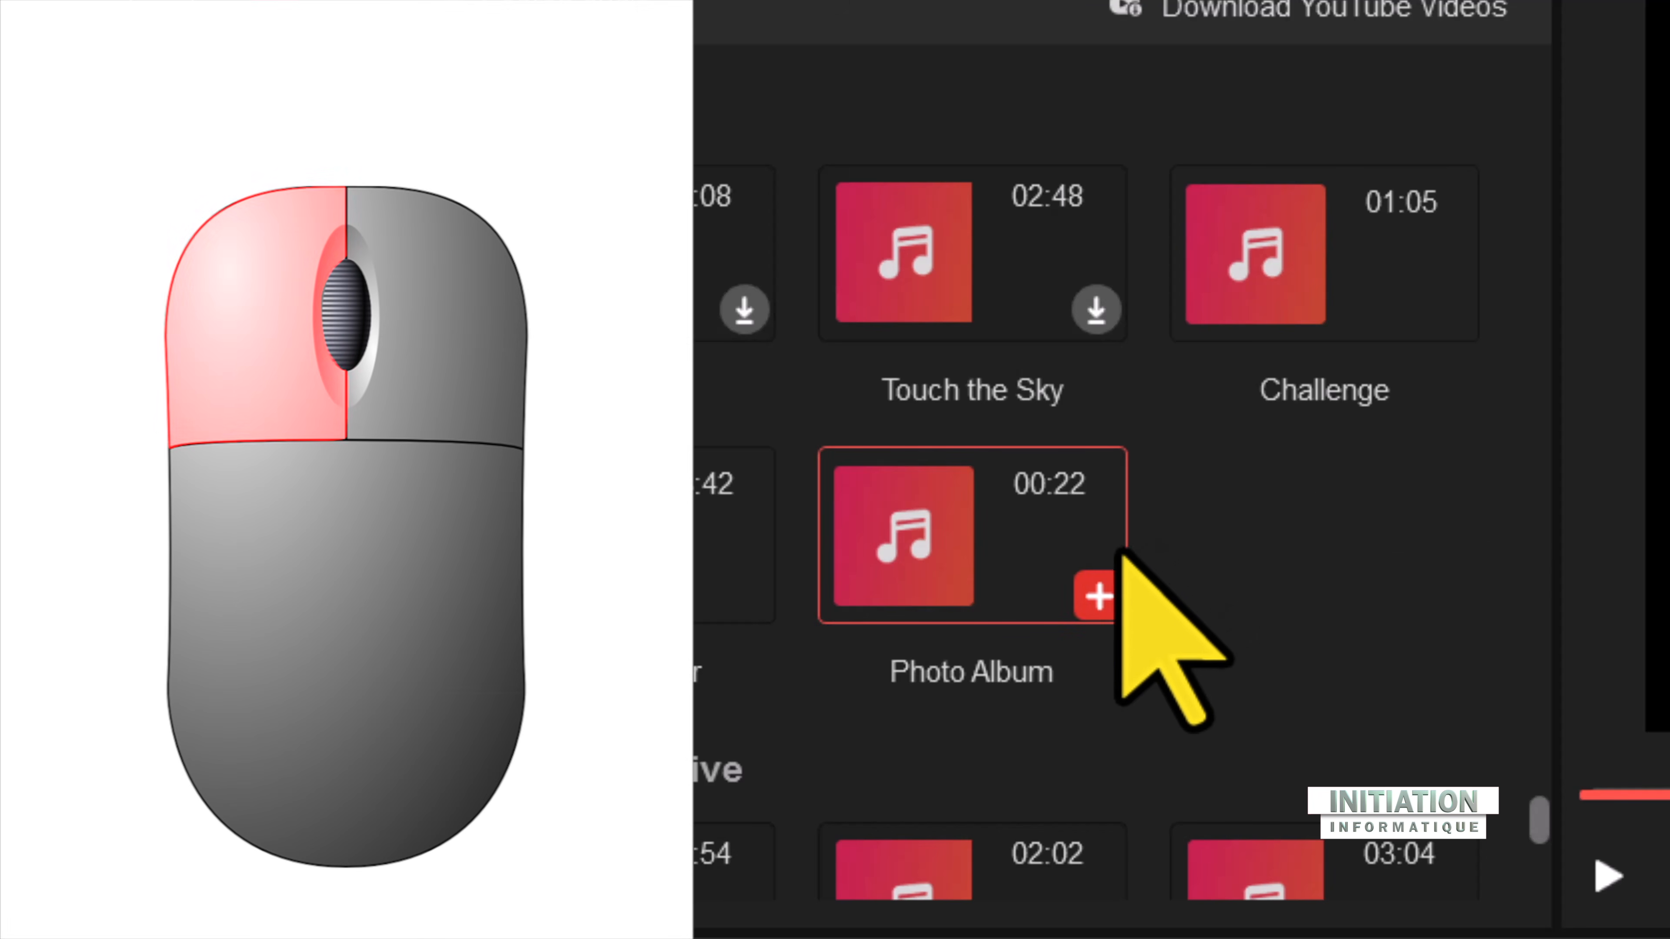
pyautogui.click(1097, 595)
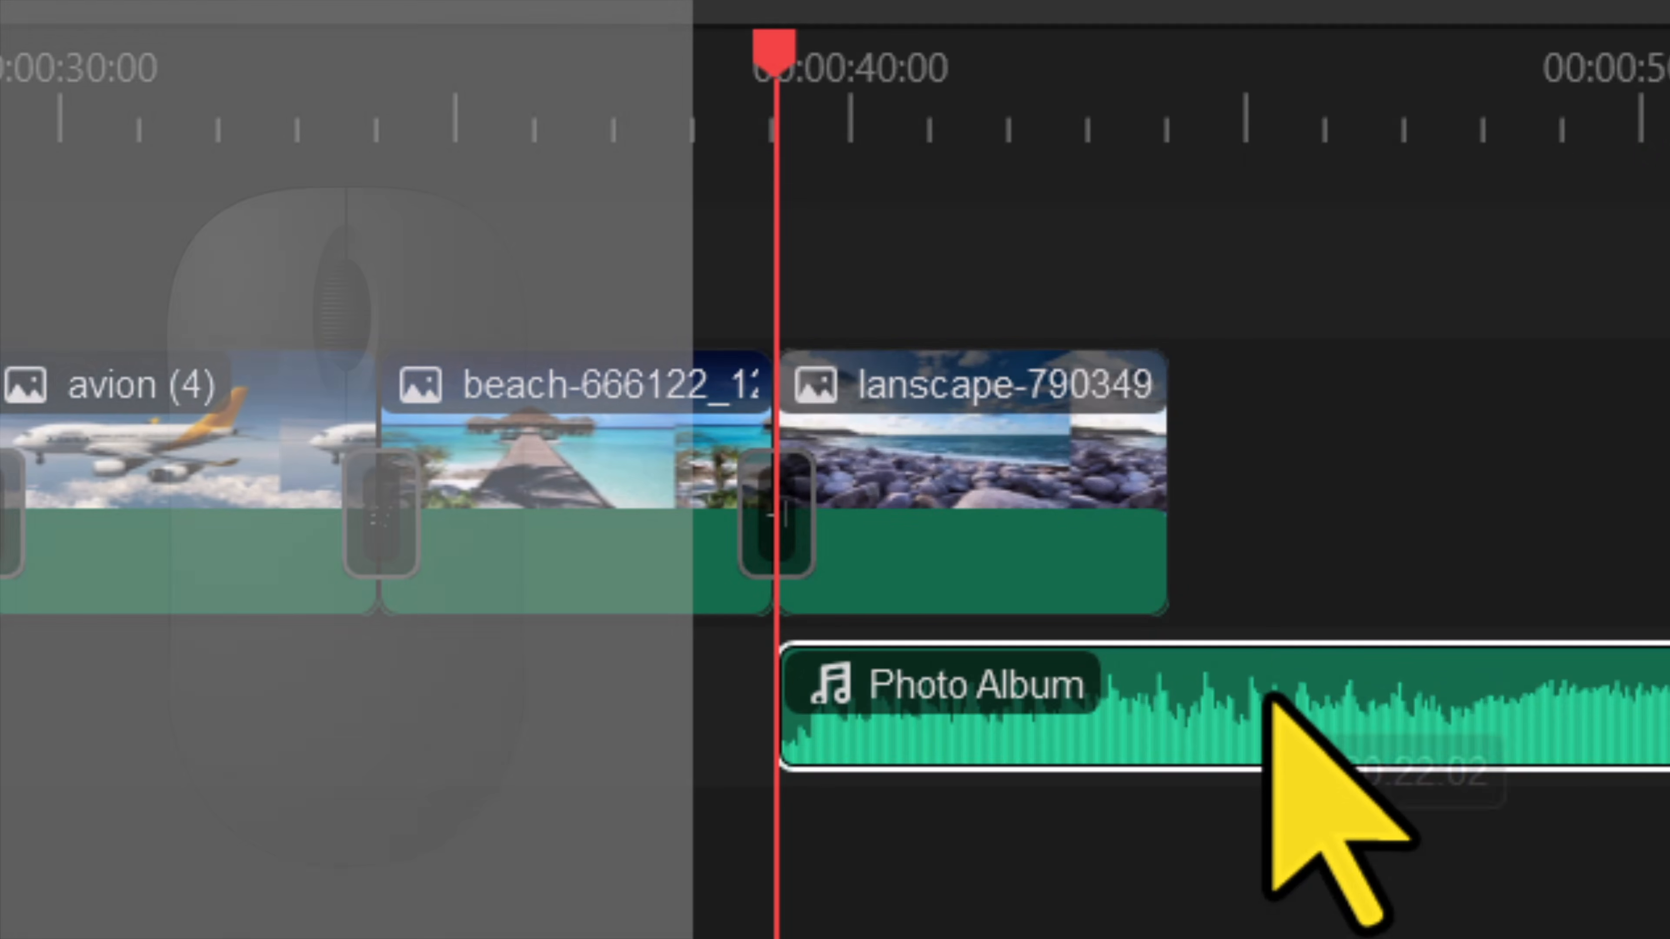
pyautogui.click(1289, 797)
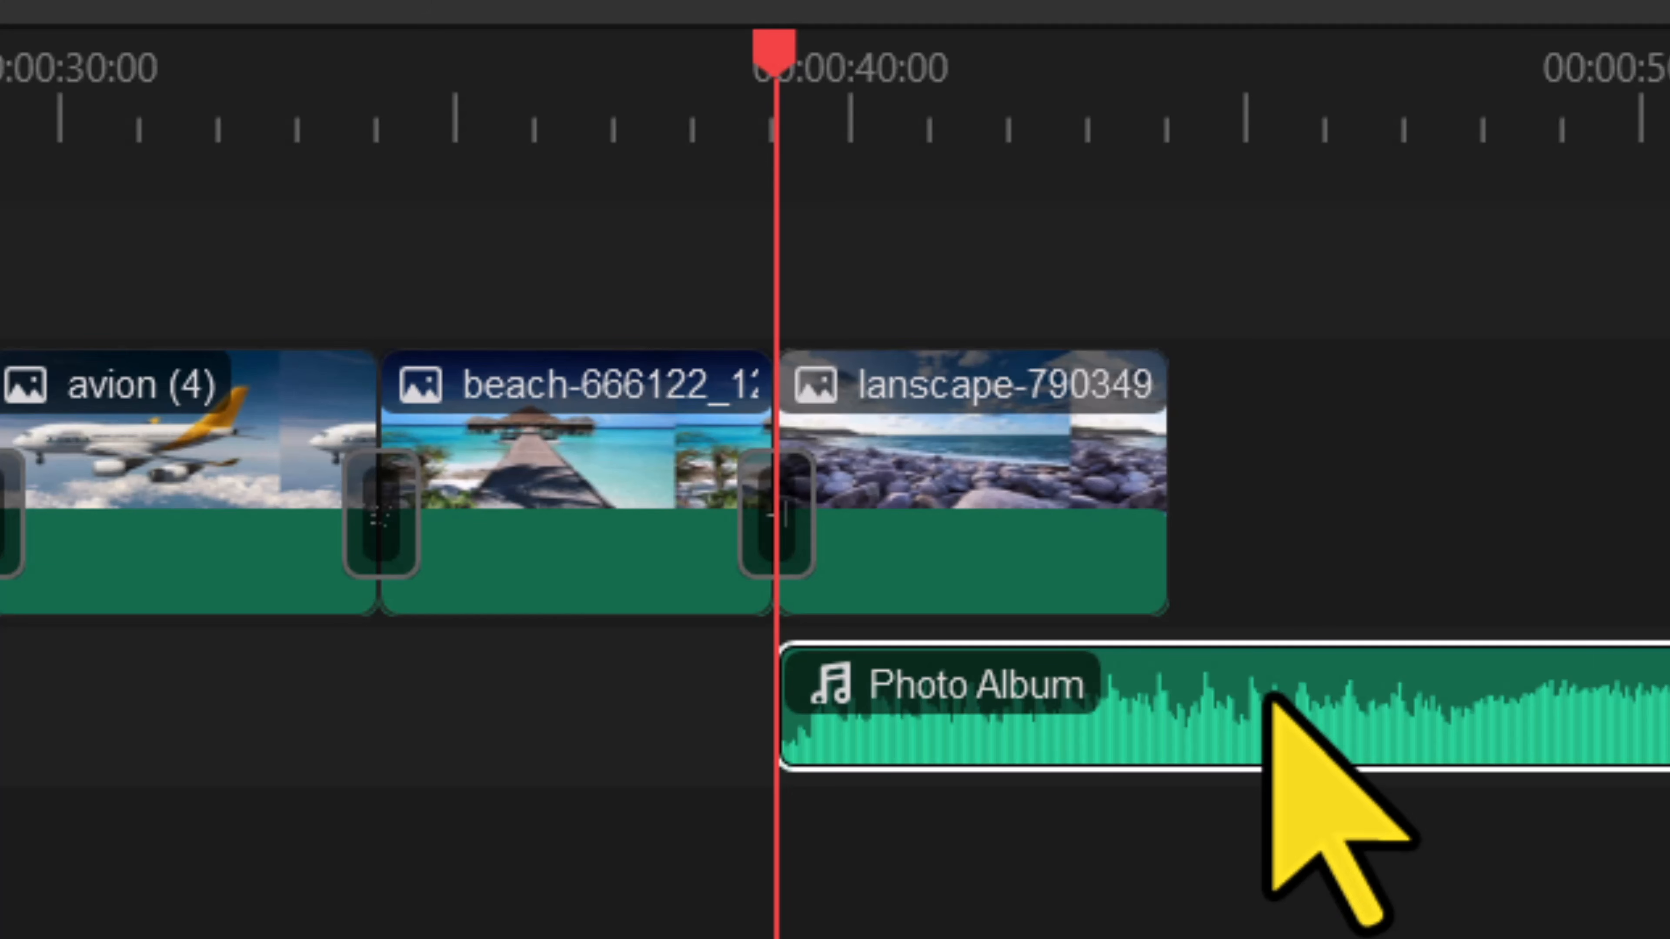
# Step: Move the Photo Album music to the start of the audio track and lower its volume to 10 %
pyautogui.moveTo(1274, 697); pyautogui.dragTo(263, 792)
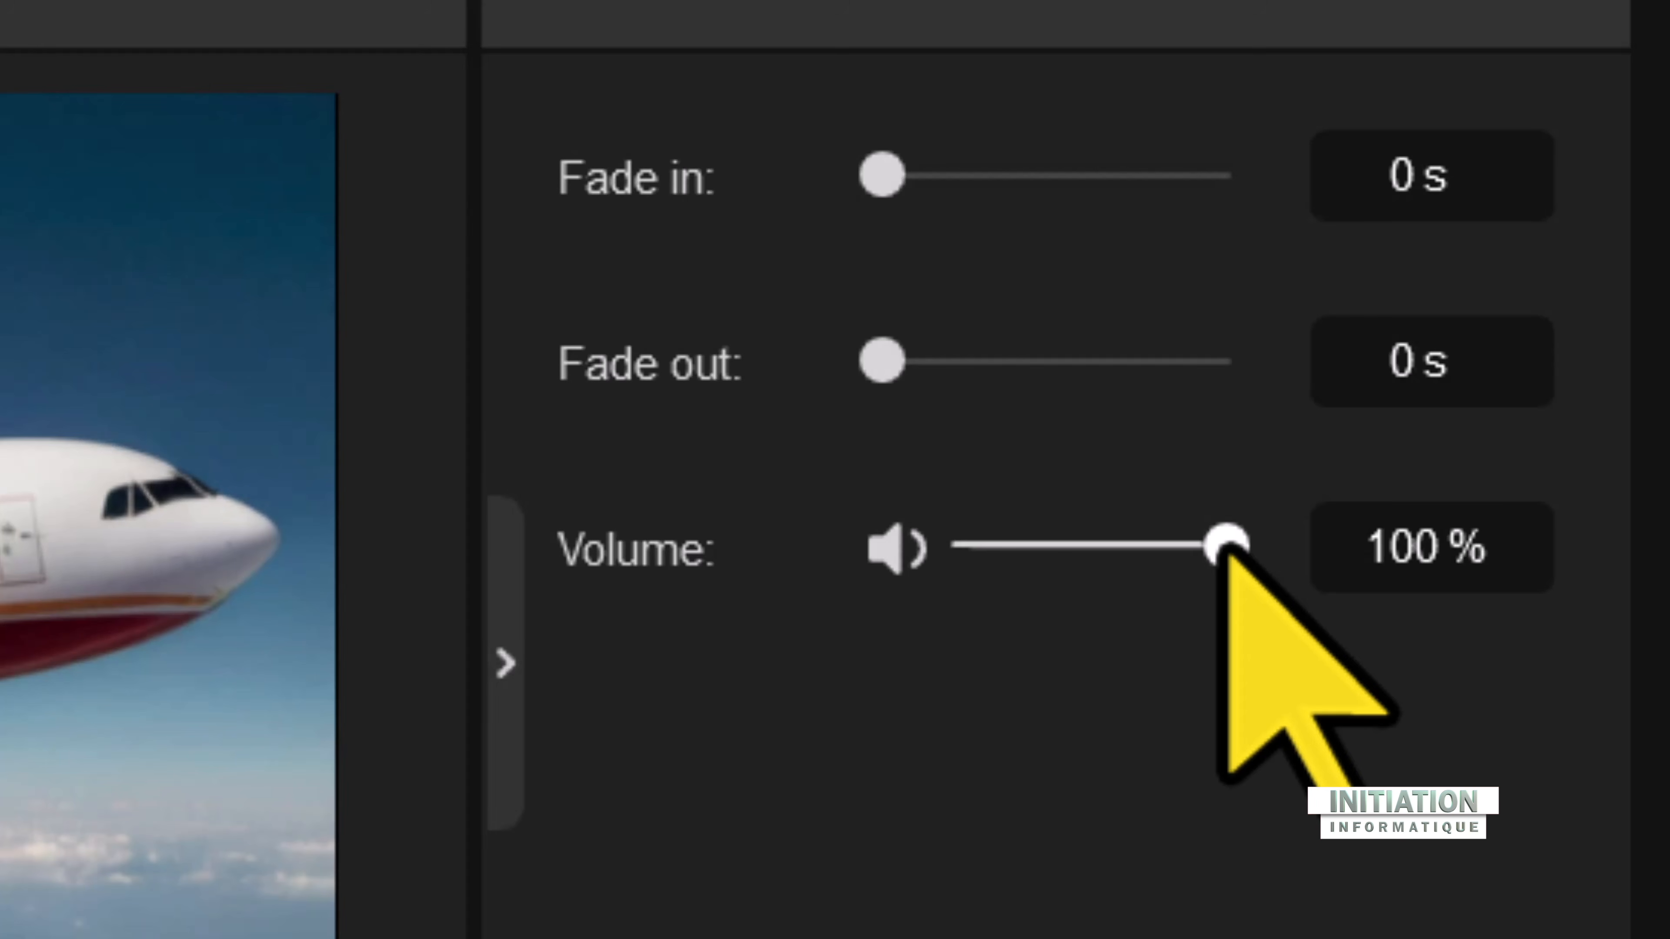
pyautogui.moveTo(1223, 550); pyautogui.dragTo(996, 549)
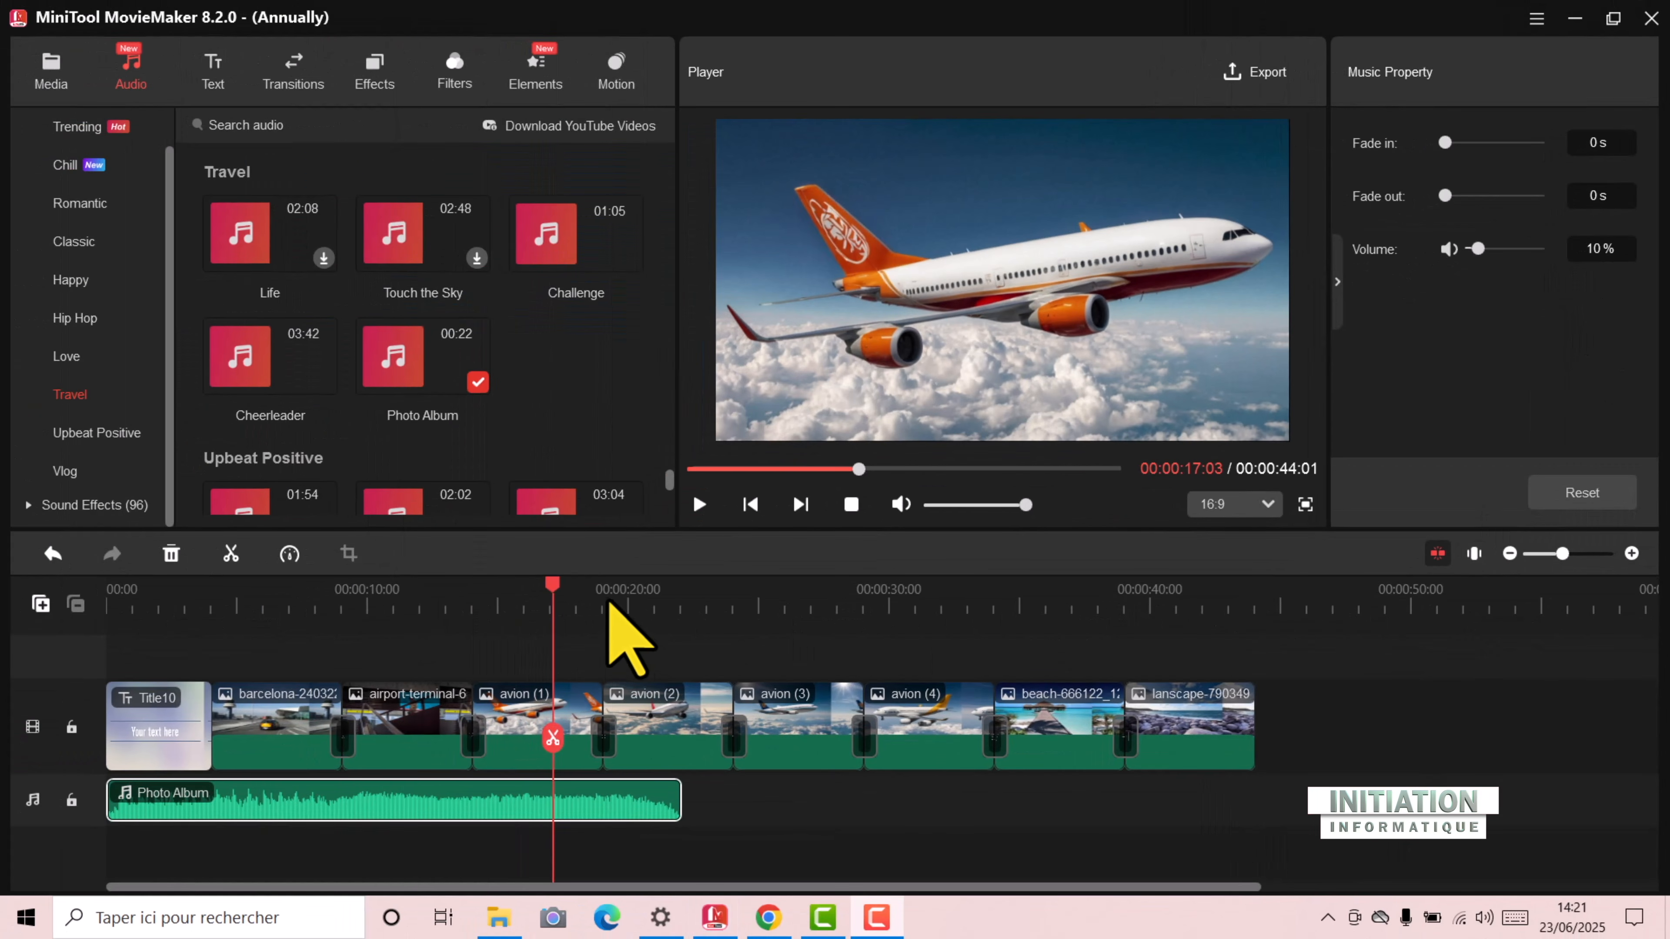
# Step: Add the Cheerleader music from the Travel category directly after the end of Photo Album and lower its volume
pyautogui.click(663, 594)
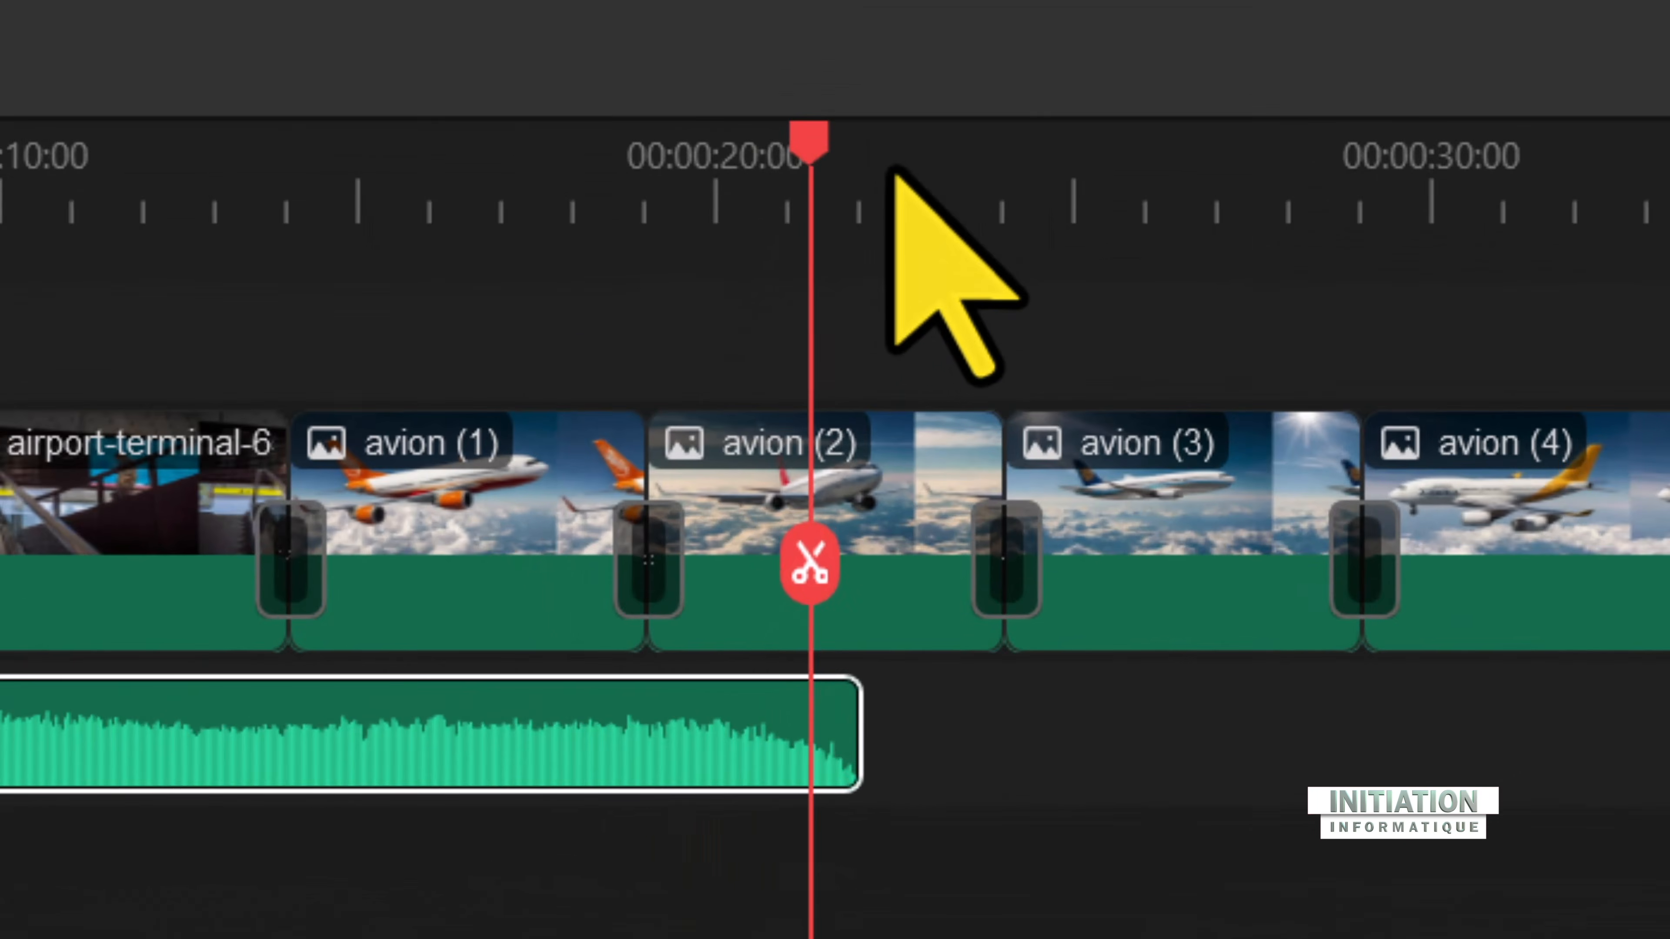
pyautogui.click(679, 585)
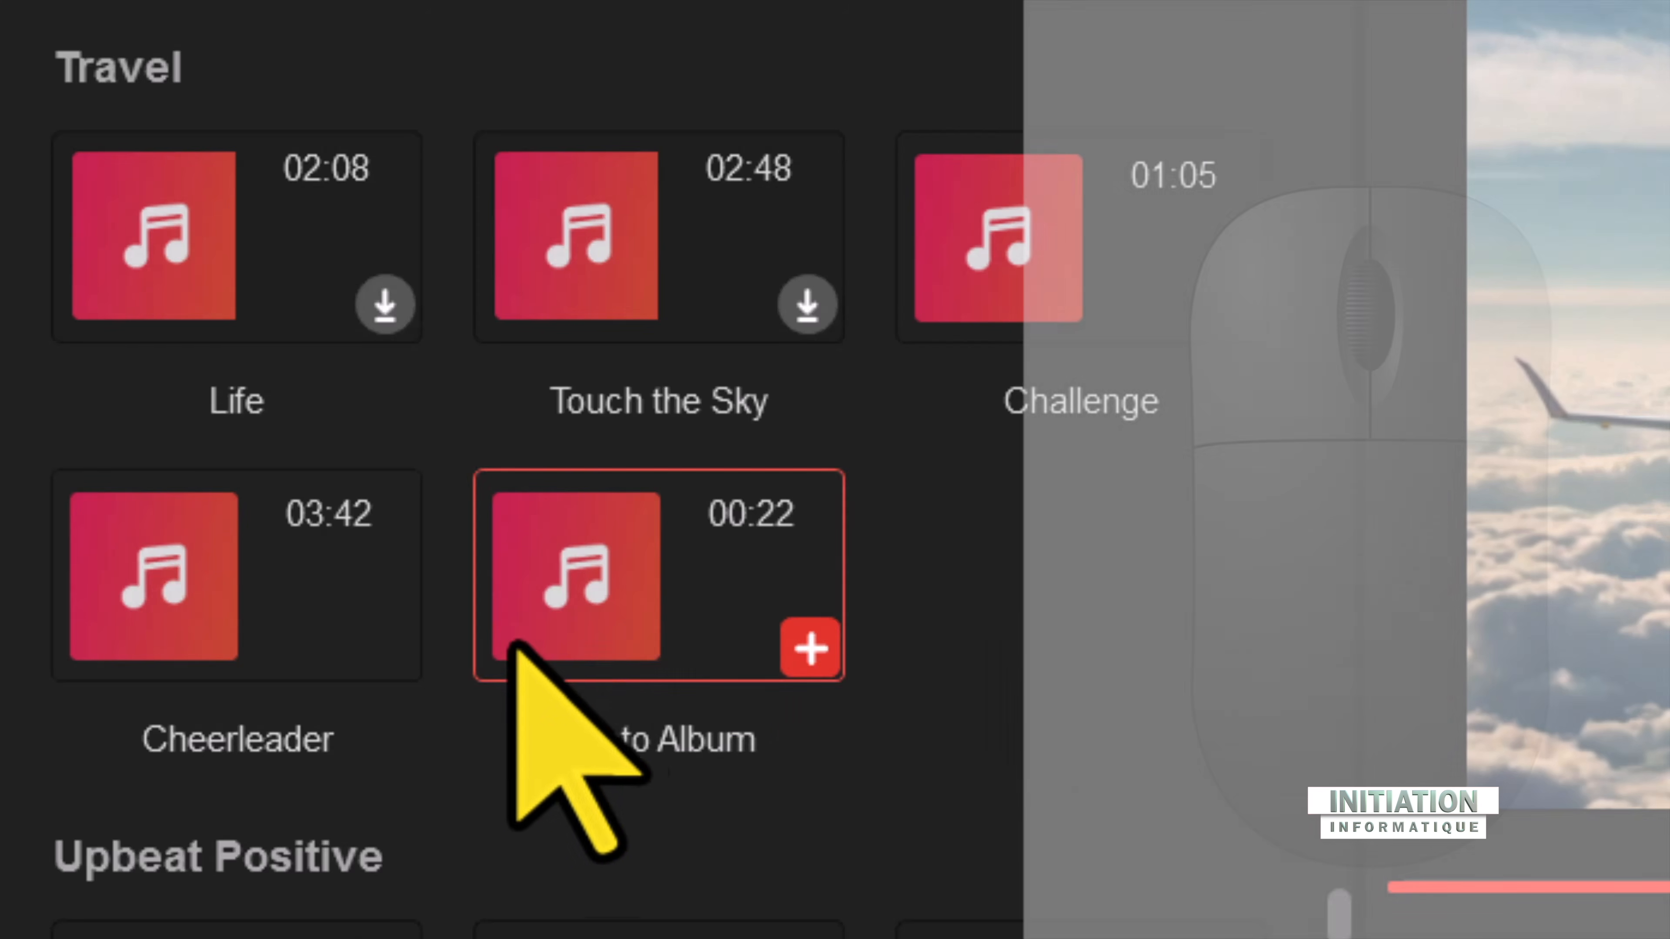
pyautogui.moveTo(376, 645)
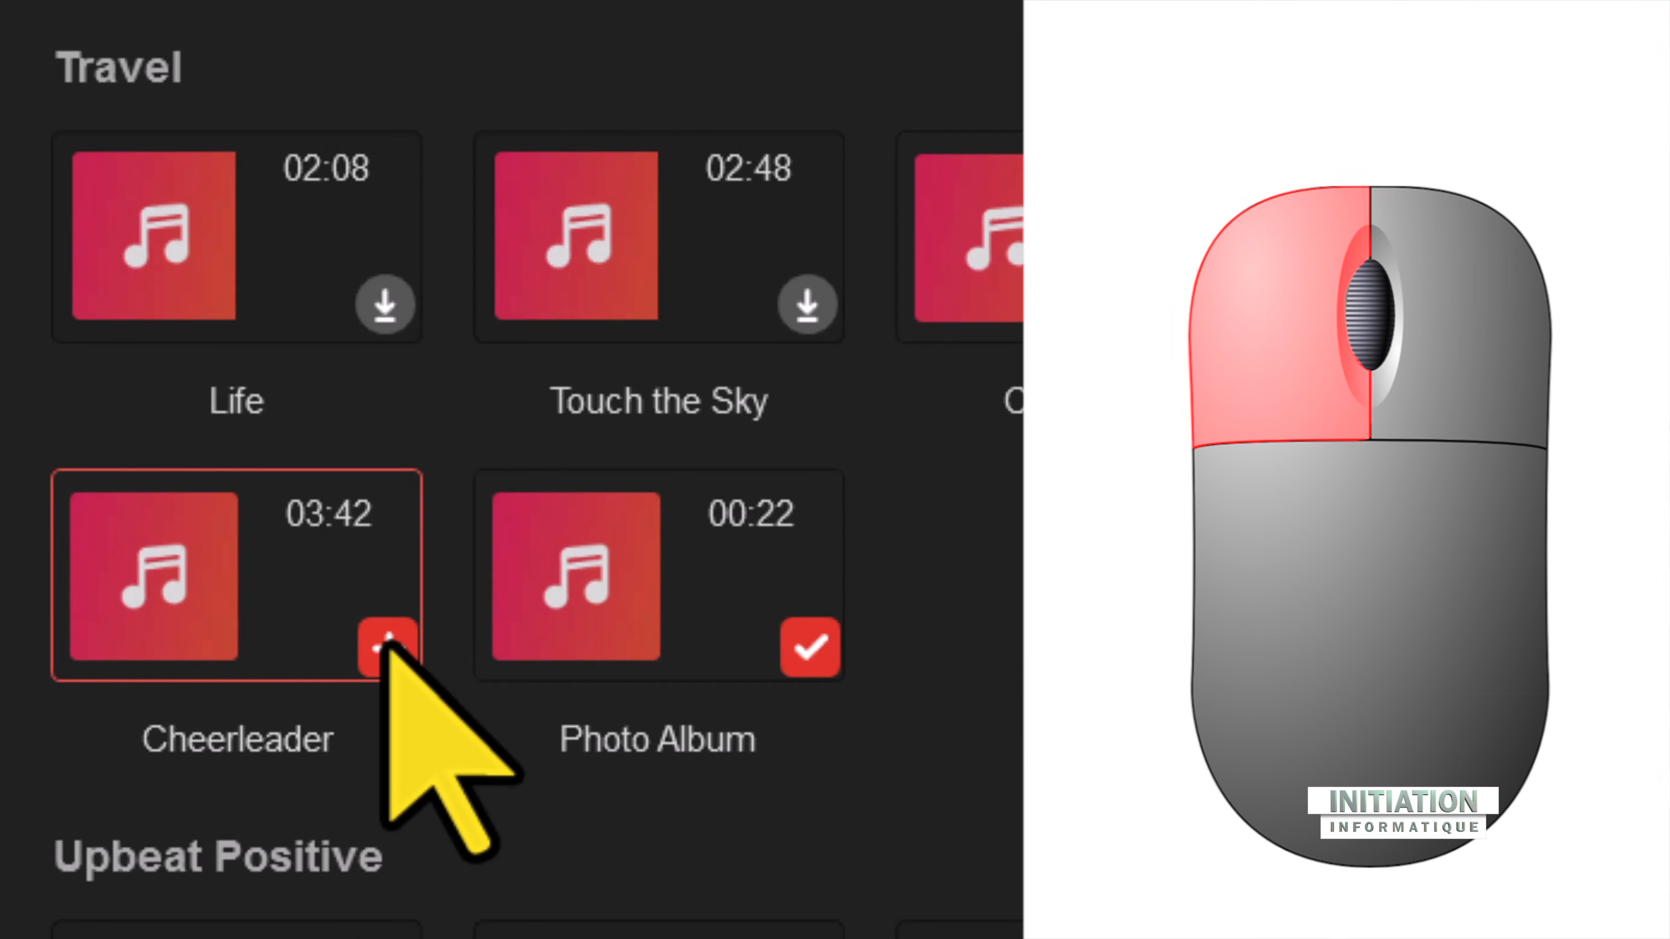
pyautogui.click(386, 645)
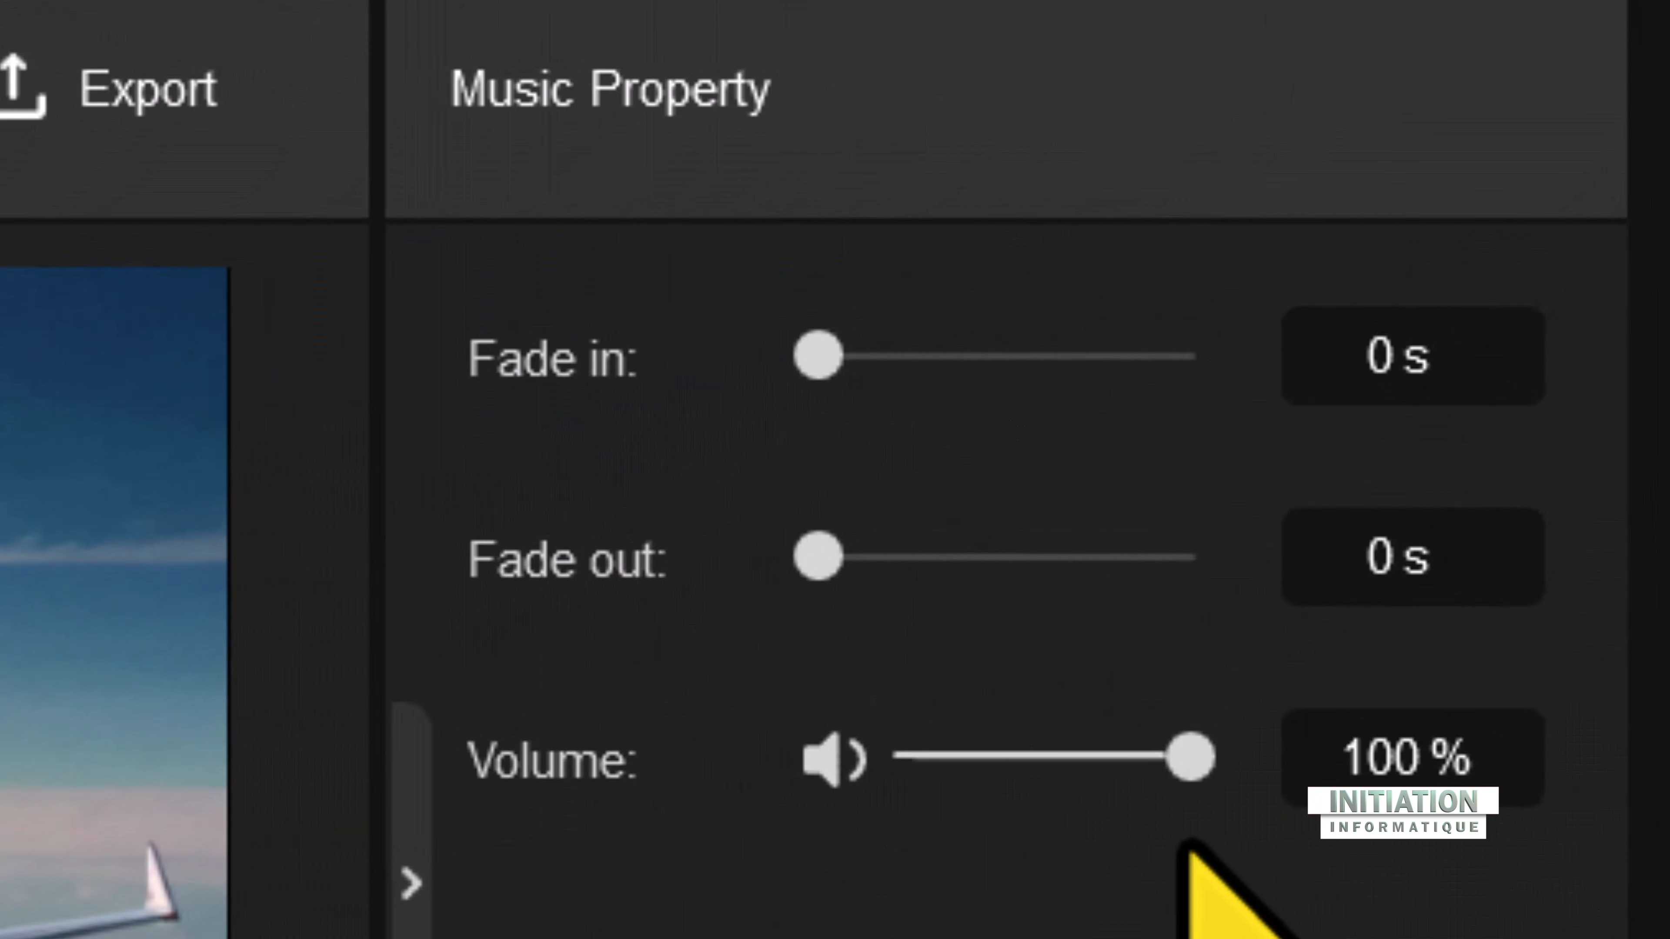
pyautogui.moveTo(1192, 758); pyautogui.dragTo(943, 758)
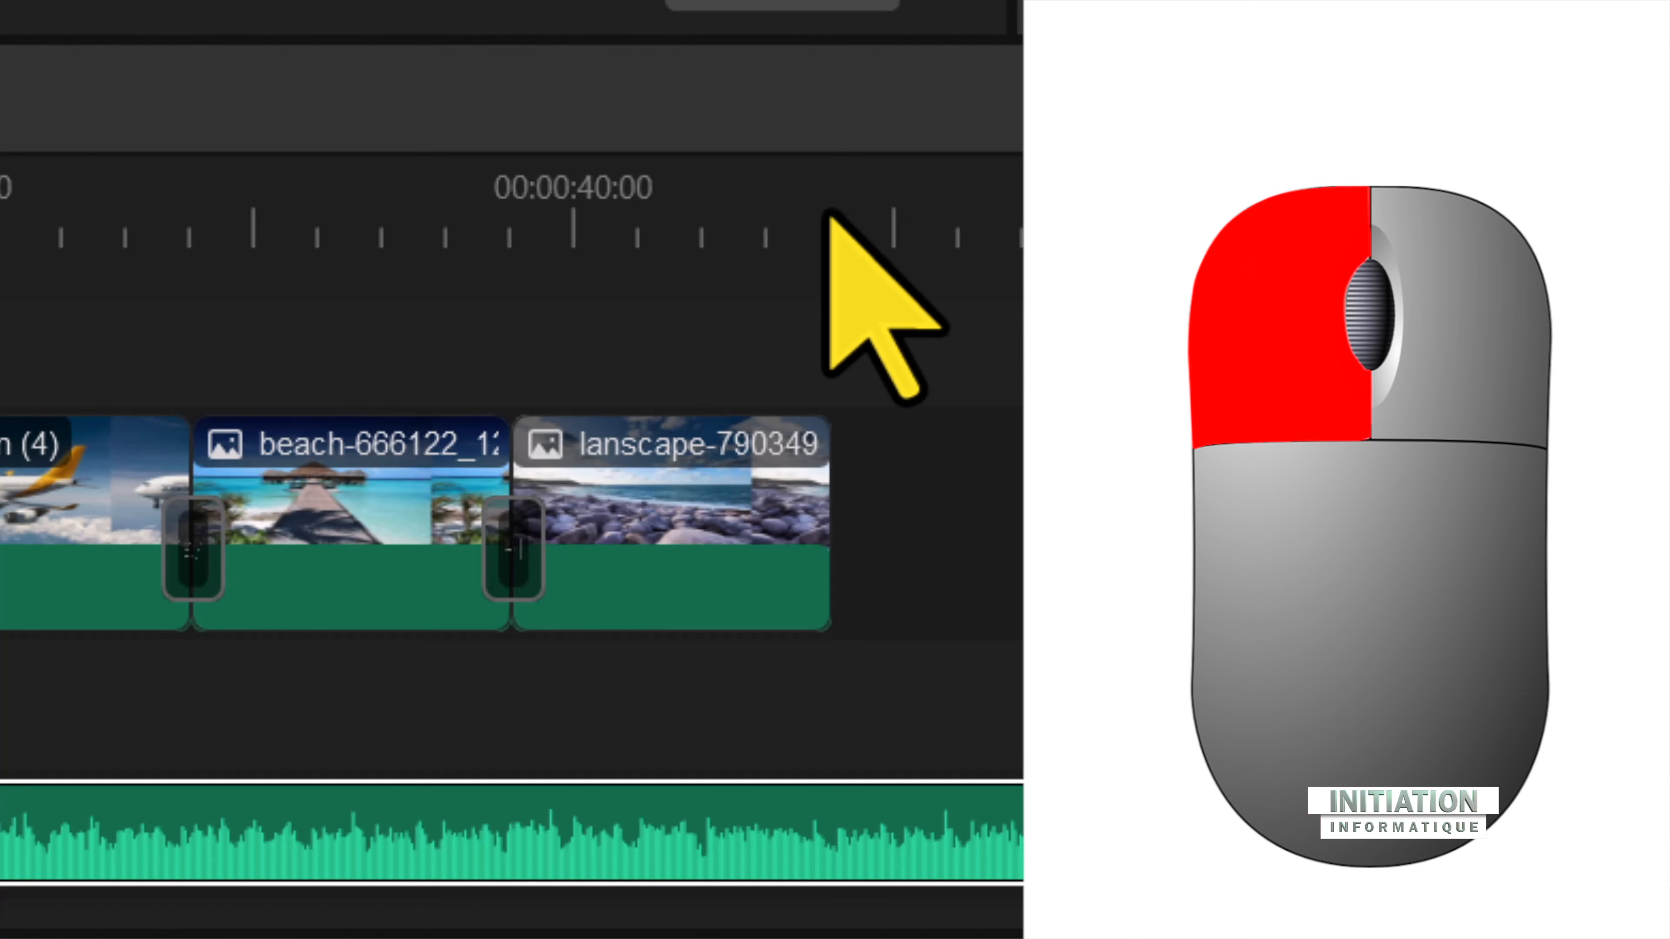
# Step: Split the Cheerleader music at the end of the last landscape photo and delete the excess part
pyautogui.click(825, 217)
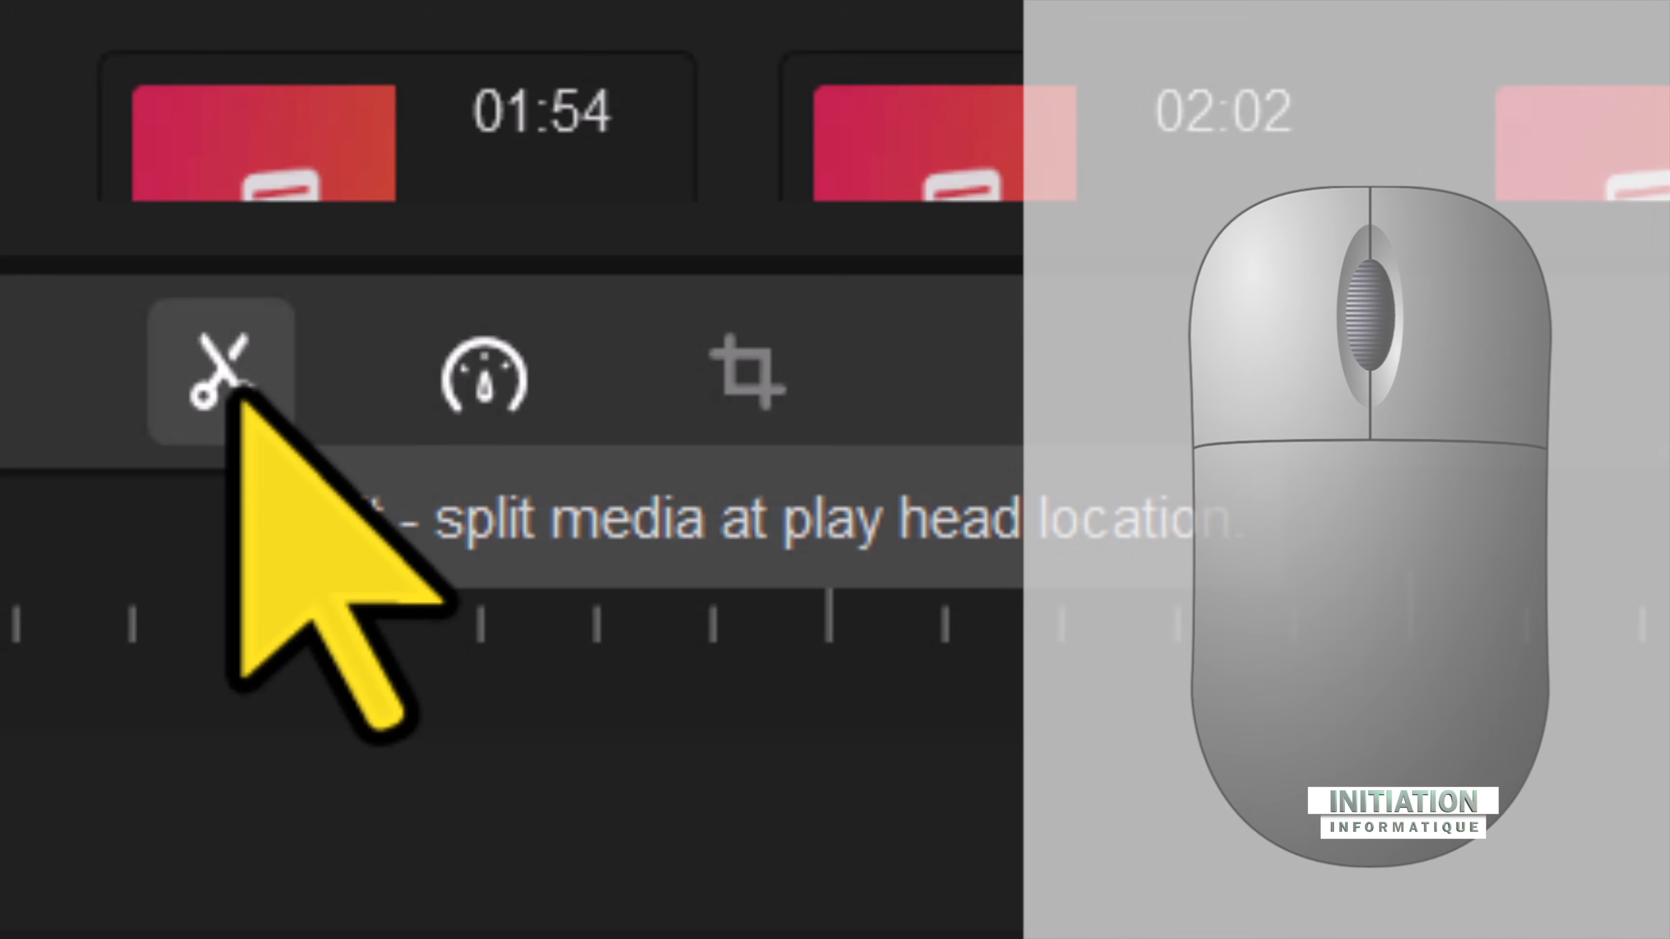
pyautogui.click(220, 371)
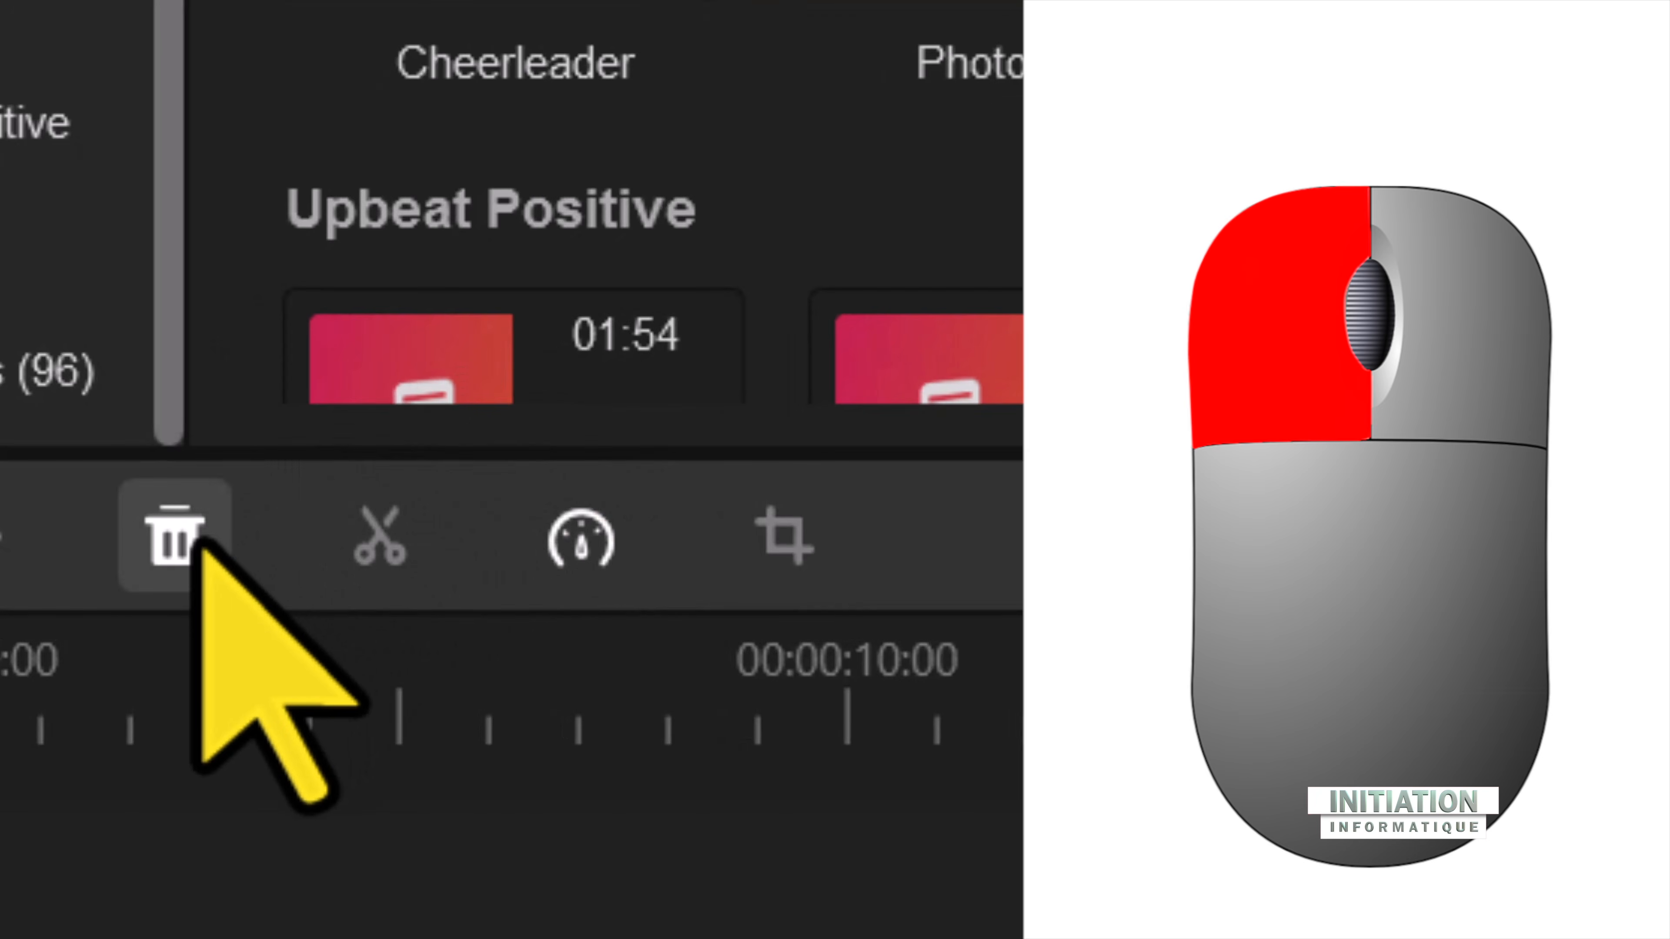
pyautogui.click(194, 546)
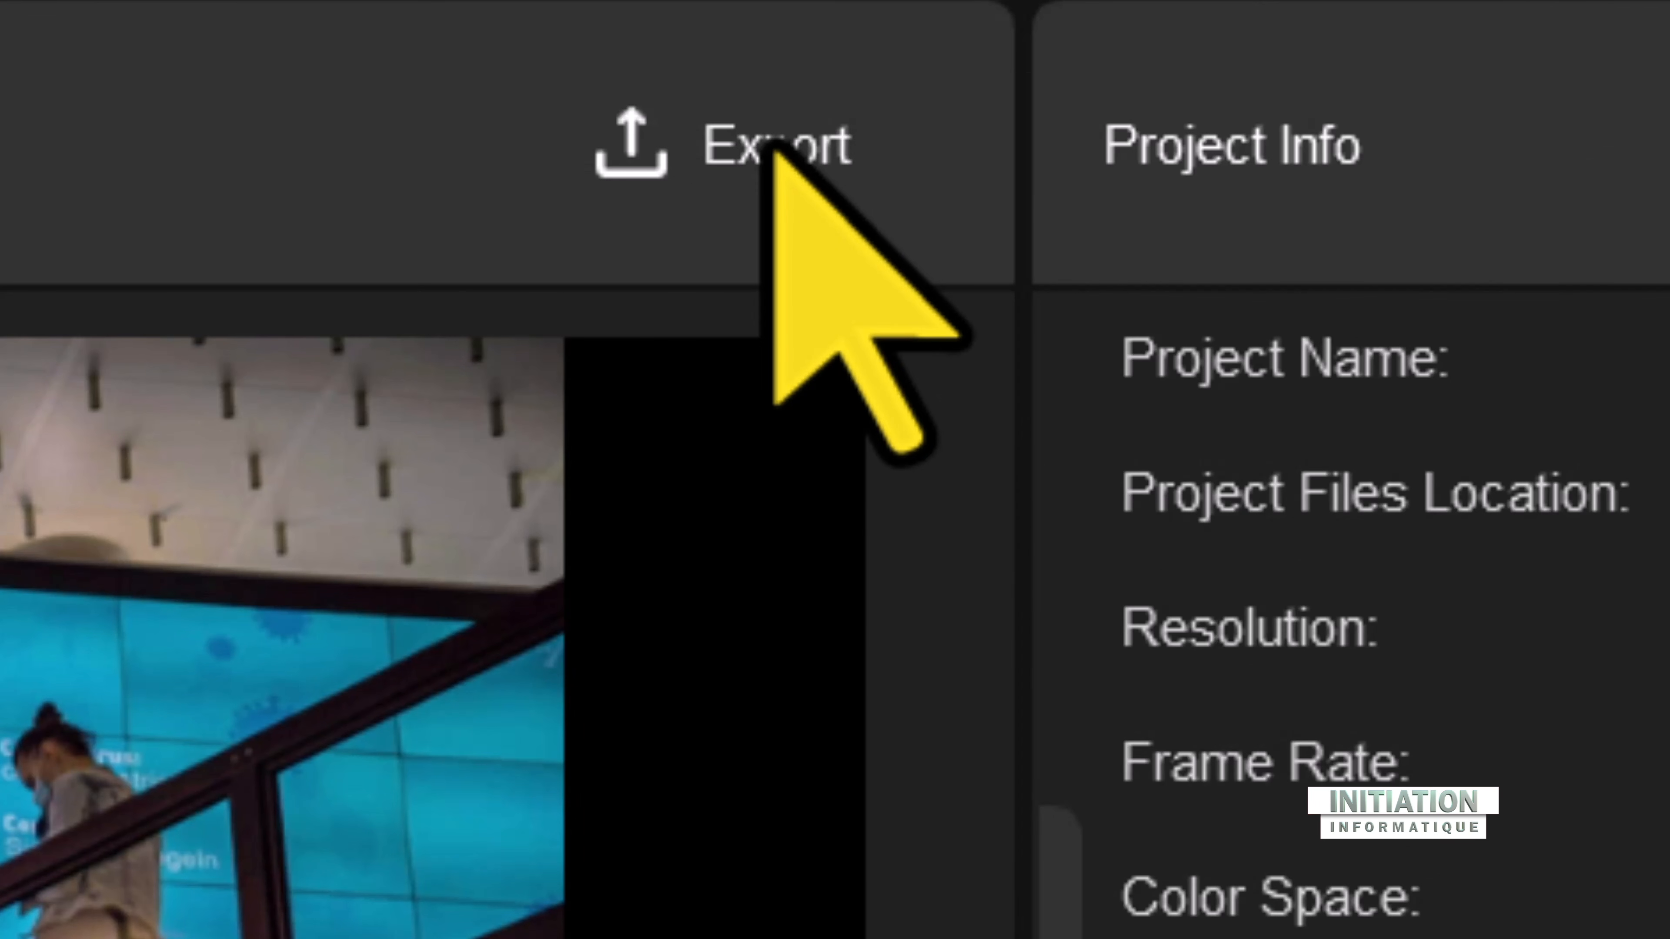
# Step: Export the slideshow to the PC as My Movie.mp4, saved in the desktop folder (Bureau)
pyautogui.click(772, 152)
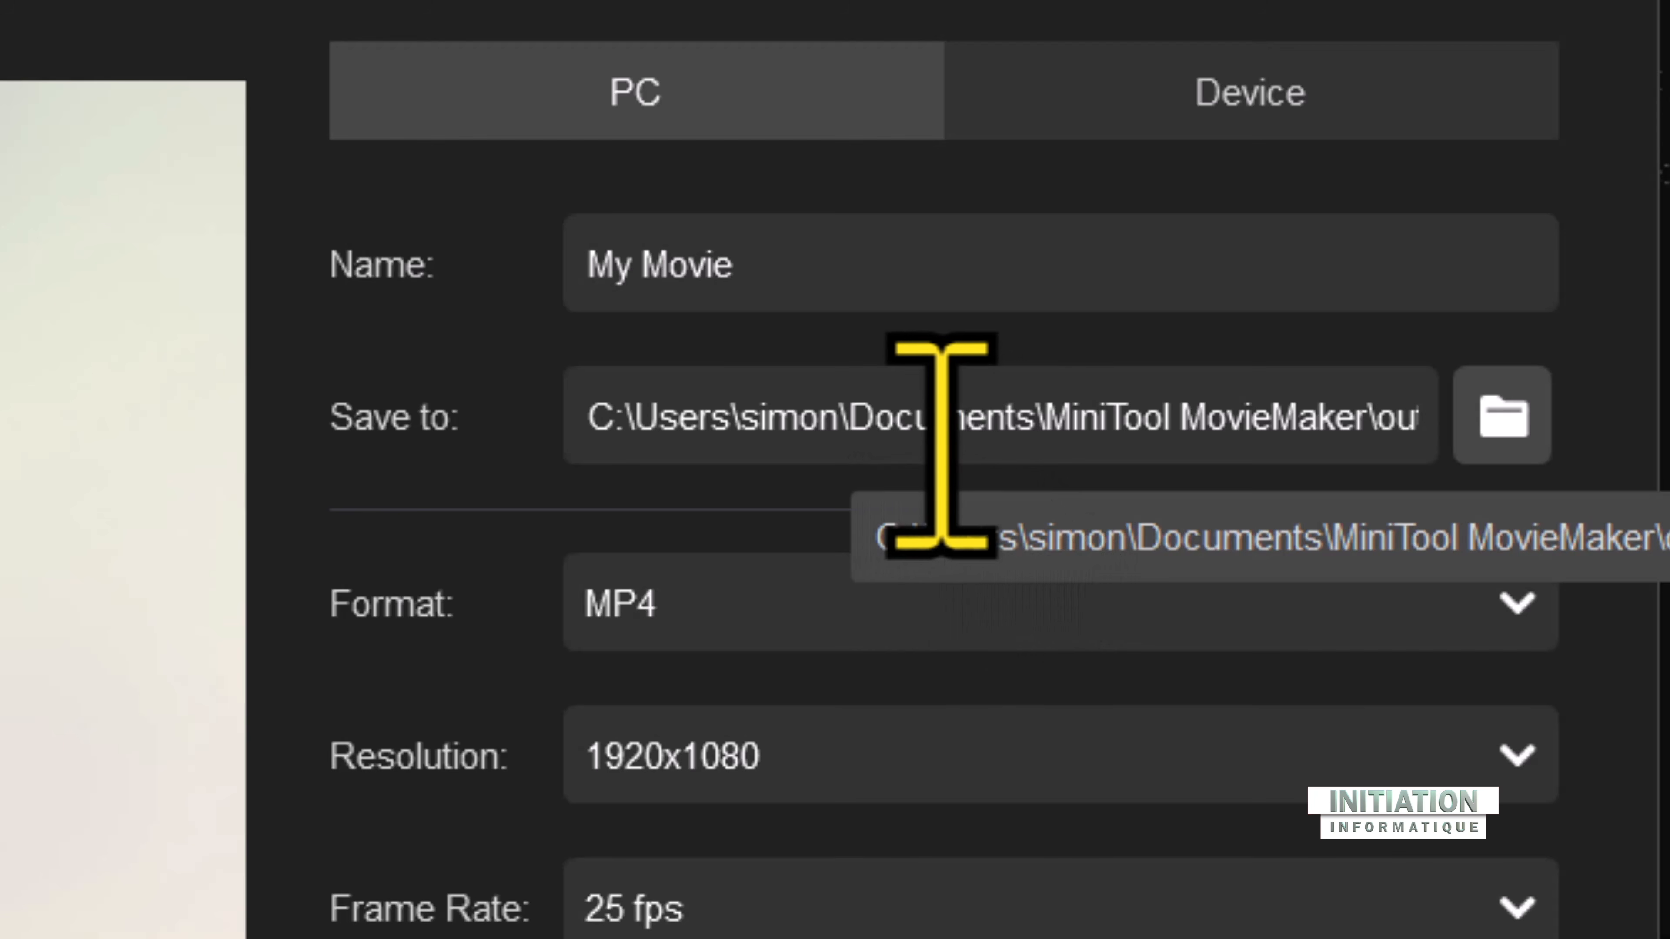
pyautogui.moveTo(1037, 426); pyautogui.dragTo(851, 418)
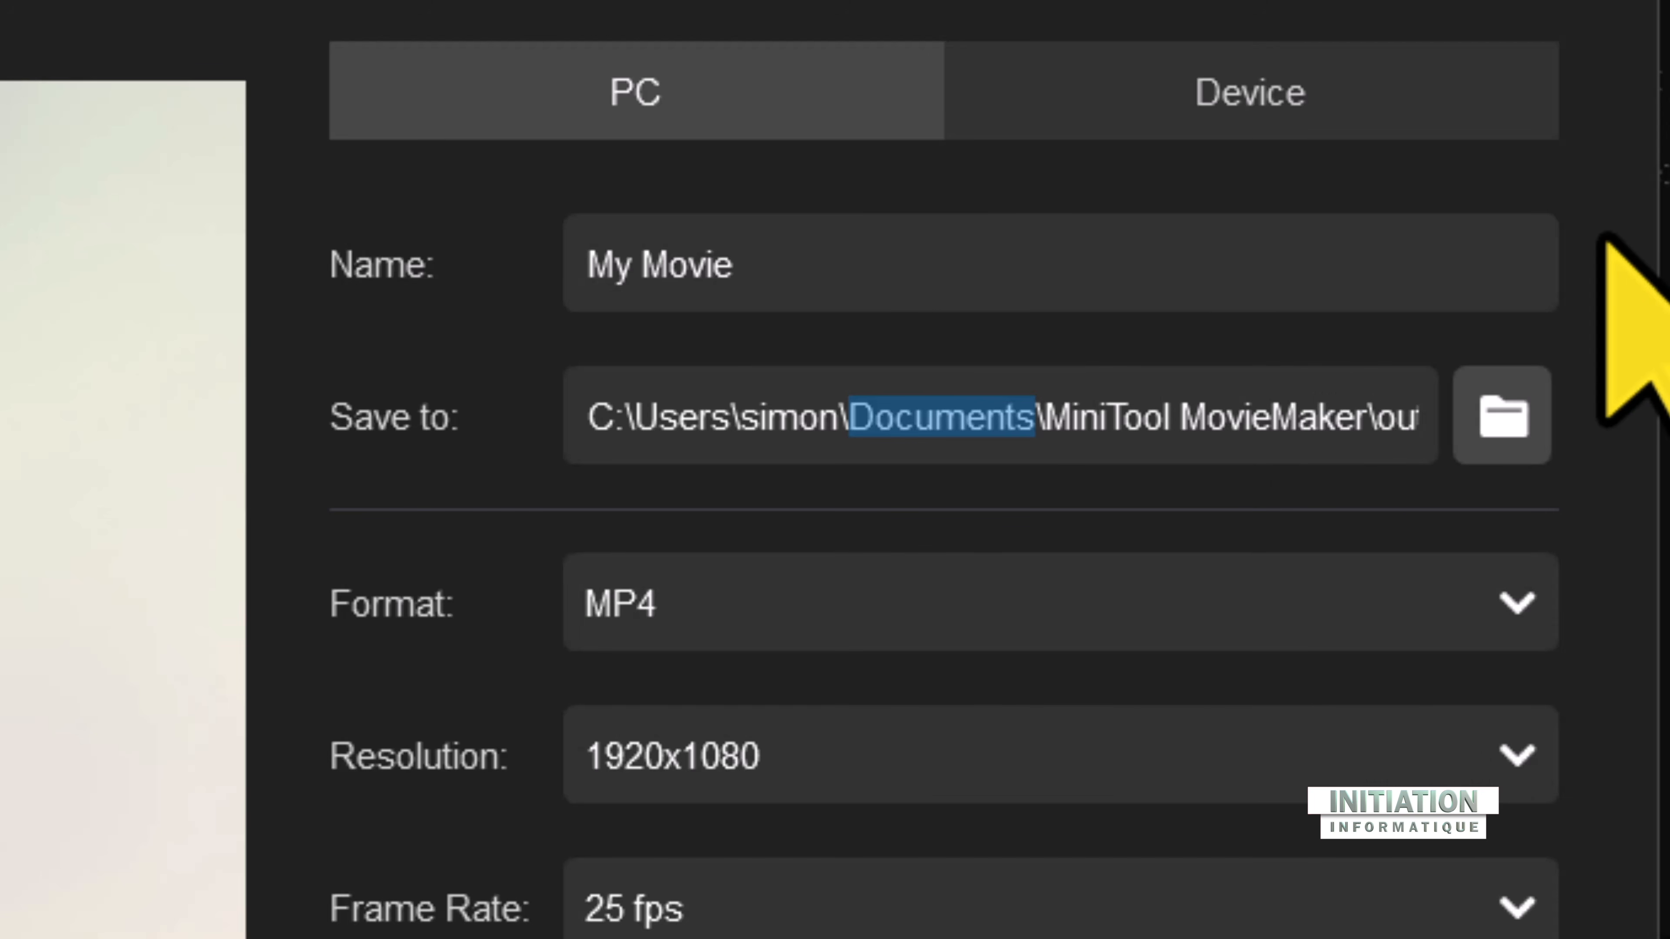
pyautogui.click(1506, 444)
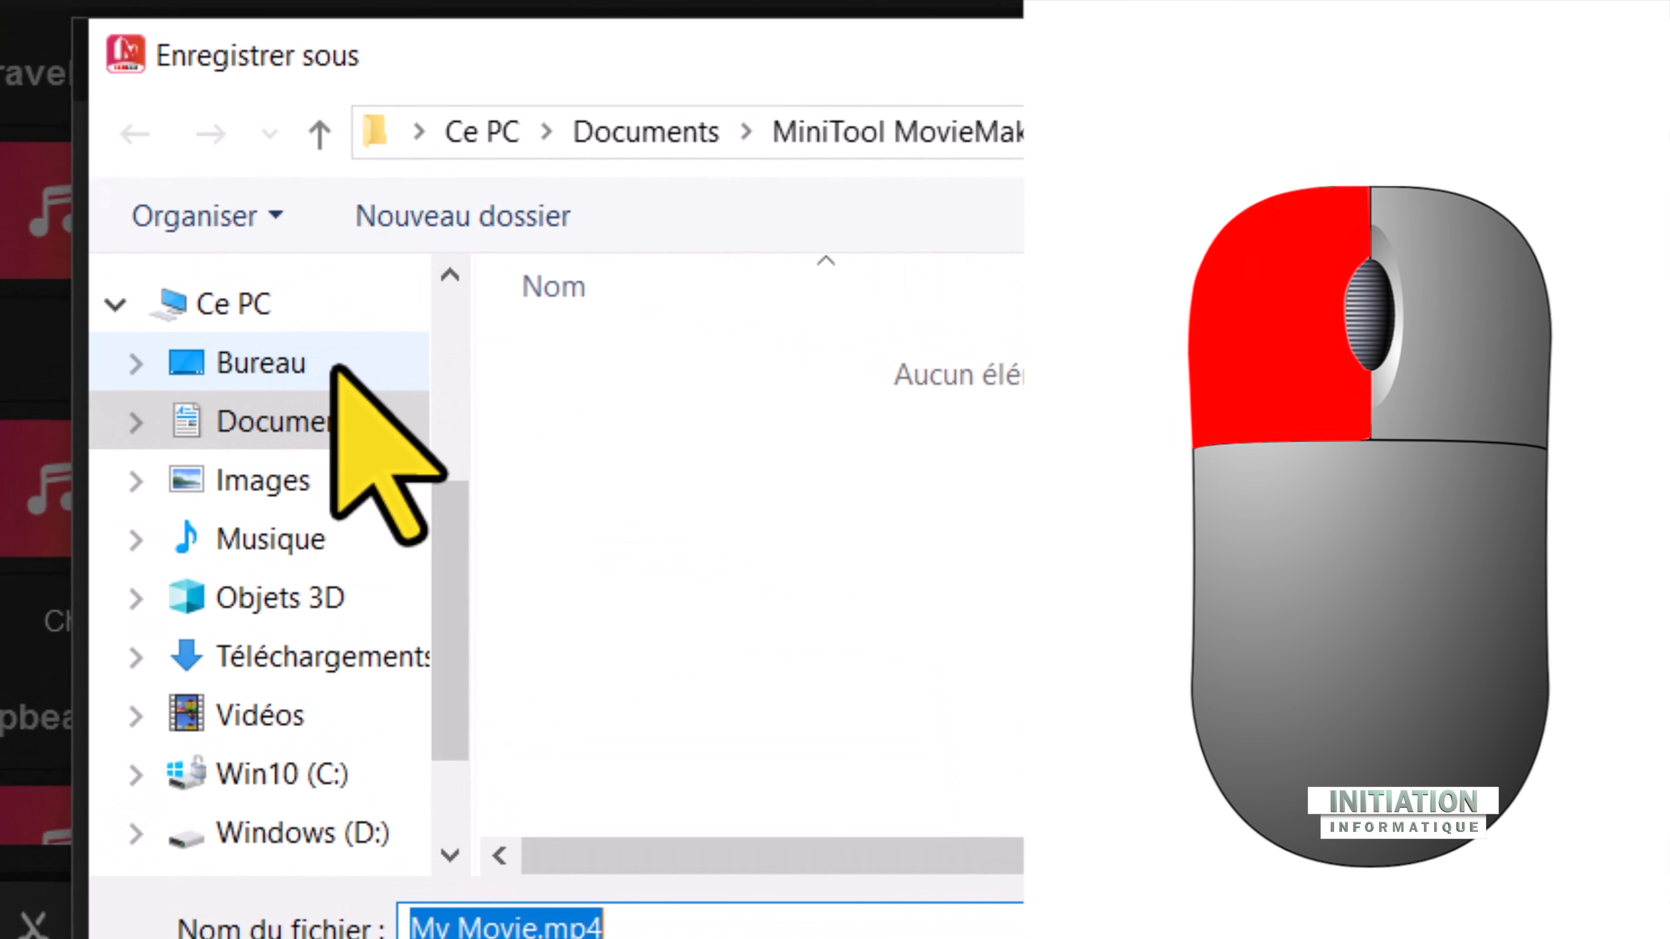
pyautogui.click(332, 365)
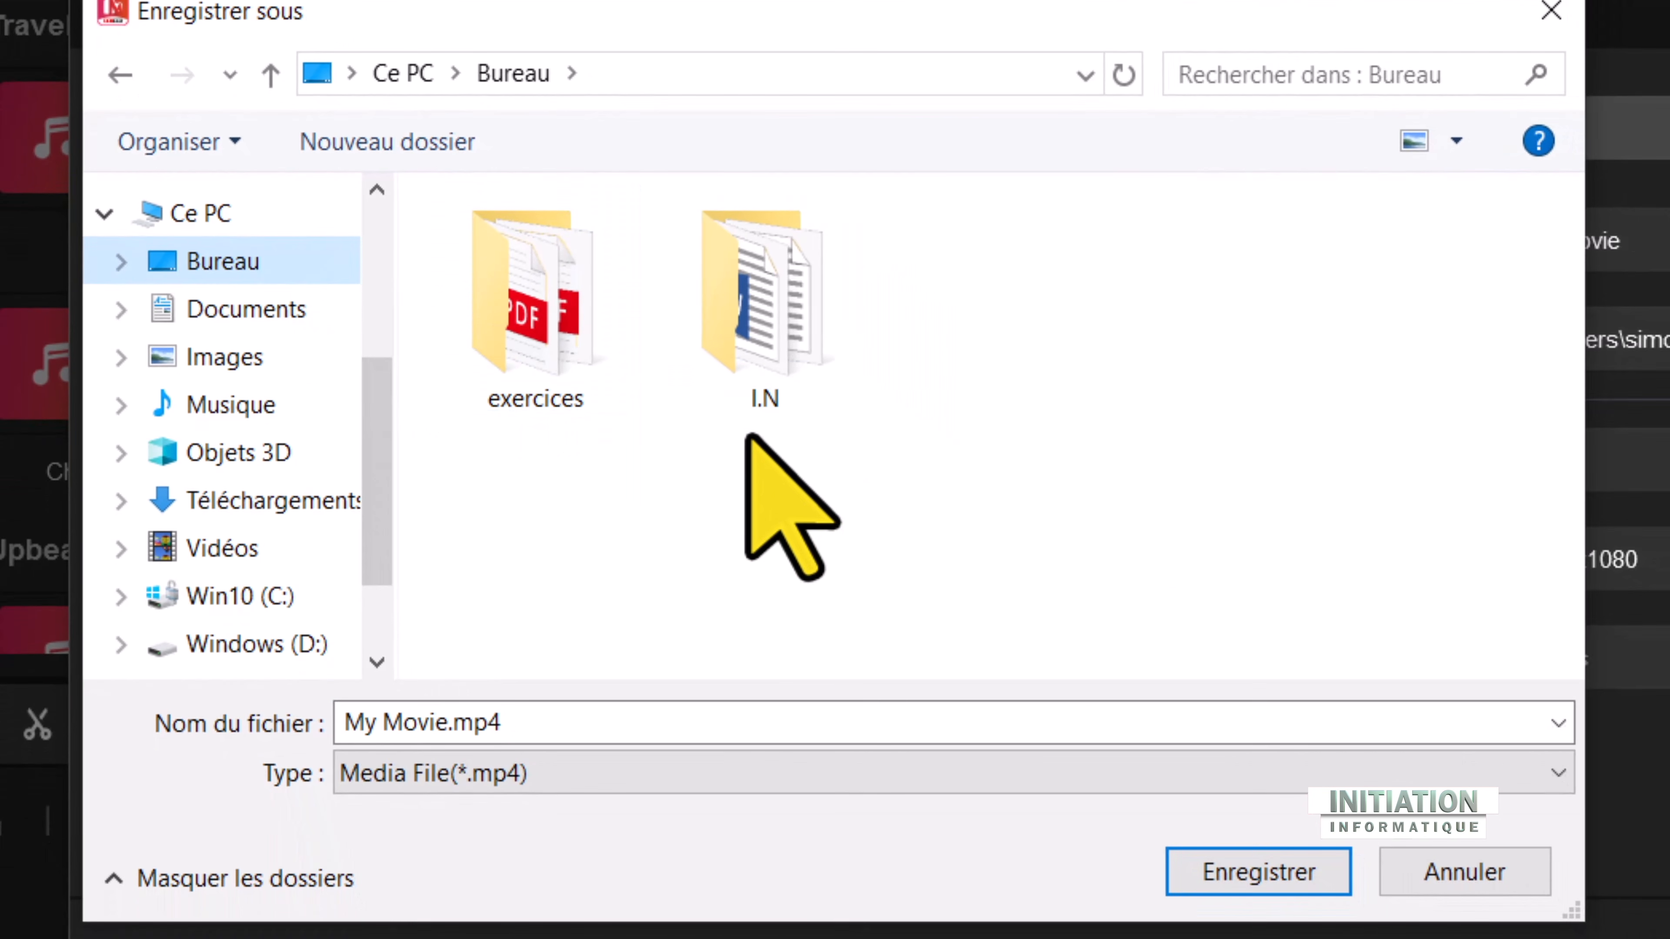
pyautogui.click(1276, 870)
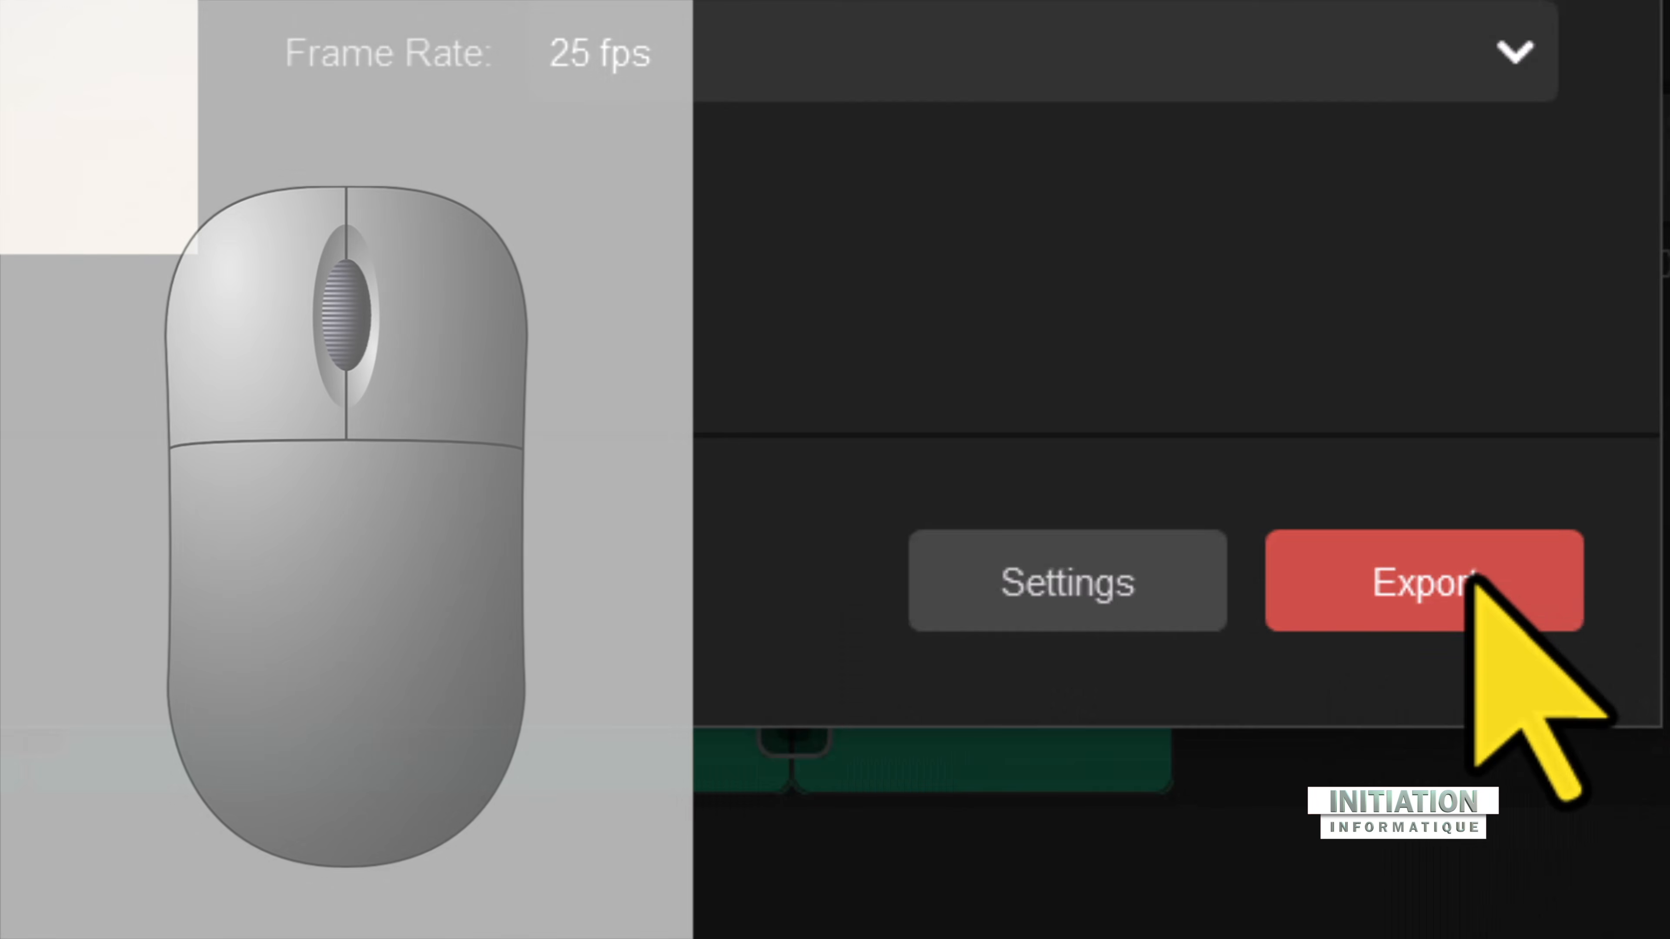
pyautogui.click(1473, 578)
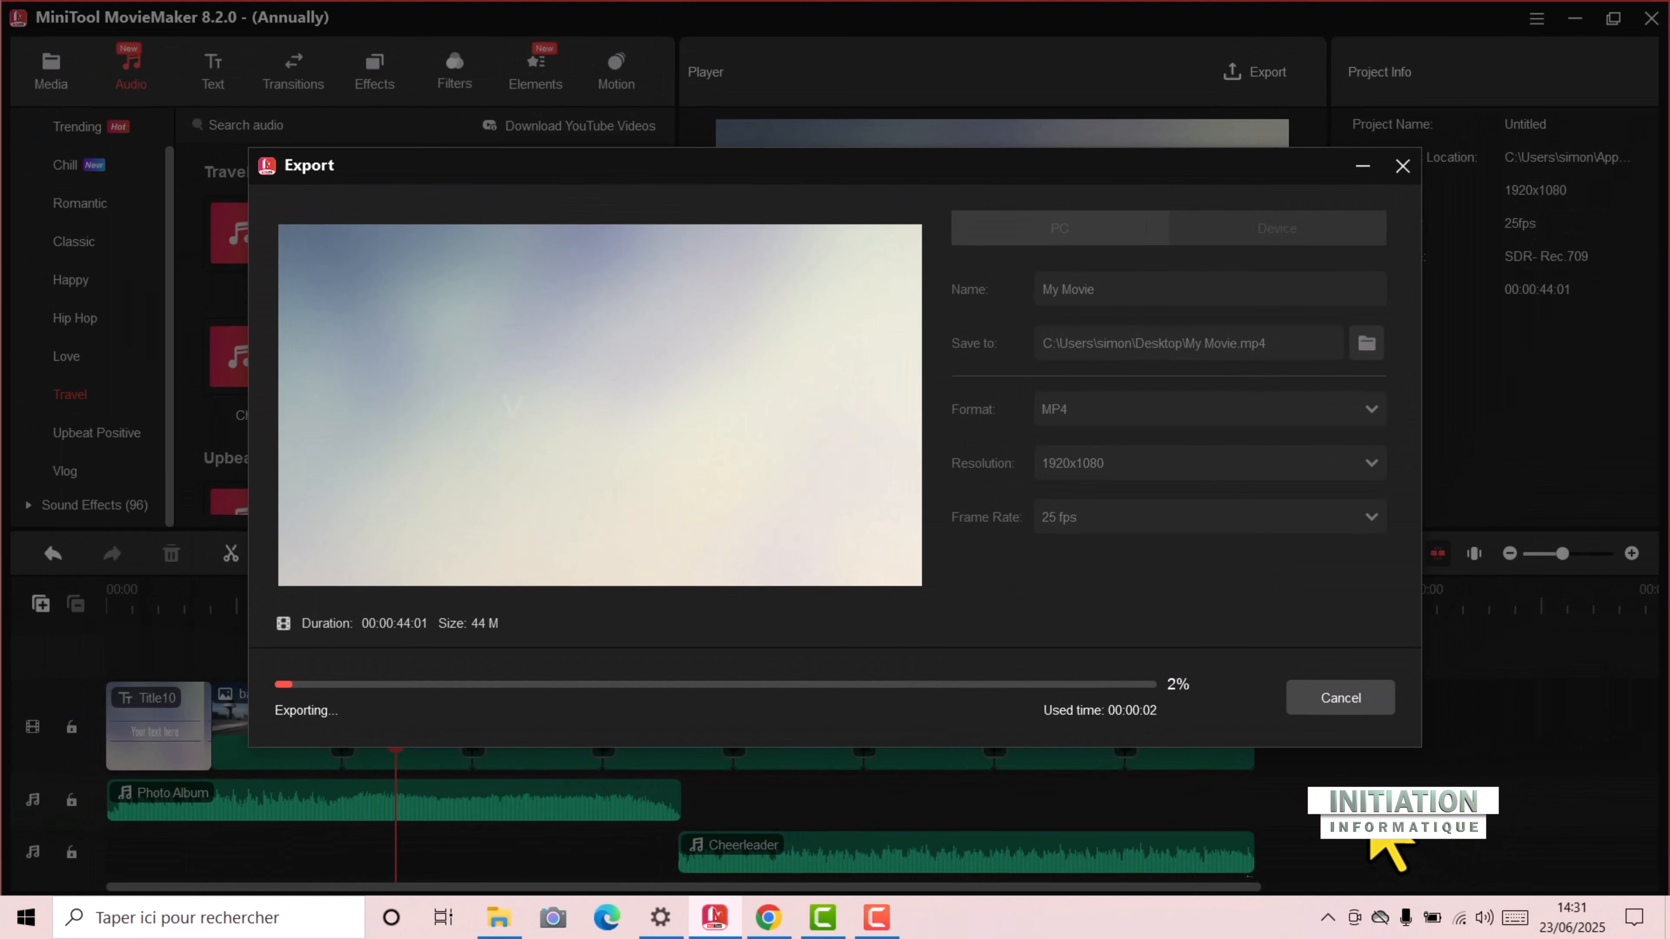